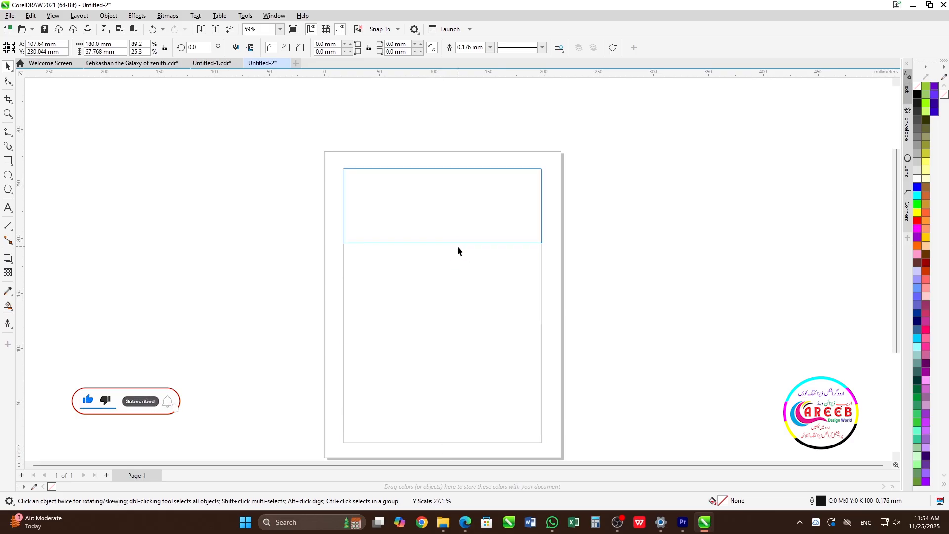
Step: Set the upper rectangle's height to 65 mm and align its top edge with the large rectangle's top
{"action": "type", "text": "65"}
{"action": "key", "text": "Return"}
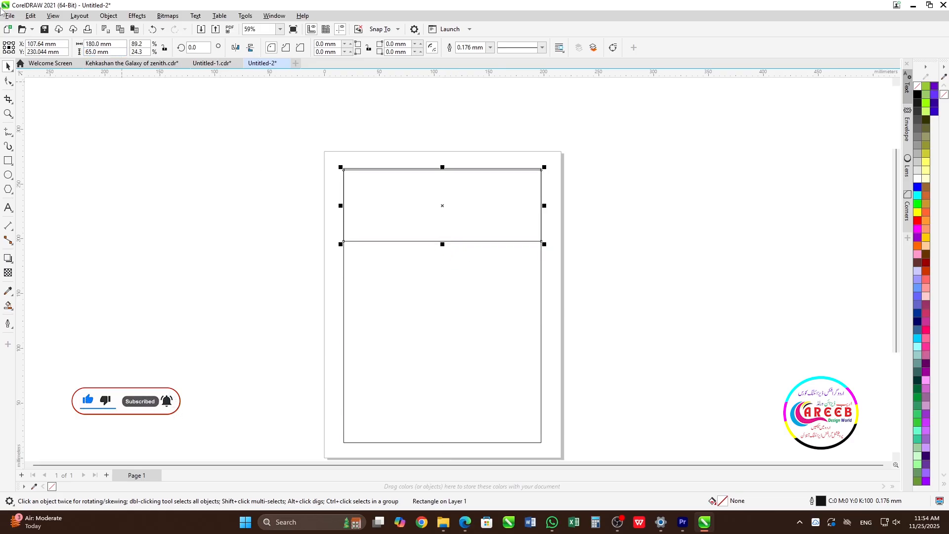
{"action": "left_click", "coordinate": [438, 313], "text": "shift"}
{"action": "key", "text": "t"}
{"action": "left_click", "coordinate": [687, 196]}
{"action": "left_click", "coordinate": [442, 196]}
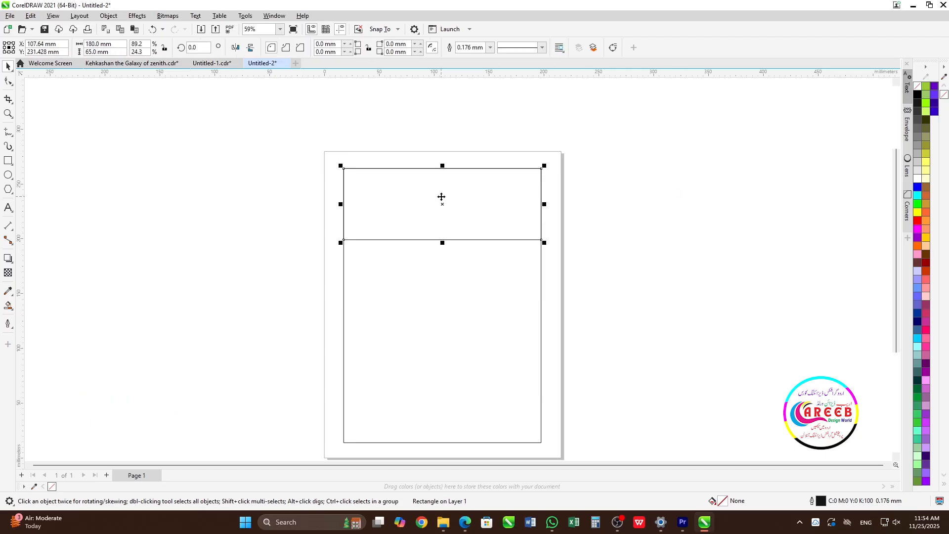
Step: Convert the upper rectangle to curves and raise its lower right and lower left corner nodes to slant the bottom edge
{"action": "left_click", "coordinate": [613, 47]}
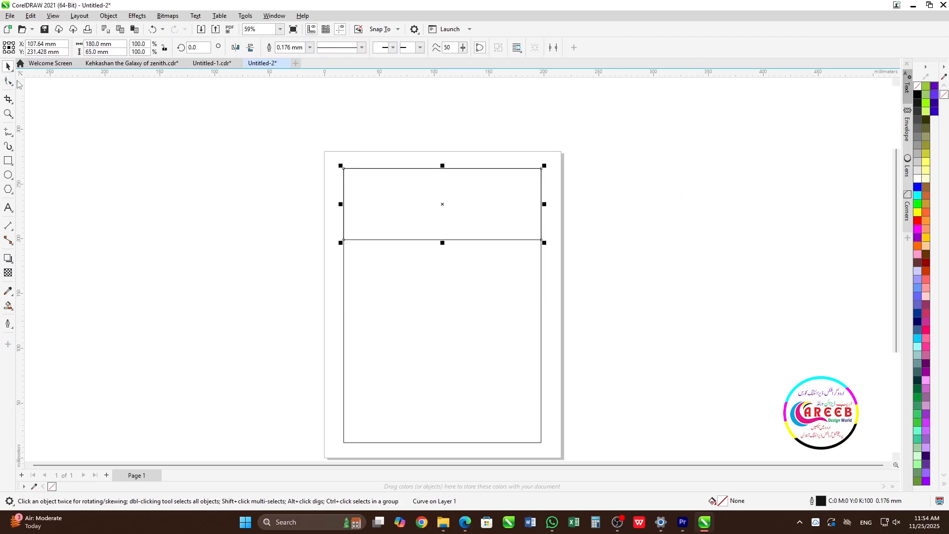
{"action": "left_click", "coordinate": [8, 81]}
{"action": "scroll", "coordinate": [435, 225], "scroll_direction": "up", "scroll_amount": 4}
{"action": "left_click_drag", "start_coordinate": [679, 257], "coordinate": [680, 159]}
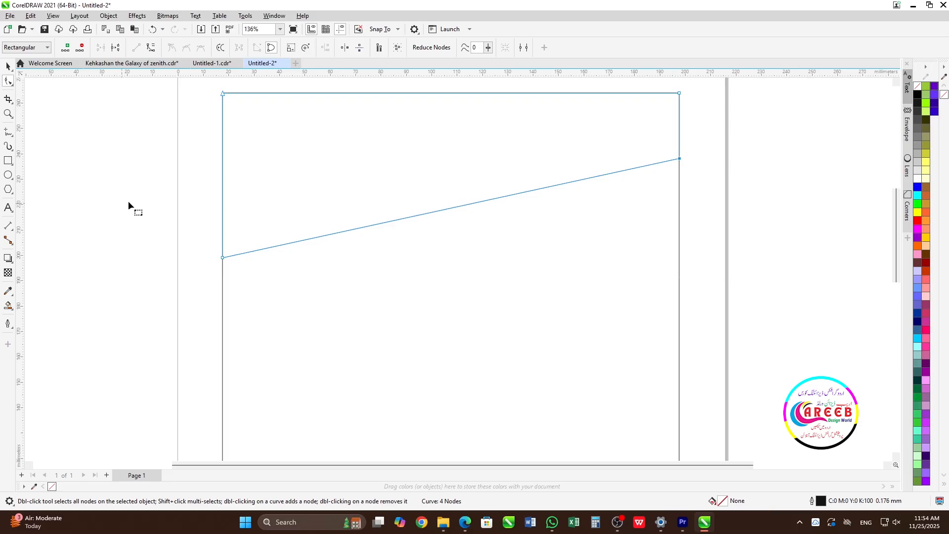
{"action": "left_click_drag", "start_coordinate": [222, 257], "coordinate": [222, 227]}
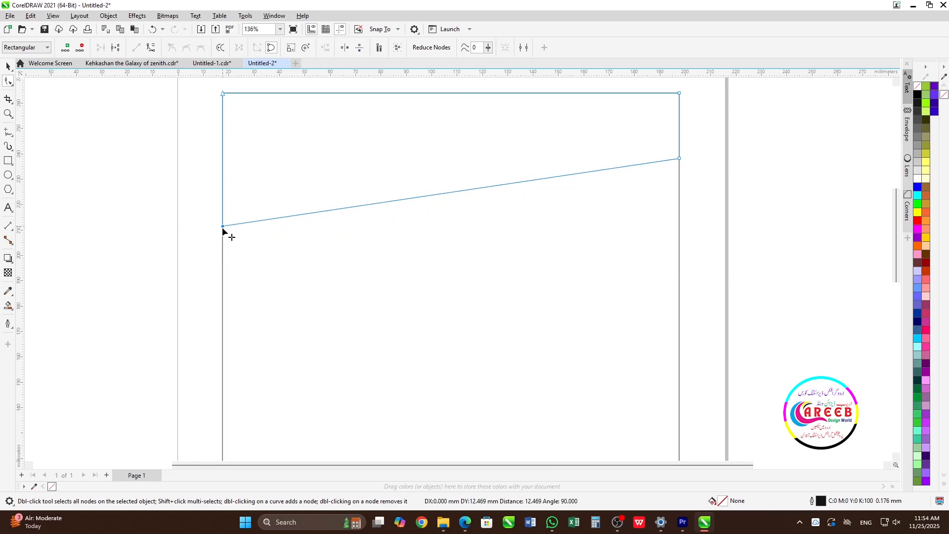
Step: Convert the slanted bottom edge to a curve and bend it into a wave dipping near the centre
{"action": "left_click", "coordinate": [414, 197]}
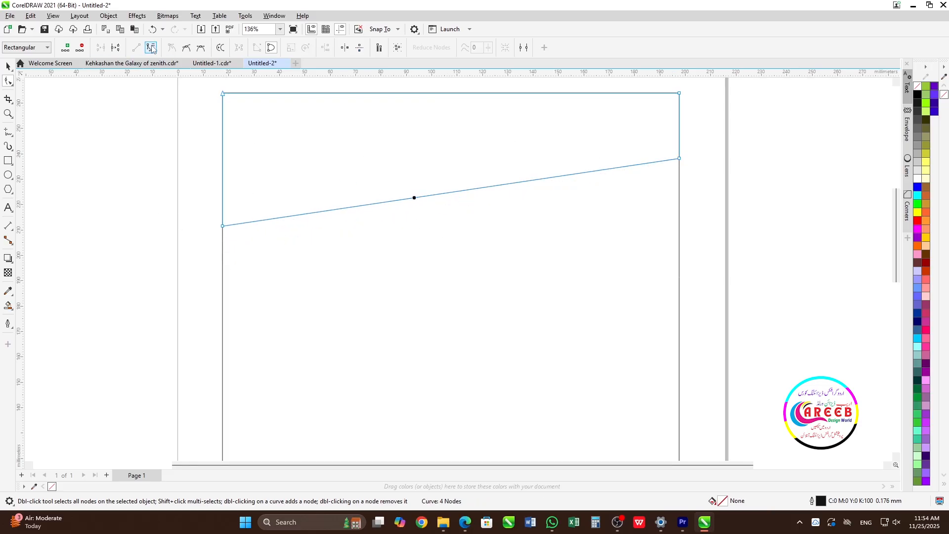
{"action": "left_click_drag", "start_coordinate": [374, 204], "coordinate": [526, 423]}
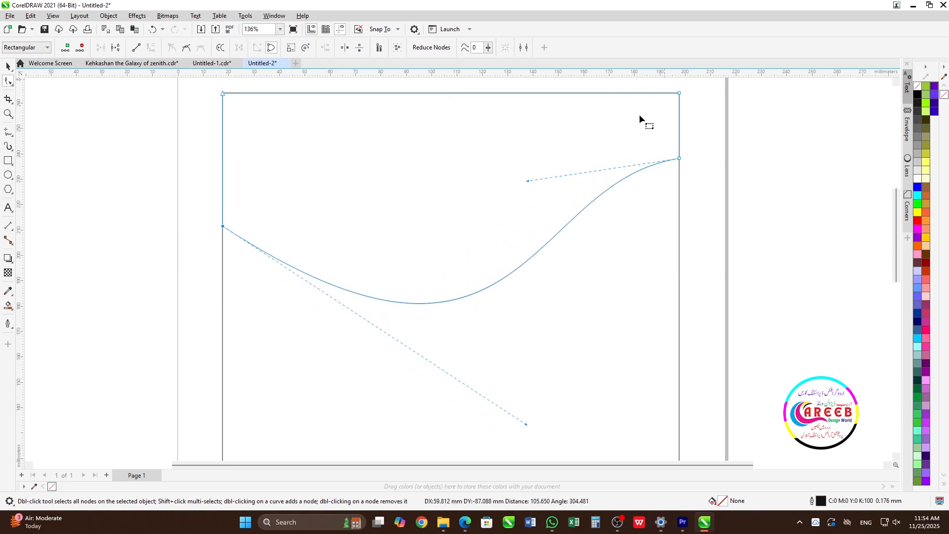
{"action": "left_click_drag", "start_coordinate": [528, 182], "coordinate": [533, 149]}
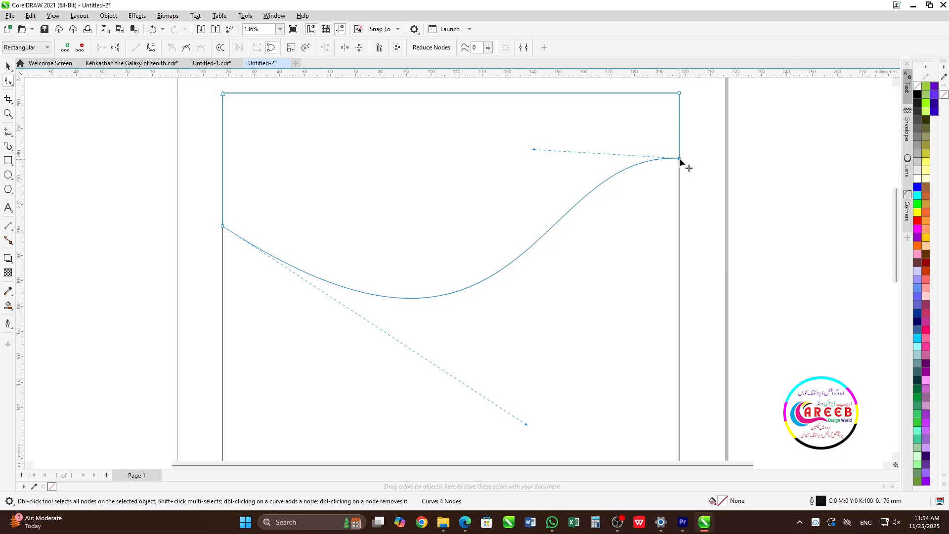
Step: Raise both end nodes of the wave slightly and lengthen the left end's curve handle to deepen the dip
{"action": "left_click_drag", "start_coordinate": [680, 158], "coordinate": [681, 151]}
{"action": "left_click_drag", "start_coordinate": [224, 227], "coordinate": [224, 217]}
{"action": "left_click_drag", "start_coordinate": [527, 414], "coordinate": [570, 441]}
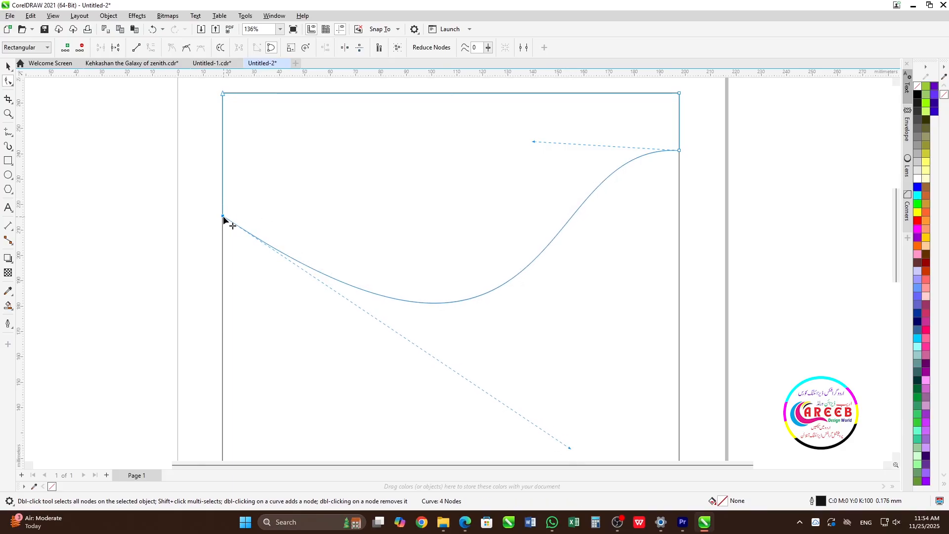
{"action": "left_click_drag", "start_coordinate": [223, 217], "coordinate": [223, 208]}
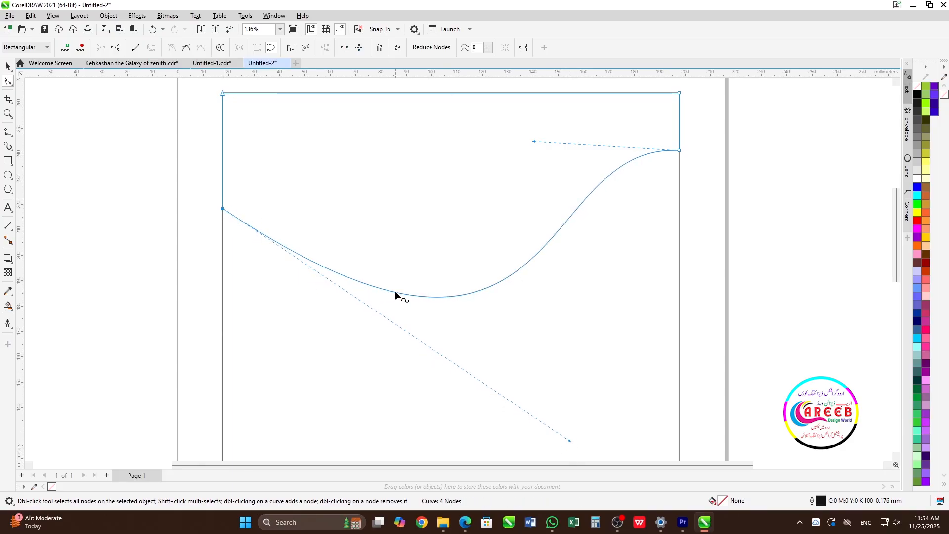
{"action": "scroll", "coordinate": [447, 231], "scroll_direction": "down", "scroll_amount": 2}
{"action": "left_click_drag", "start_coordinate": [517, 349], "coordinate": [518, 370]}
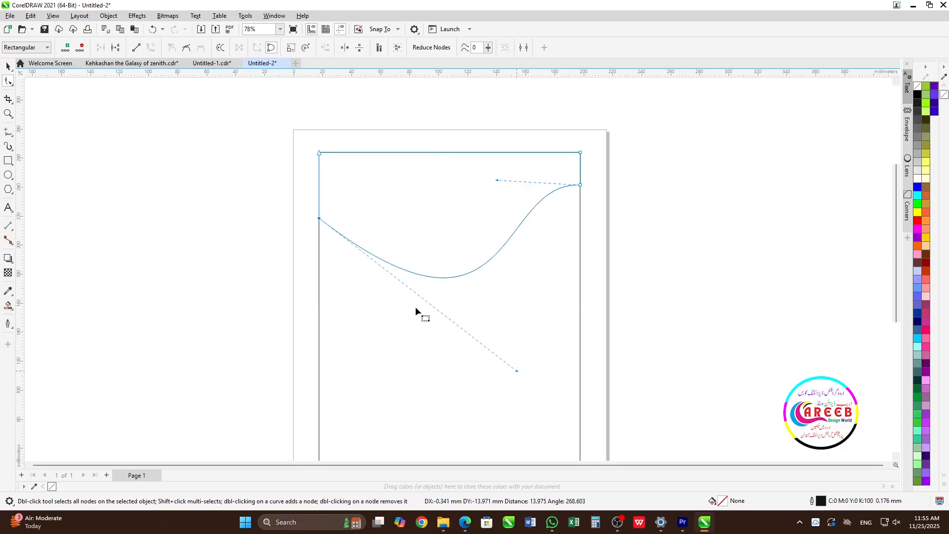
Step: Add three nodes along the bottom of the dip and level the left end's curve handle to form a rounded shoulder
{"action": "double_click", "coordinate": [407, 272]}
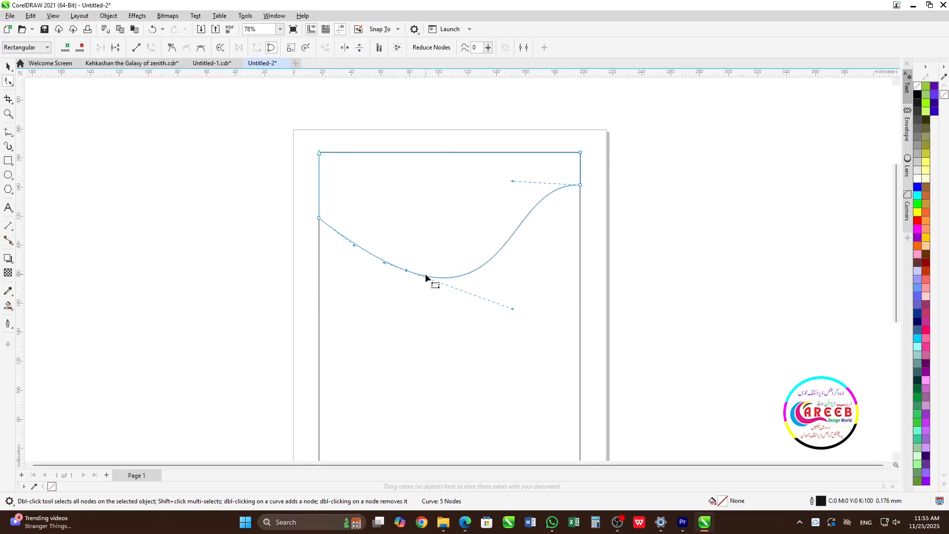
{"action": "double_click", "coordinate": [423, 276]}
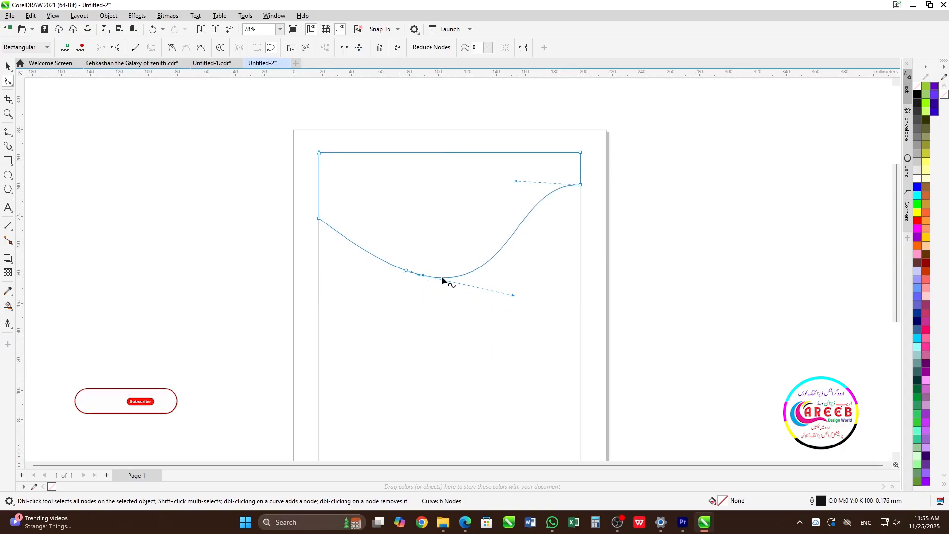
{"action": "double_click", "coordinate": [442, 277]}
{"action": "left_click_drag", "start_coordinate": [355, 249], "coordinate": [398, 215]}
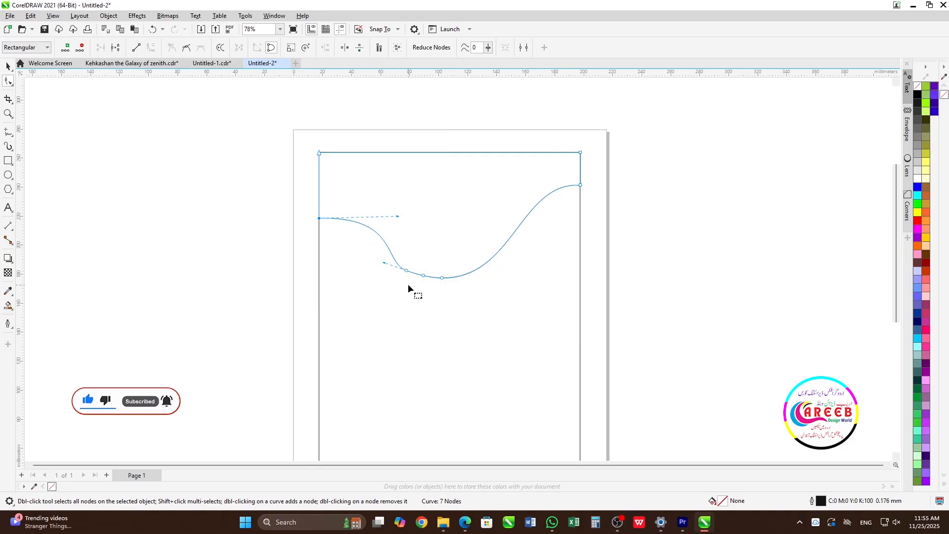
Step: Add a node on each side of the dip and delete the three nodes between them
{"action": "key", "text": "space"}
{"action": "key", "text": "space"}
{"action": "left_click", "coordinate": [392, 256]}
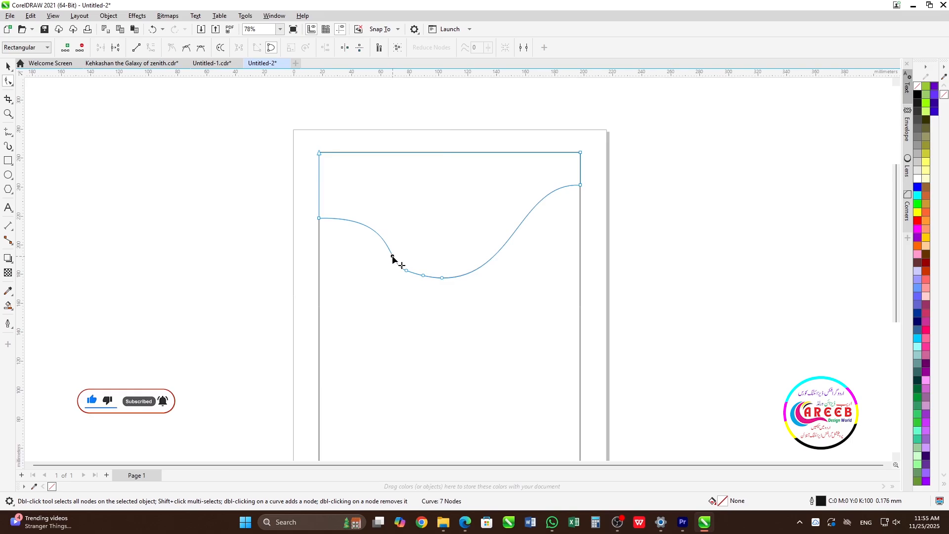
{"action": "double_click", "coordinate": [392, 256]}
{"action": "double_click", "coordinate": [489, 260]}
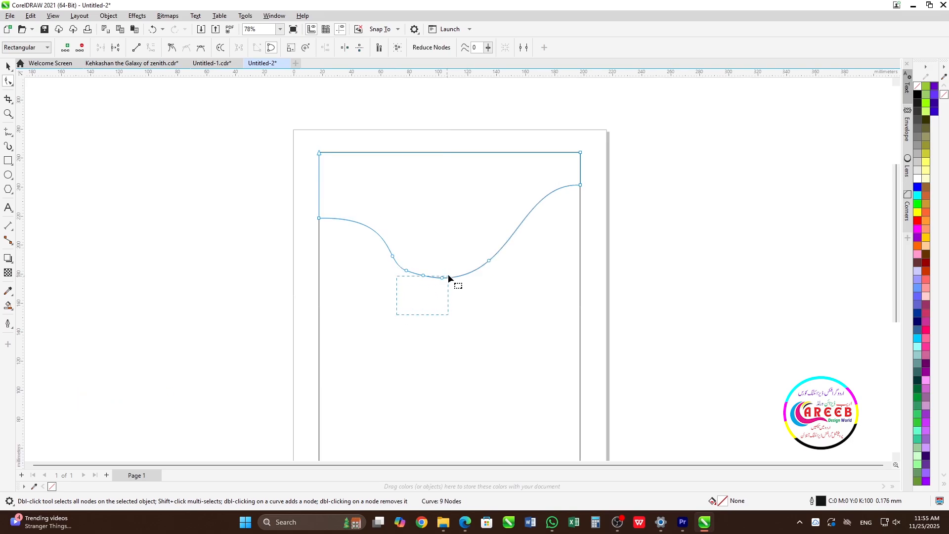
{"action": "key", "text": "Delete"}
Step: Round out the dip by adjusting its curve handles, adding a node on the right slope and removing the lower right node
{"action": "left_click", "coordinate": [393, 256]}
{"action": "left_click_drag", "start_coordinate": [409, 288], "coordinate": [426, 302]}
{"action": "double_click", "coordinate": [517, 228]}
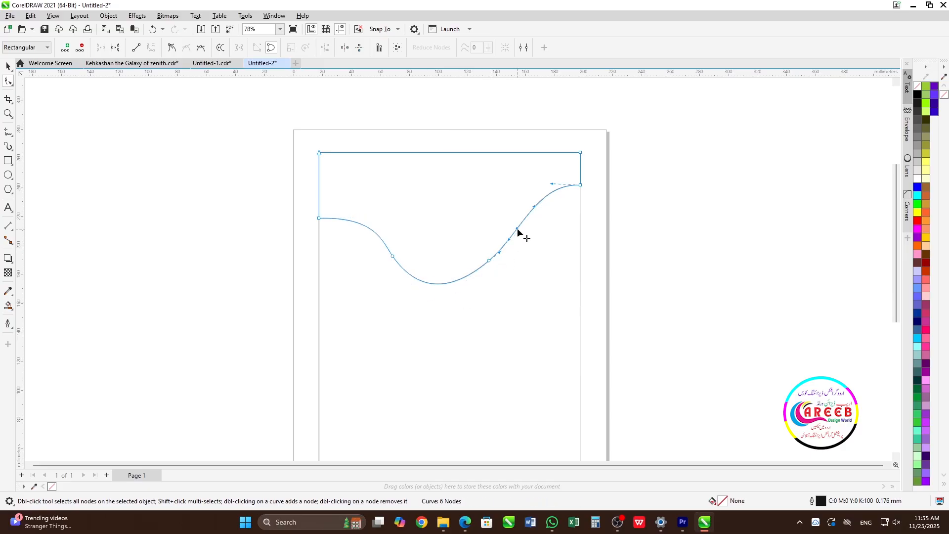
{"action": "double_click", "coordinate": [488, 261]}
{"action": "left_click_drag", "start_coordinate": [488, 270], "coordinate": [507, 285]}
{"action": "key", "text": "space"}
Step: Fill the wavy header shape with red and the large rectangle with yellow
{"action": "left_click", "coordinate": [583, 200]}
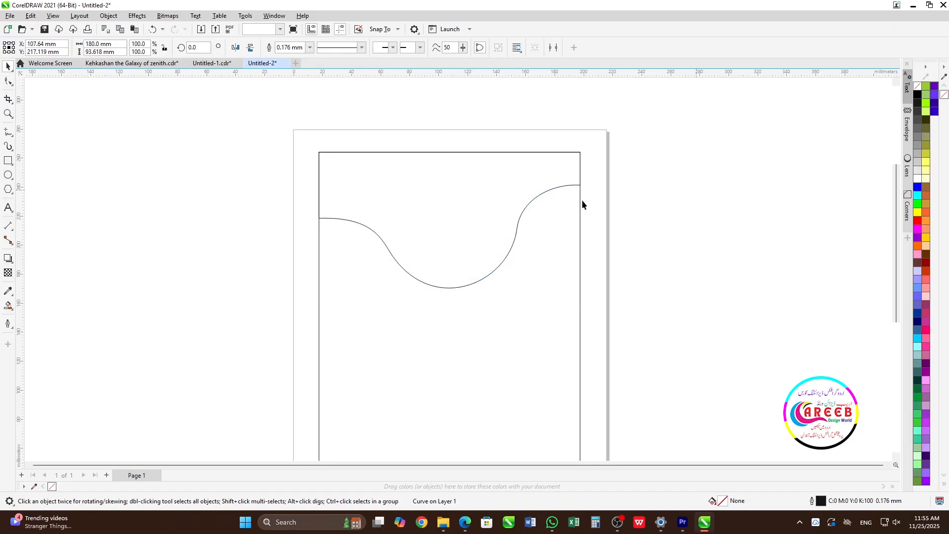
{"action": "left_click", "coordinate": [544, 199]}
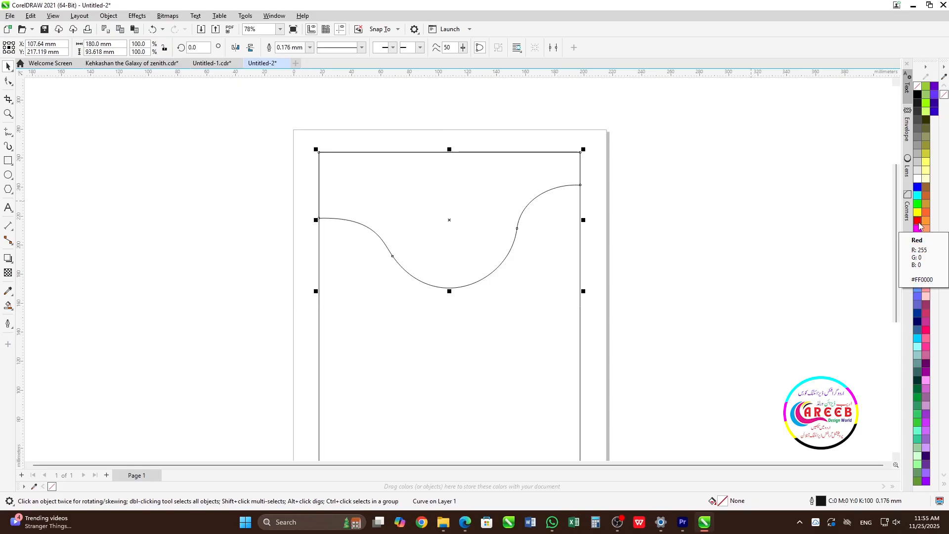
{"action": "left_click", "coordinate": [918, 221]}
{"action": "left_click", "coordinate": [521, 328]}
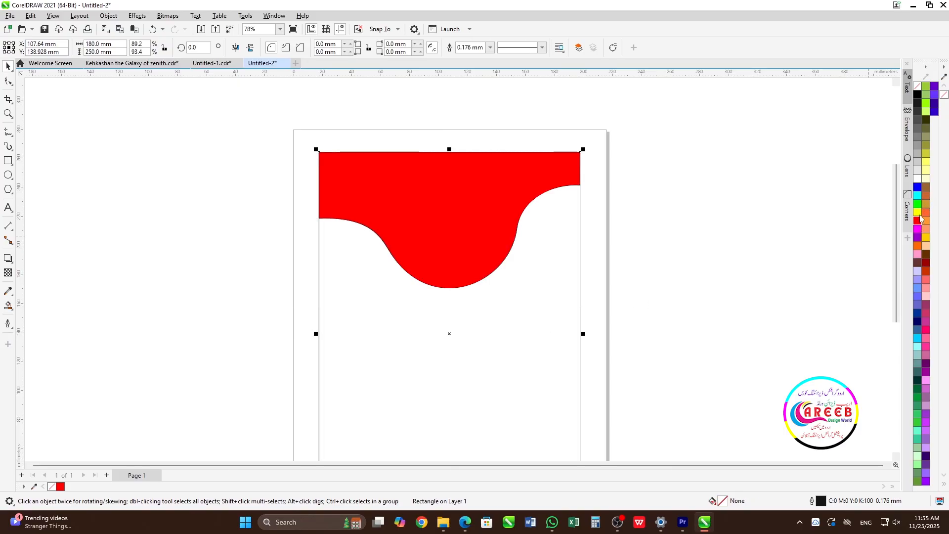
{"action": "left_click", "coordinate": [918, 213]}
Step: Remove the outline from both the red header and the yellow rectangle
{"action": "scroll", "coordinate": [592, 233], "scroll_direction": "down", "scroll_amount": 2}
{"action": "left_click_drag", "start_coordinate": [662, 172], "coordinate": [404, 396]}
{"action": "right_click", "coordinate": [918, 88]}
{"action": "left_click", "coordinate": [613, 218]}
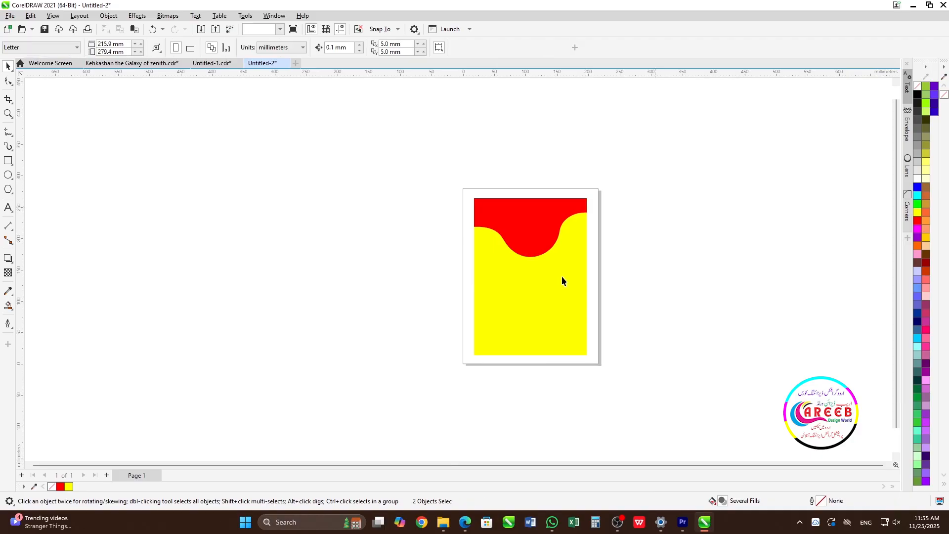
Step: Resize a copy of the yellow rectangle into a centred bar about 146 x 11 mm near the page bottom
{"action": "scroll", "coordinate": [558, 263], "scroll_direction": "up", "scroll_amount": 3}
{"action": "scroll", "coordinate": [557, 263], "scroll_direction": "up", "scroll_amount": 1}
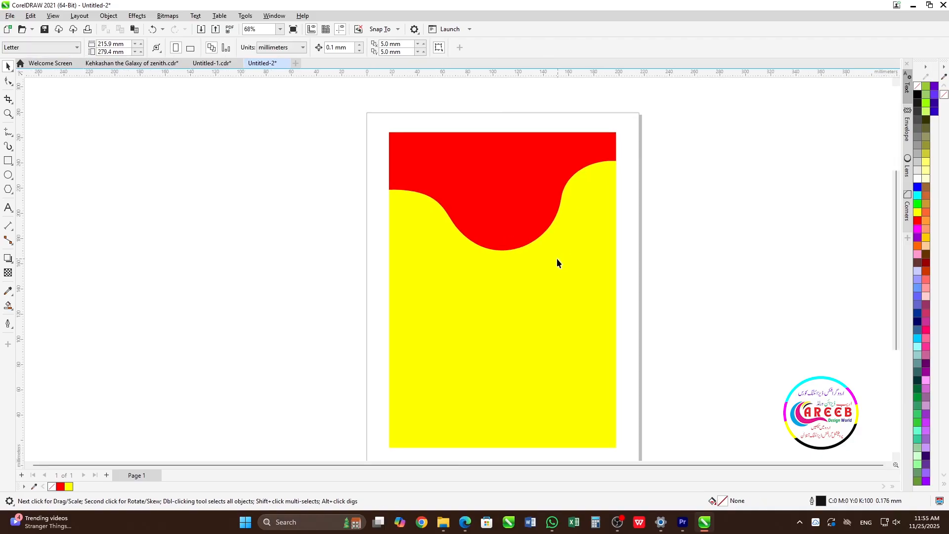
{"action": "scroll", "coordinate": [557, 258], "scroll_direction": "down", "scroll_amount": 5}
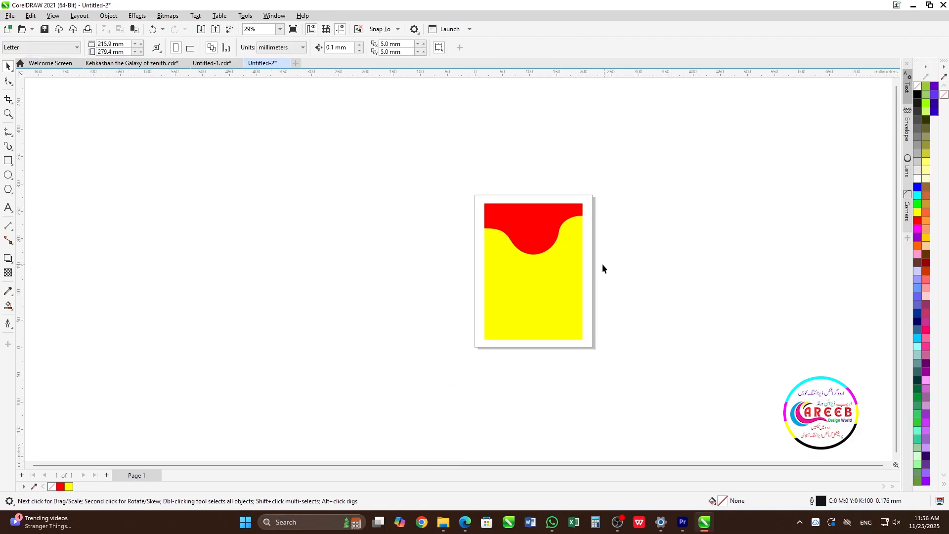
{"action": "scroll", "coordinate": [600, 264], "scroll_direction": "up", "scroll_amount": 1}
{"action": "left_click", "coordinate": [525, 320]}
{"action": "left_click_drag", "start_coordinate": [512, 184], "coordinate": [500, 366]}
{"action": "scroll", "coordinate": [515, 348], "scroll_direction": "up", "scroll_amount": 3}
{"action": "left_click_drag", "start_coordinate": [676, 348], "coordinate": [645, 349]}
{"action": "left_click_drag", "start_coordinate": [501, 366], "coordinate": [499, 358]}
Step: Fully round the ends of the bottom bar and fill it with red
{"action": "key", "text": "F10"}
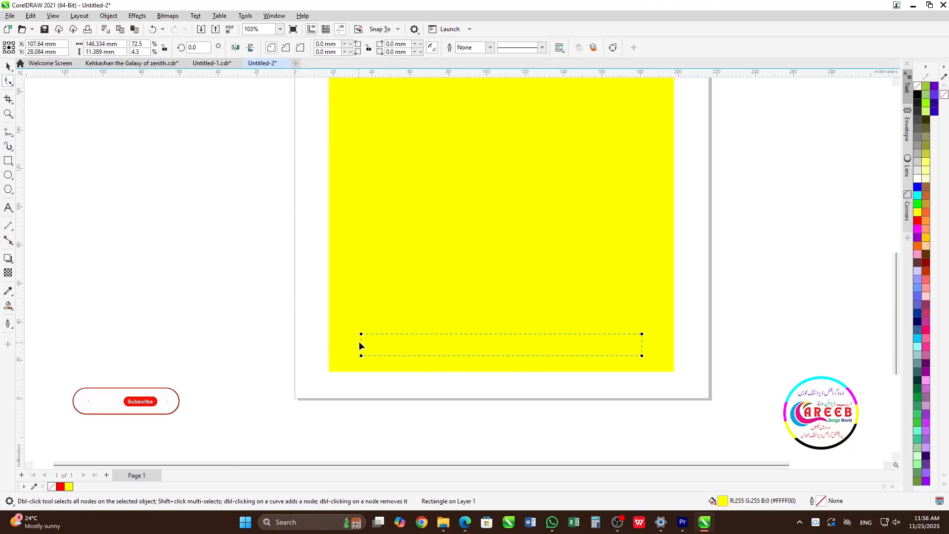
{"action": "left_click_drag", "start_coordinate": [359, 331], "coordinate": [434, 348]}
{"action": "key", "text": "space"}
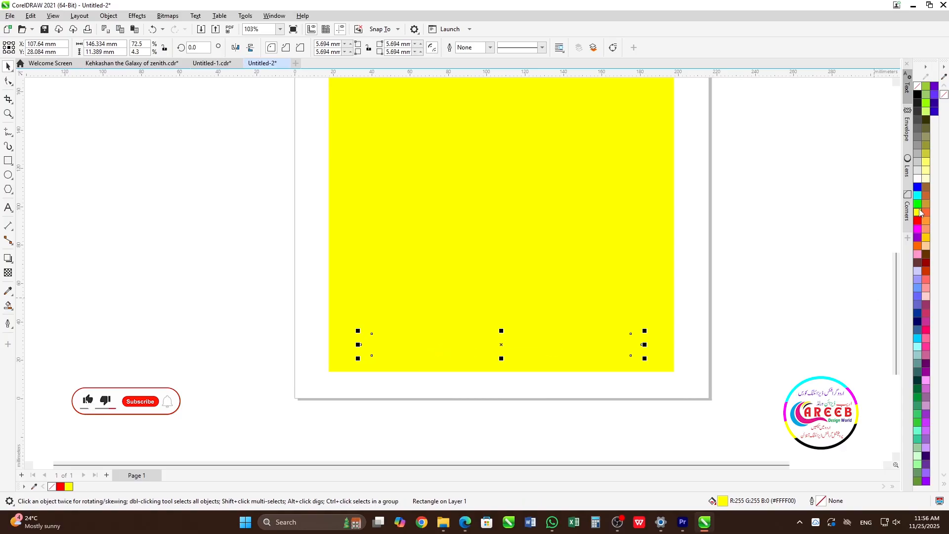
{"action": "left_click", "coordinate": [918, 222]}
{"action": "scroll", "coordinate": [498, 364], "scroll_direction": "up", "scroll_amount": 2}
{"action": "scroll", "coordinate": [466, 317], "scroll_direction": "down", "scroll_amount": 5}
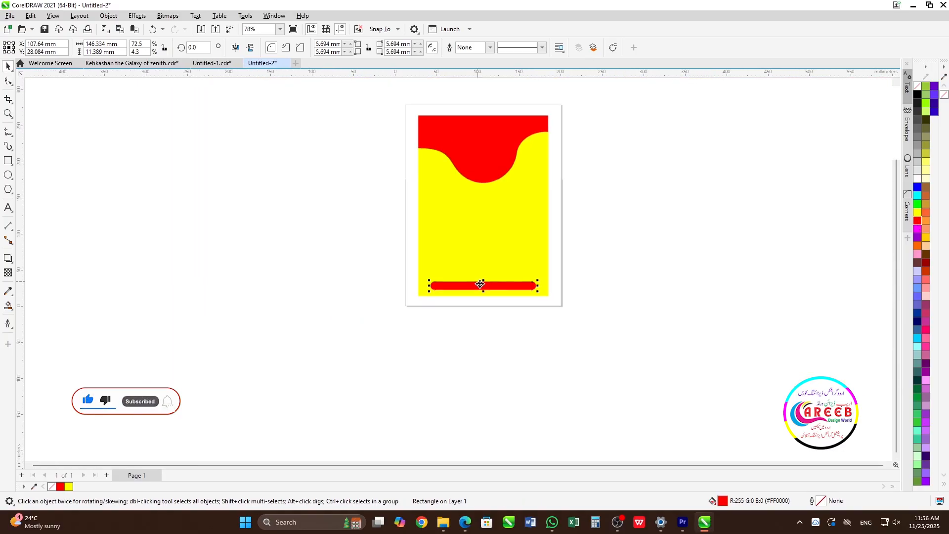
Step: Increase the red bar's height to about 12.7 mm and move it up about 2 mm
{"action": "scroll", "coordinate": [481, 281], "scroll_direction": "up", "scroll_amount": 2}
{"action": "left_click_drag", "start_coordinate": [478, 273], "coordinate": [478, 272]}
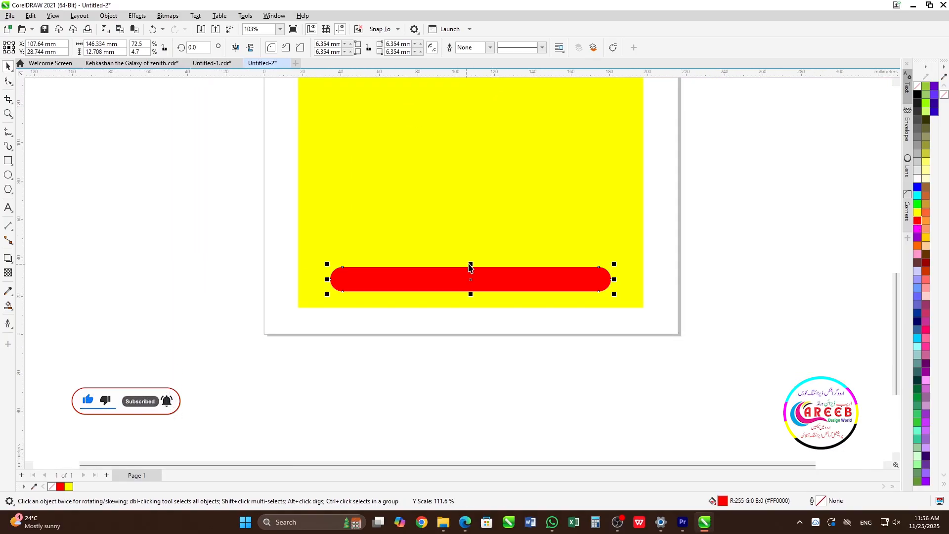
{"action": "scroll", "coordinate": [501, 256], "scroll_direction": "down", "scroll_amount": 1}
{"action": "left_click", "coordinate": [594, 278]}
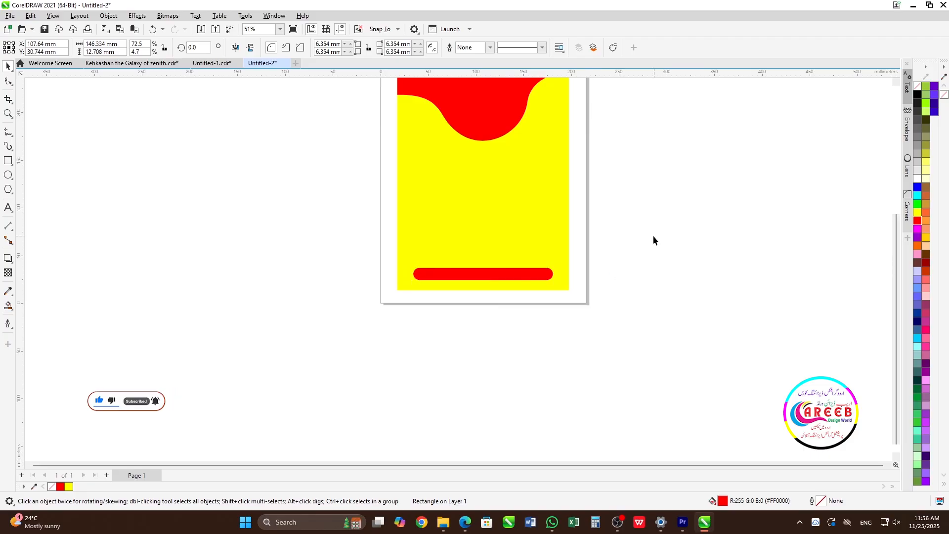
{"action": "scroll", "coordinate": [514, 257], "scroll_direction": "down", "scroll_amount": 3}
{"action": "scroll", "coordinate": [514, 257], "scroll_direction": "up", "scroll_amount": 1}
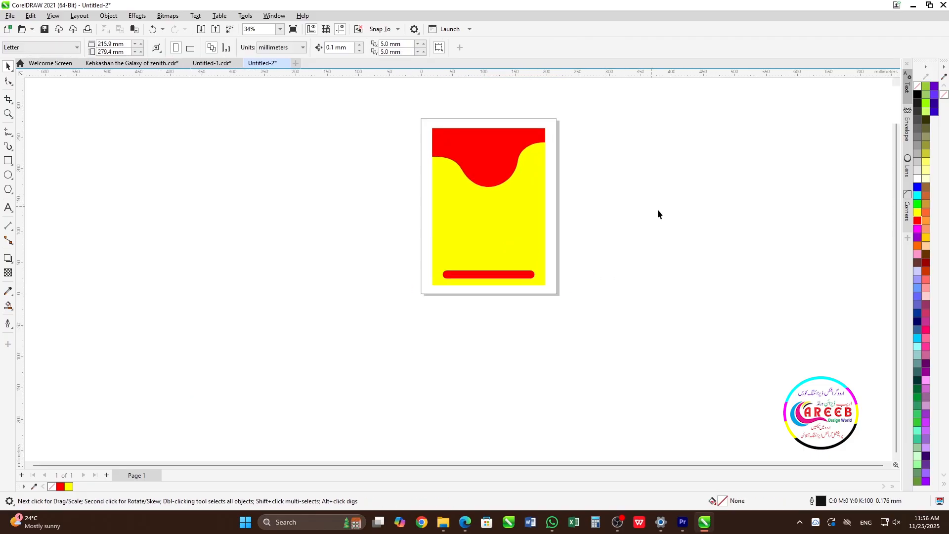
Step: Duplicate the red bar into the middle of the yellow area and rotate the copy 90 degrees
{"action": "left_click", "coordinate": [490, 276]}
{"action": "scroll", "coordinate": [495, 275], "scroll_direction": "up", "scroll_amount": 2}
{"action": "scroll", "coordinate": [529, 273], "scroll_direction": "down", "scroll_amount": 2}
{"action": "scroll", "coordinate": [543, 275], "scroll_direction": "up", "scroll_amount": 1}
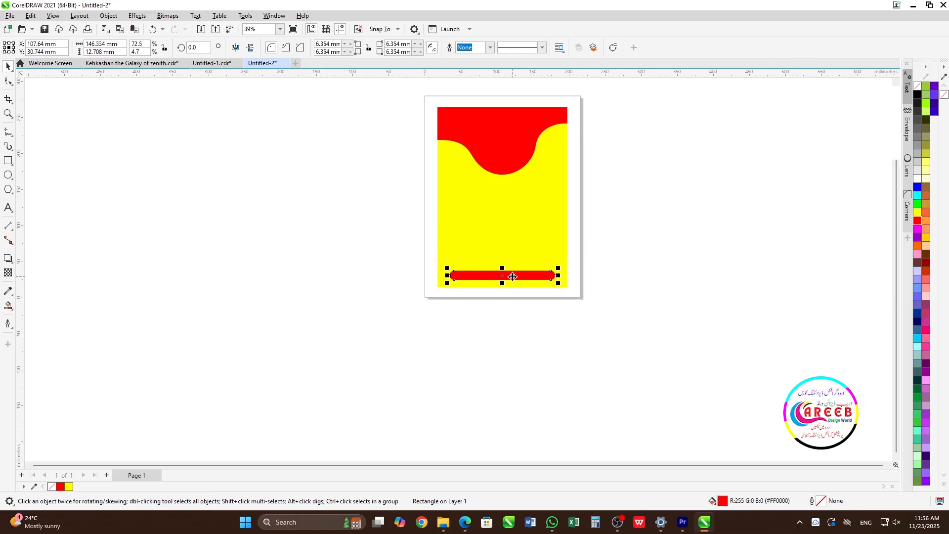
{"action": "left_click_drag", "start_coordinate": [509, 275], "coordinate": [504, 216]}
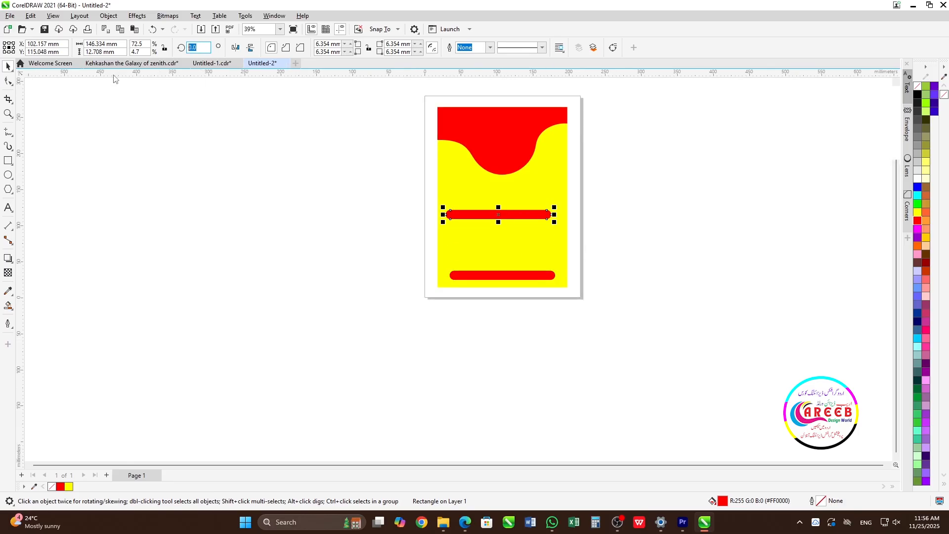
{"action": "type", "text": "90"}
{"action": "key", "text": "Return"}
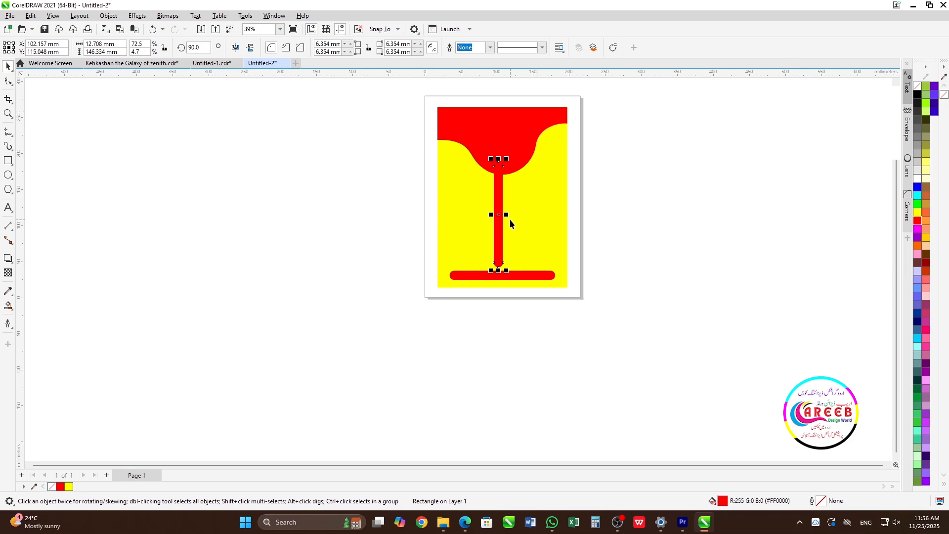
Step: Move the vertical bar to the right side and enlarge it to about 67 x 190 mm, ending just above the bottom bar
{"action": "left_click_drag", "start_coordinate": [506, 216], "coordinate": [538, 215]}
{"action": "left_click_drag", "start_coordinate": [523, 174], "coordinate": [545, 161]}
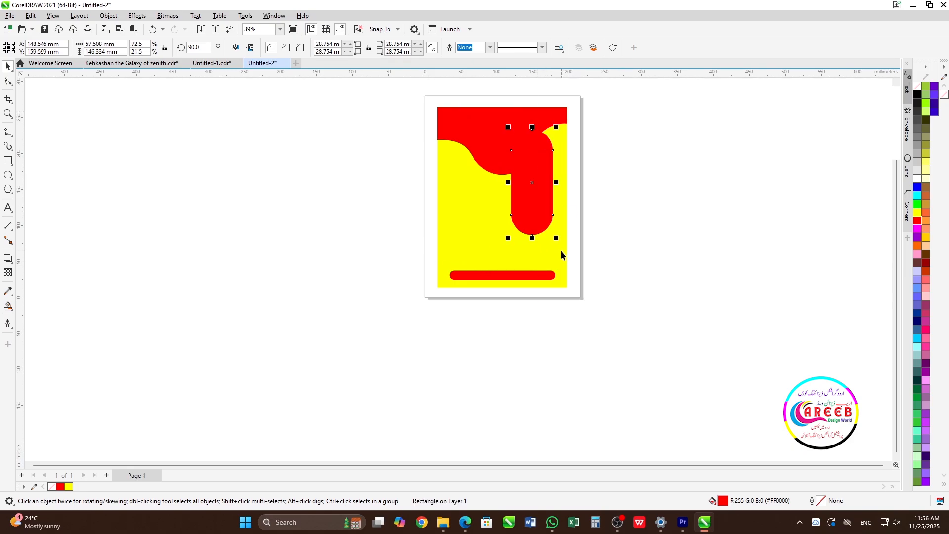
{"action": "left_click_drag", "start_coordinate": [533, 239], "coordinate": [533, 264]}
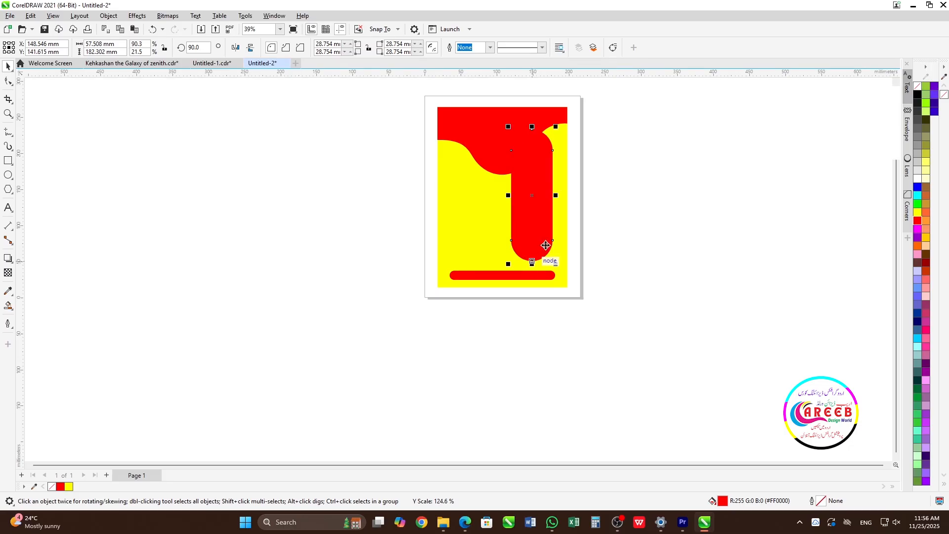
{"action": "scroll", "coordinate": [557, 199], "scroll_direction": "up", "scroll_amount": 1}
{"action": "left_click_drag", "start_coordinate": [555, 200], "coordinate": [559, 203]}
{"action": "left_click_drag", "start_coordinate": [486, 305], "coordinate": [476, 313]}
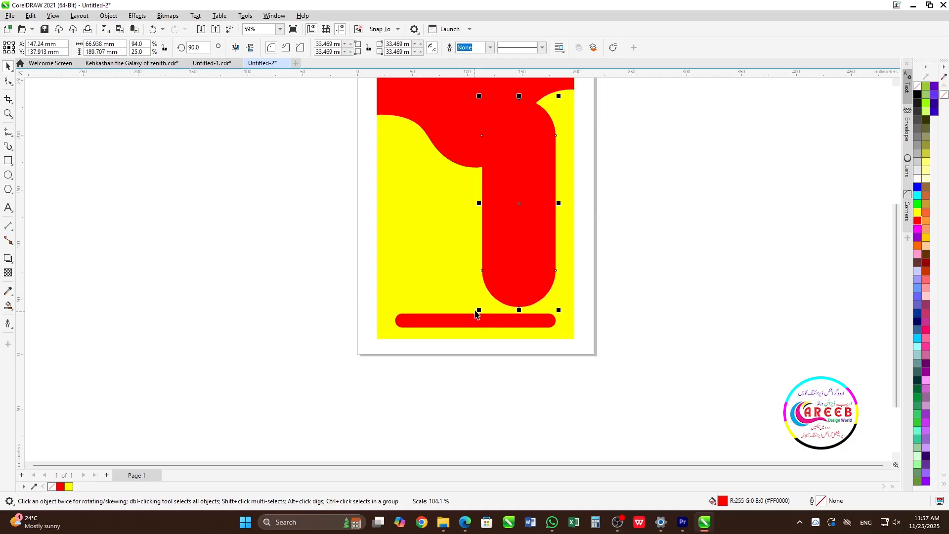
Step: Add a two-step inside contour with a 2 mm offset to the large vertical pill
{"action": "left_click", "coordinate": [12, 263]}
{"action": "left_click", "coordinate": [33, 269]}
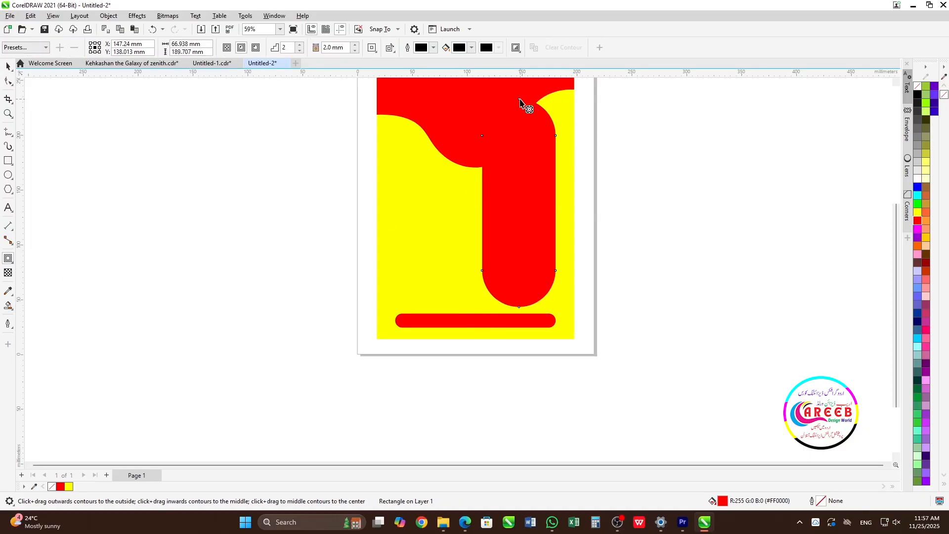
{"action": "left_click_drag", "start_coordinate": [519, 101], "coordinate": [518, 101]}
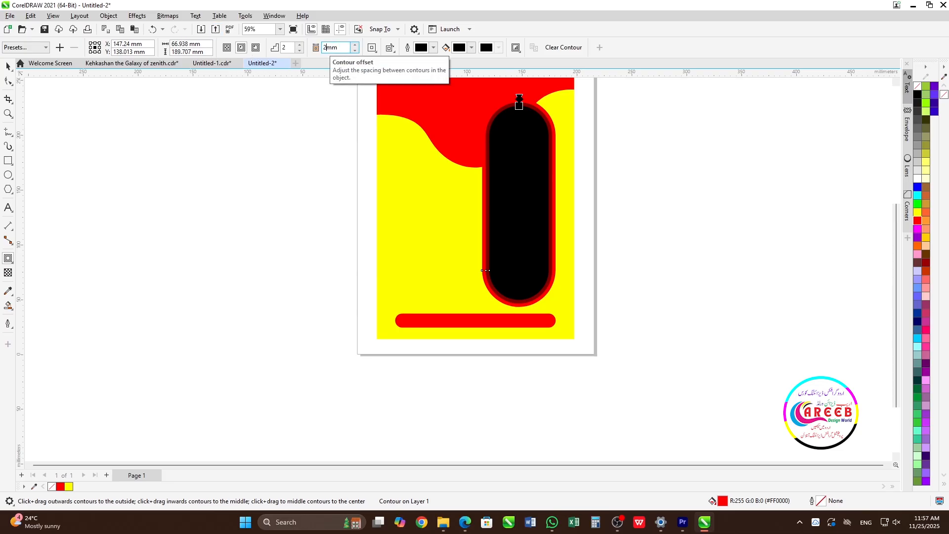
{"action": "key", "text": "Return"}
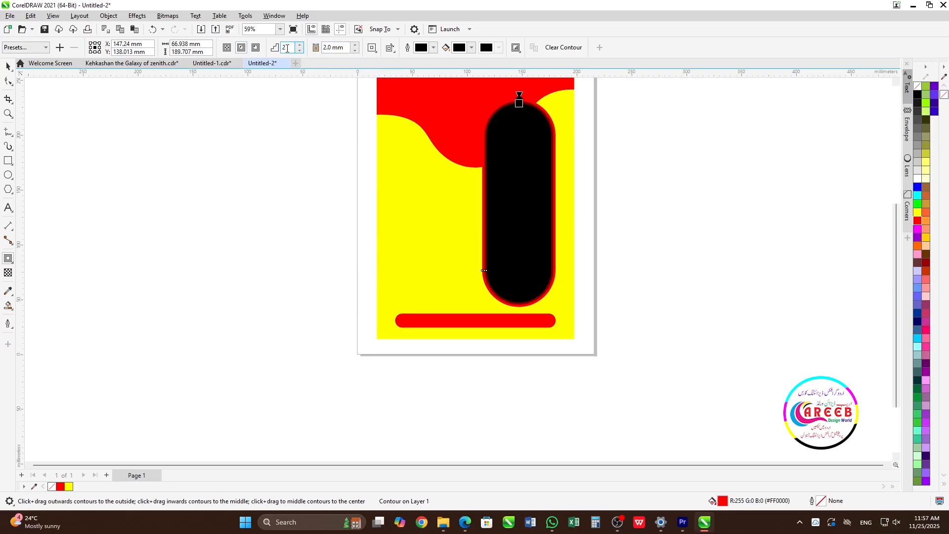
Step: Break the contour apart from the vertical pill and ungroup all the resulting shapes
{"action": "key", "text": "space"}
{"action": "right_click", "coordinate": [531, 167]}
{"action": "left_click", "coordinate": [591, 175]}
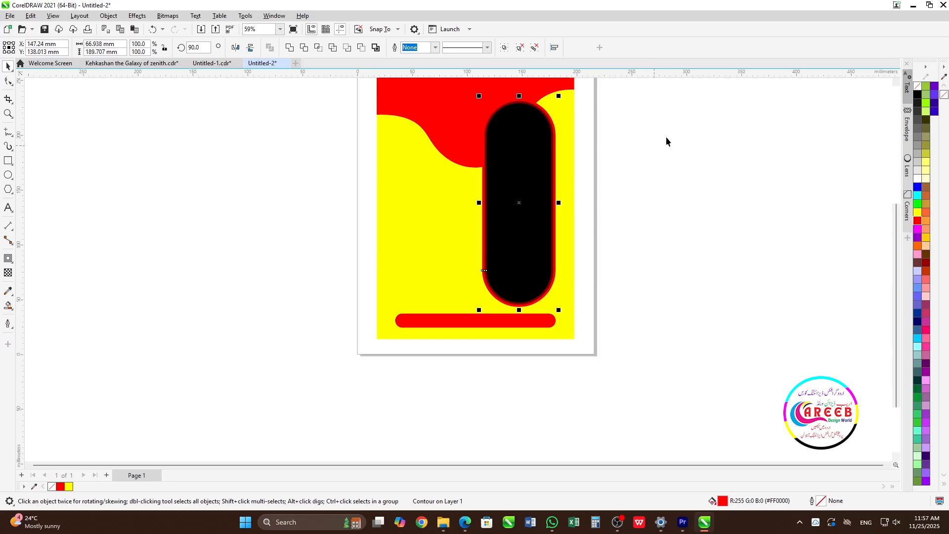
{"action": "right_click", "coordinate": [527, 153]}
{"action": "left_click", "coordinate": [542, 159]}
{"action": "right_click", "coordinate": [538, 165]}
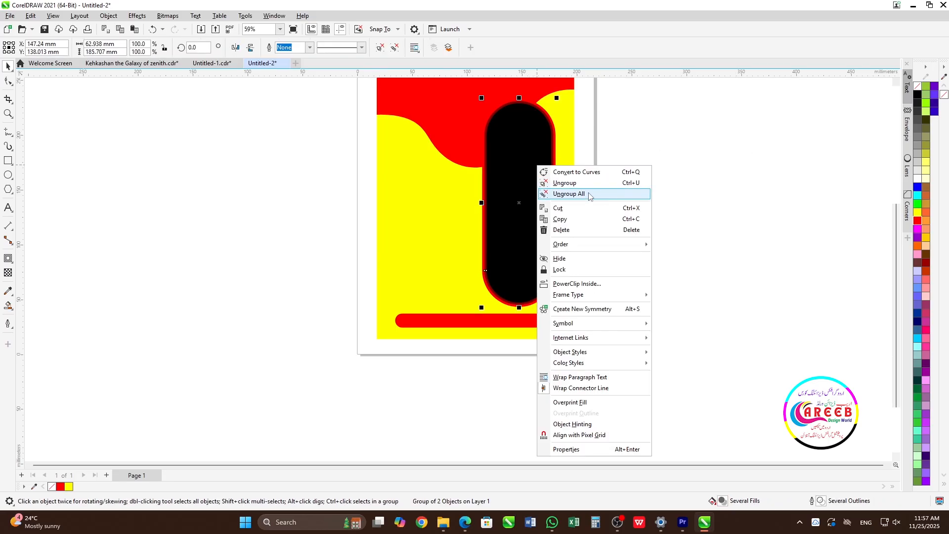
{"action": "left_click", "coordinate": [589, 195]}
{"action": "left_click", "coordinate": [727, 143]}
Step: Fill the outer pill with yellow, the middle one with red and the innermost one with white
{"action": "scroll", "coordinate": [545, 99], "scroll_direction": "up", "scroll_amount": 2}
{"action": "left_click", "coordinate": [548, 126]}
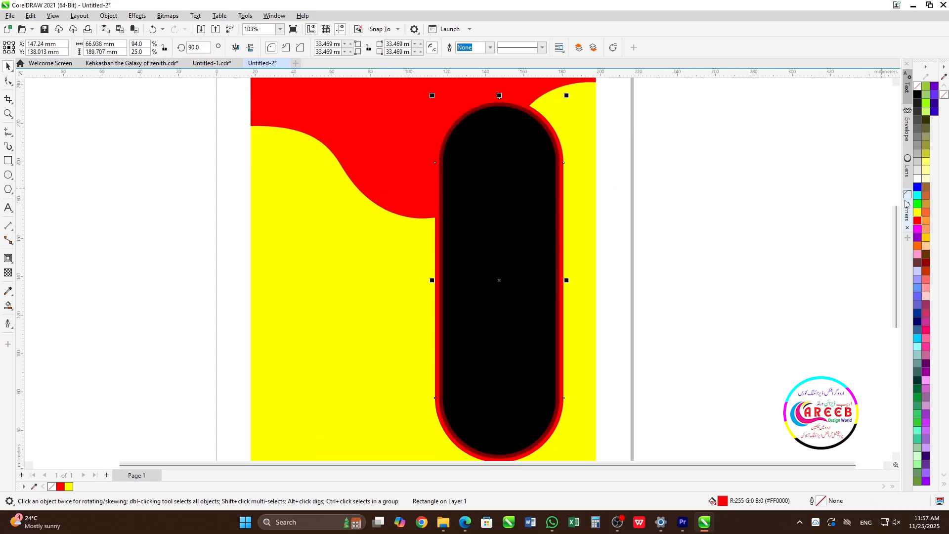
{"action": "left_click", "coordinate": [918, 212]}
{"action": "left_click", "coordinate": [794, 159]}
{"action": "left_click", "coordinate": [511, 114]}
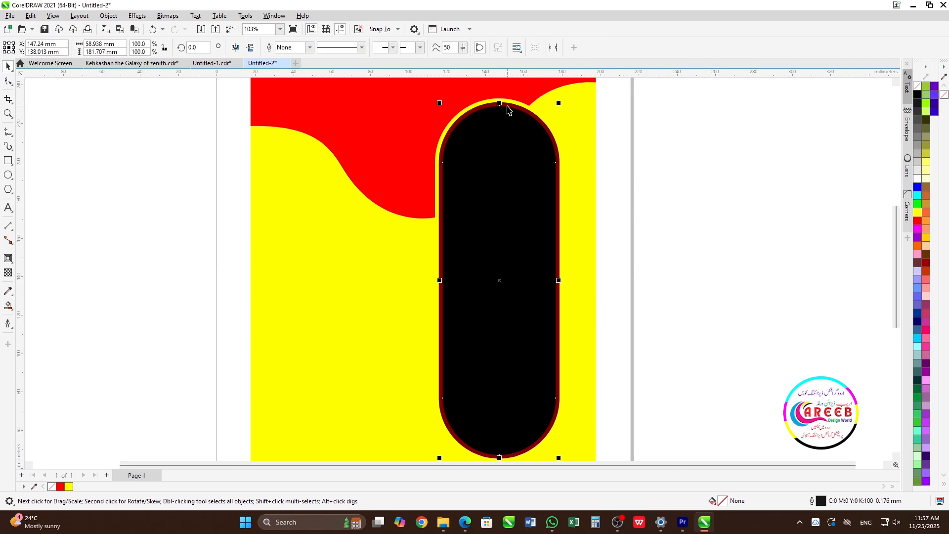
{"action": "left_click", "coordinate": [917, 221]}
{"action": "left_click", "coordinate": [797, 176]}
{"action": "left_click", "coordinate": [511, 107]}
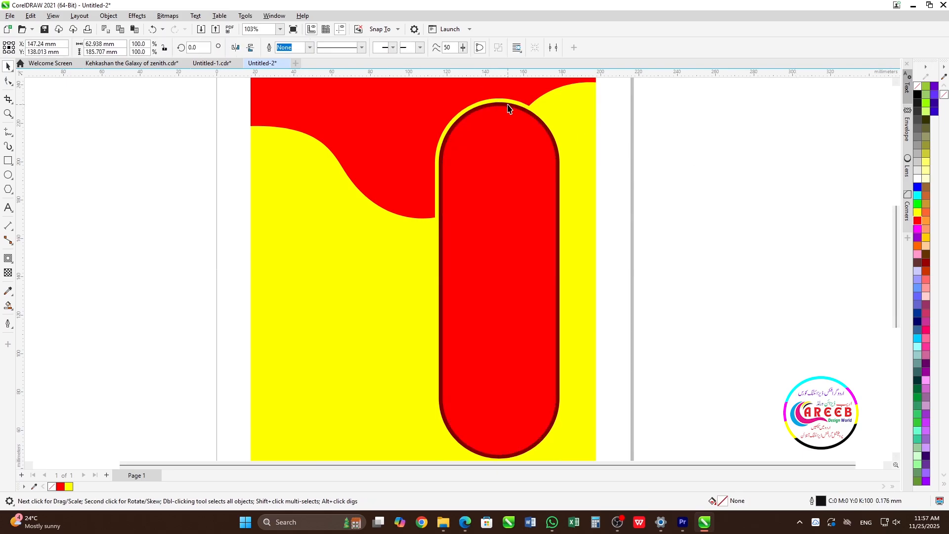
{"action": "left_click", "coordinate": [917, 222]}
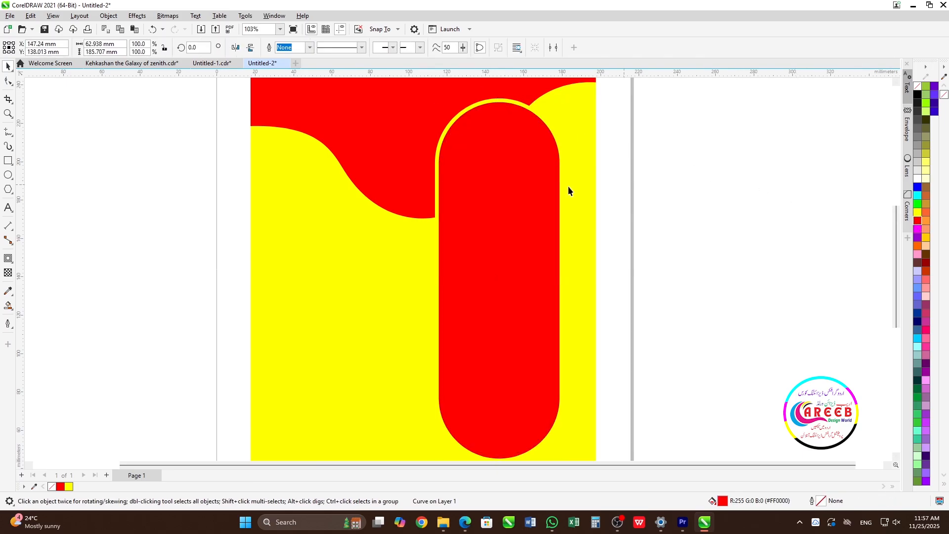
{"action": "left_click", "coordinate": [918, 180]}
{"action": "scroll", "coordinate": [721, 192], "scroll_direction": "down", "scroll_amount": 2}
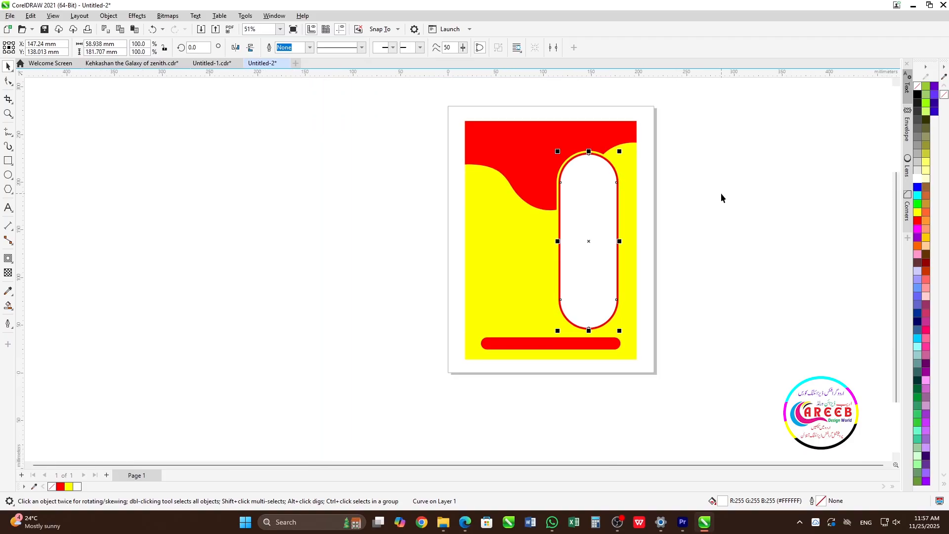
{"action": "left_click", "coordinate": [721, 193]}
Step: Duplicate the bottom red bar and place the copy across the yellow area's left edge, just below the wavy header
{"action": "left_click", "coordinate": [582, 342]}
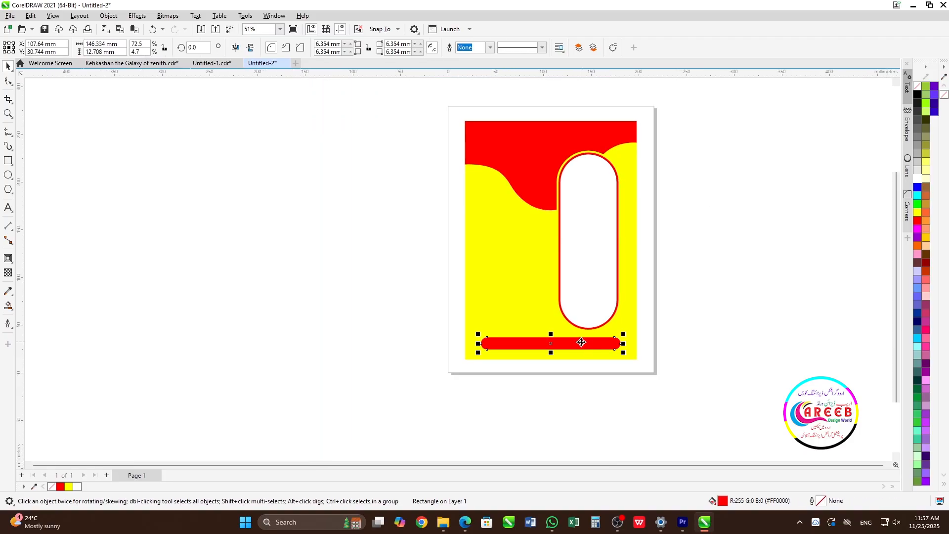
{"action": "left_click_drag", "start_coordinate": [685, 147], "coordinate": [548, 336]}
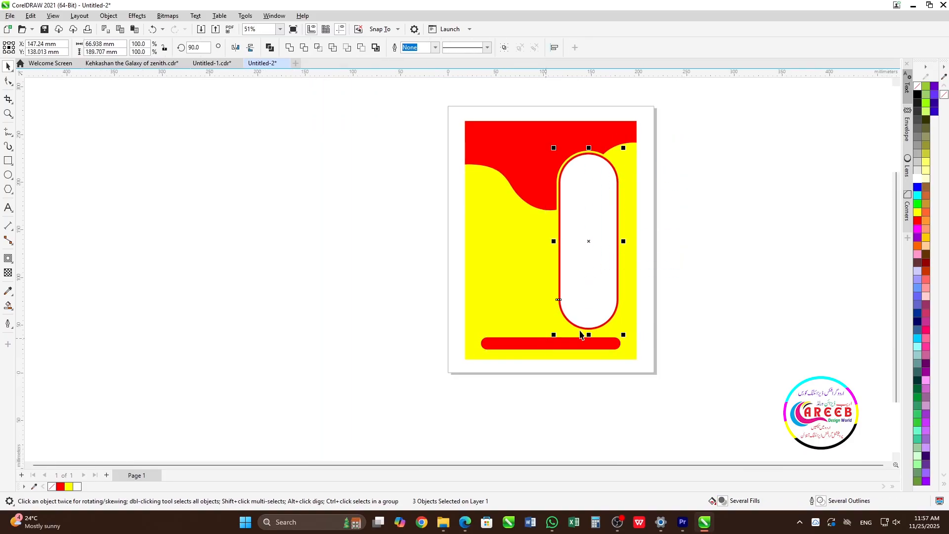
{"action": "left_click", "coordinate": [659, 327]}
{"action": "left_click_drag", "start_coordinate": [618, 346], "coordinate": [506, 210]}
{"action": "right_click", "coordinate": [506, 210]}
{"action": "scroll", "coordinate": [479, 223], "scroll_direction": "up", "scroll_amount": 2}
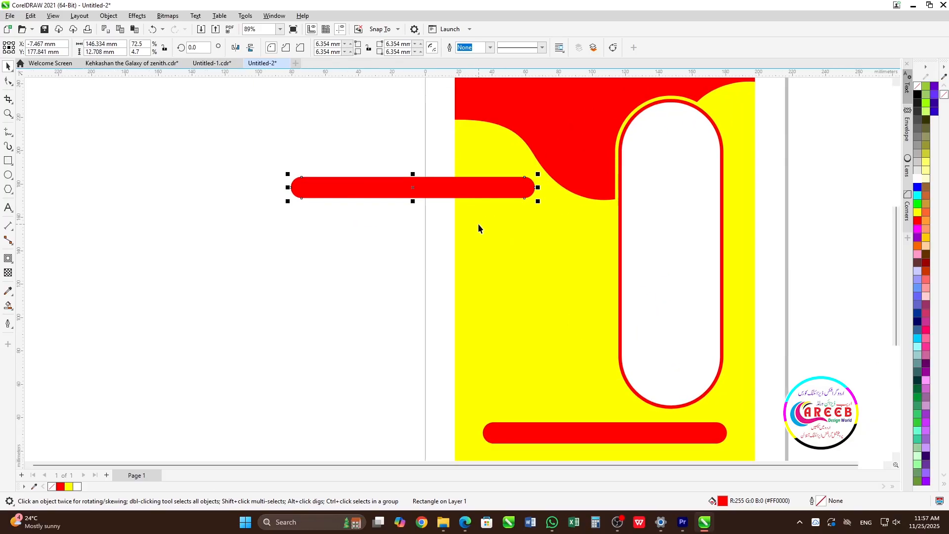
Step: Trim the copied bar flush with the yellow area's left edge using a temporary rectangle, and delete that rectangle
{"action": "left_click", "coordinate": [125, 176]}
{"action": "left_click", "coordinate": [4, 159]}
{"action": "left_click_drag", "start_coordinate": [247, 115], "coordinate": [455, 253]}
{"action": "key", "text": "space"}
{"action": "left_click", "coordinate": [496, 192], "text": "shift"}
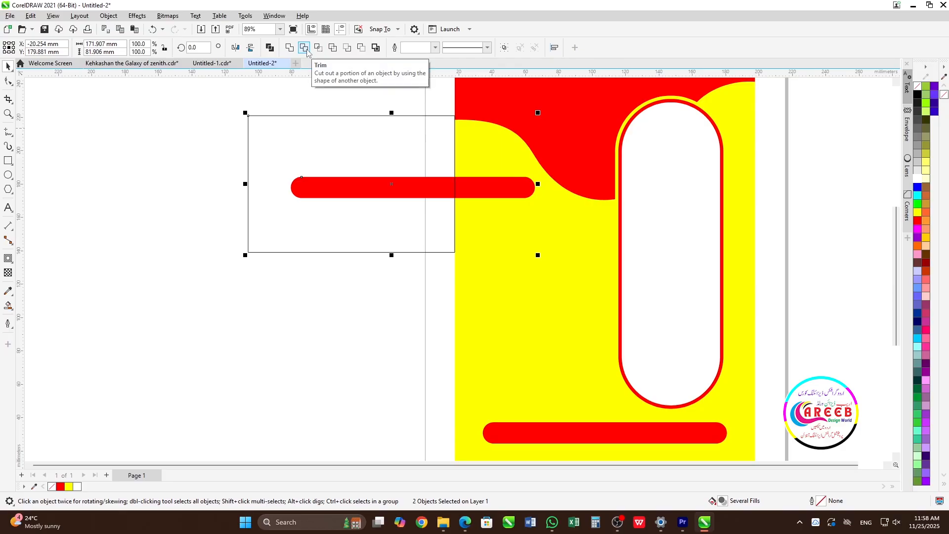
{"action": "left_click", "coordinate": [304, 48]}
{"action": "left_click", "coordinate": [396, 153]}
{"action": "key", "text": "Delete"}
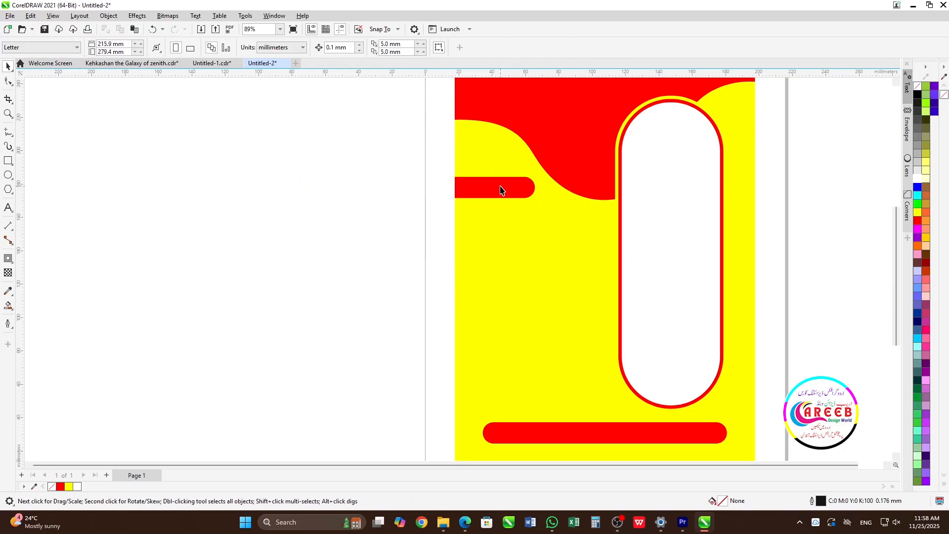
Step: Duplicate the short red bar twice down the yellow area's left edge at equal spacing
{"action": "left_click", "coordinate": [500, 191]}
{"action": "scroll", "coordinate": [506, 210], "scroll_direction": "up", "scroll_amount": 2}
{"action": "left_click_drag", "start_coordinate": [505, 154], "coordinate": [508, 211]}
{"action": "scroll", "coordinate": [509, 163], "scroll_direction": "down", "scroll_amount": 4}
{"action": "key", "text": "ctrl+r"}
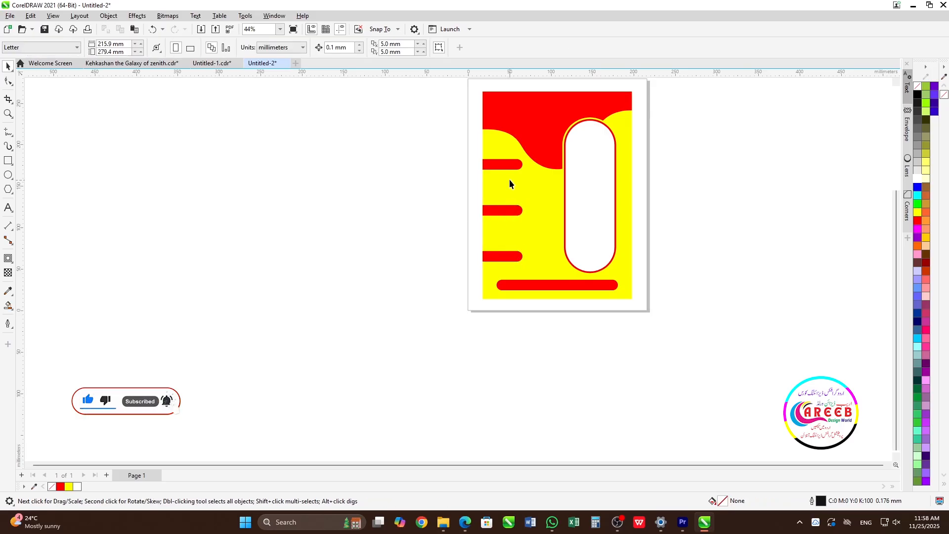
Step: Nudge the top short bar up slightly and the middle short bar up about 5 mm
{"action": "left_click", "coordinate": [507, 164]}
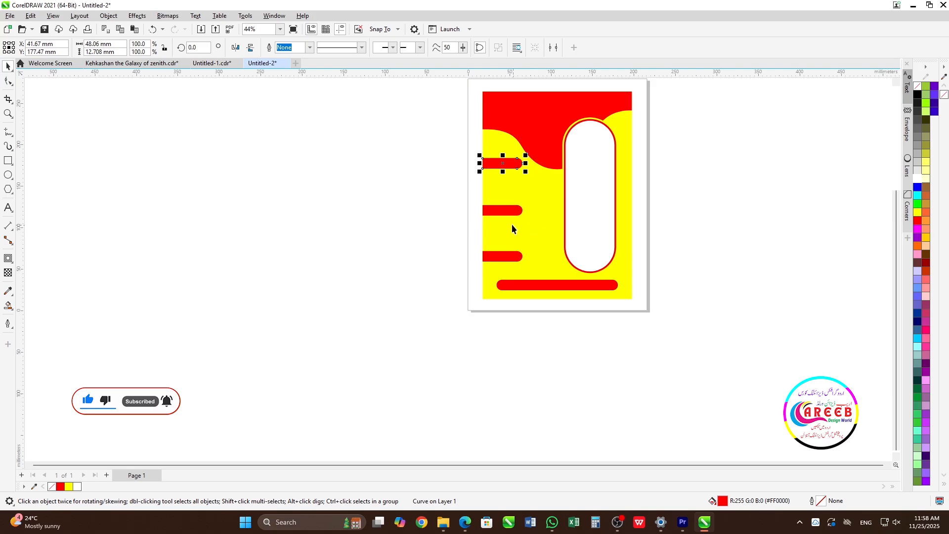
{"action": "left_click", "coordinate": [514, 212]}
{"action": "key", "text": "Up"}
{"action": "key", "text": "Up"}
{"action": "key", "text": "Up"}
{"action": "key", "text": "Up"}
{"action": "key", "text": "Up"}
{"action": "key", "text": "Up"}
{"action": "key", "text": "Up"}
{"action": "key", "text": "Up"}
{"action": "key", "text": "Up"}
{"action": "key", "text": "Up"}
{"action": "key", "text": "Up"}
{"action": "key", "text": "Up"}
{"action": "key", "text": "Up"}
{"action": "key", "text": "Up"}
{"action": "key", "text": "Up"}
{"action": "key", "text": "Up"}
{"action": "key", "text": "Up"}
{"action": "key", "text": "Up"}
{"action": "key", "text": "Up"}
{"action": "key", "text": "Up"}
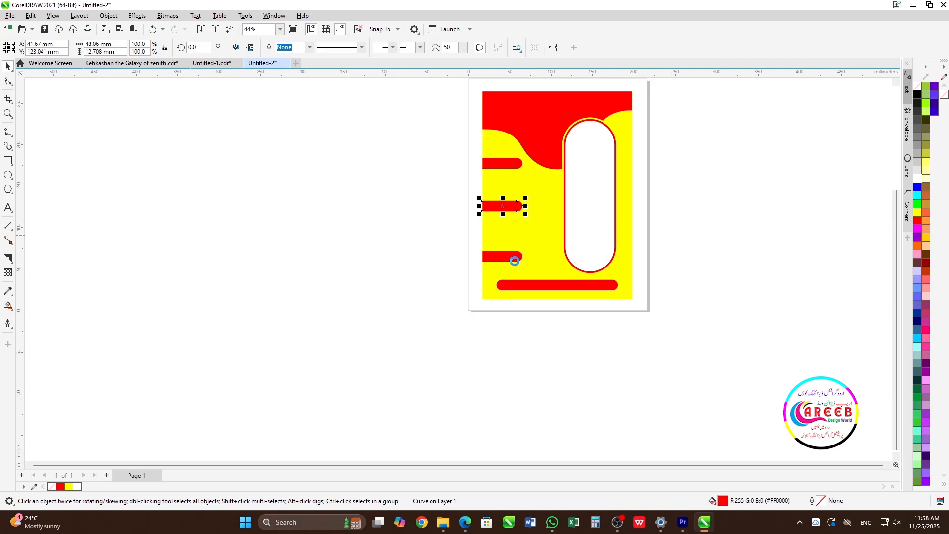
Step: Nudge the lowest short bar up about 10 mm, to a vertical position of about 75.1 mm
{"action": "left_click", "coordinate": [514, 260]}
{"action": "key", "text": "Up"}
{"action": "key", "text": "Up"}
{"action": "key", "text": "Up"}
{"action": "key", "text": "Up"}
{"action": "key", "text": "Up"}
{"action": "key", "text": "Up"}
{"action": "key", "text": "Up"}
{"action": "key", "text": "Up"}
{"action": "key", "text": "Up"}
{"action": "key", "text": "Up"}
{"action": "key", "text": "Up"}
{"action": "key", "text": "Up"}
{"action": "key", "text": "Up"}
{"action": "key", "text": "Up"}
{"action": "key", "text": "Up"}
{"action": "key", "text": "Up"}
{"action": "key", "text": "Up"}
{"action": "key", "text": "Up"}
{"action": "key", "text": "Up"}
{"action": "key", "text": "Up"}
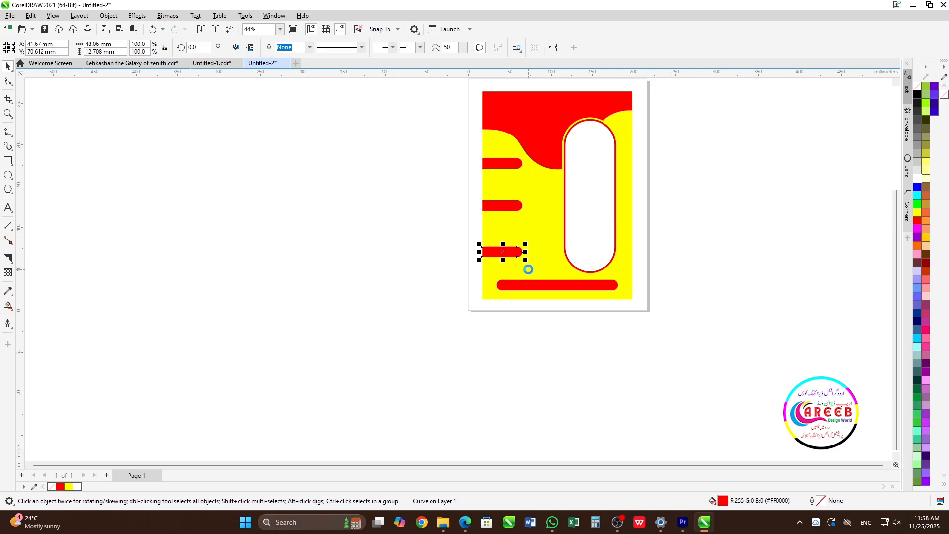
{"action": "key", "text": "Up"}
{"action": "key", "text": "Up"}
{"action": "key", "text": "Up"}
{"action": "key", "text": "Up"}
{"action": "key", "text": "Up"}
{"action": "key", "text": "Up"}
{"action": "key", "text": "Up"}
{"action": "key", "text": "Up"}
{"action": "key", "text": "Up"}
{"action": "key", "text": "Up"}
{"action": "key", "text": "Up"}
{"action": "key", "text": "Up"}
{"action": "key", "text": "Up"}
{"action": "key", "text": "Up"}
{"action": "key", "text": "Up"}
{"action": "key", "text": "Up"}
{"action": "key", "text": "Up"}
{"action": "key", "text": "Up"}
{"action": "key", "text": "Up"}
{"action": "key", "text": "Up"}
{"action": "key", "text": "Up"}
{"action": "key", "text": "Up"}
{"action": "key", "text": "Up"}
{"action": "key", "text": "Up"}
{"action": "key", "text": "Up"}
{"action": "key", "text": "Up"}
{"action": "key", "text": "Up"}
{"action": "key", "text": "Up"}
{"action": "key", "text": "Up"}
{"action": "key", "text": "Up"}
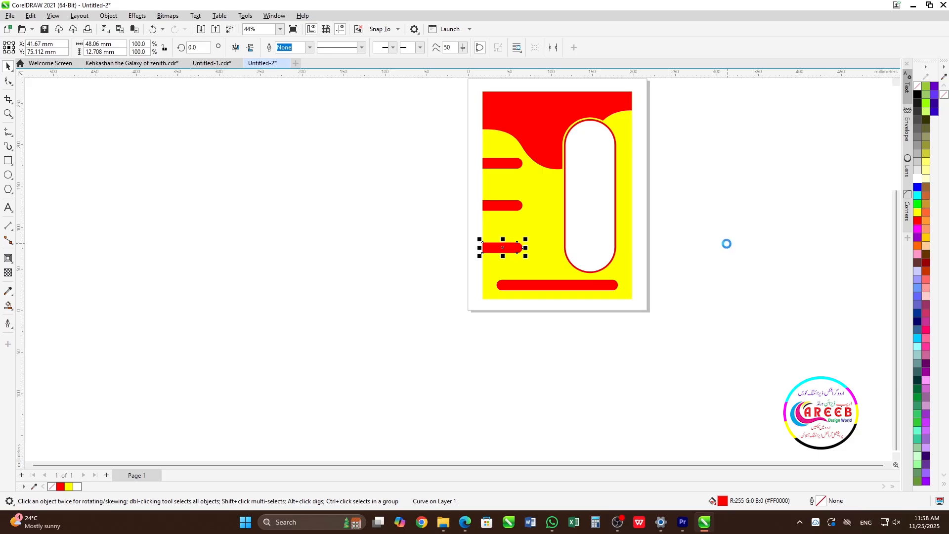
Step: Examine the bottom bar and preview the whole layout in full screen to check its spacing
{"action": "left_click", "coordinate": [727, 242]}
{"action": "scroll", "coordinate": [598, 285], "scroll_direction": "up", "scroll_amount": 2}
{"action": "left_click", "coordinate": [526, 297]}
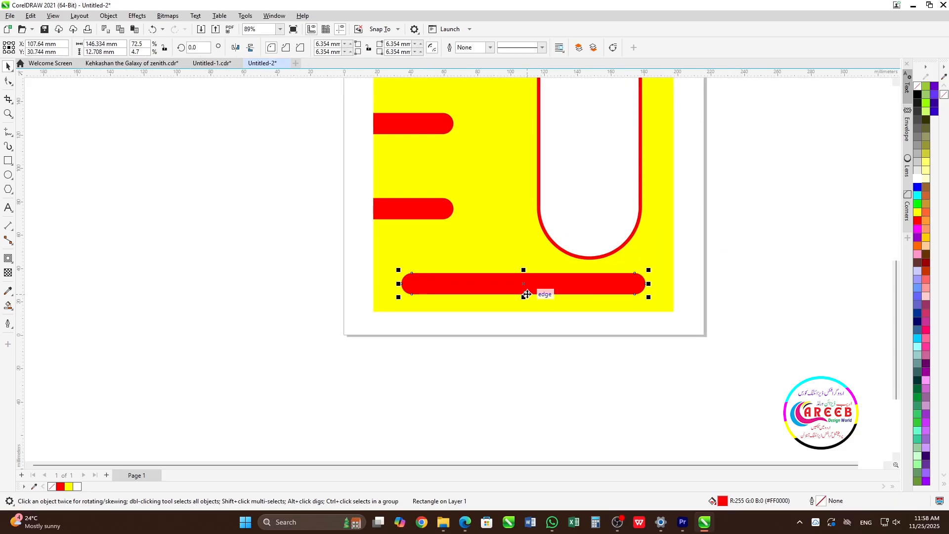
{"action": "scroll", "coordinate": [528, 294], "scroll_direction": "down", "scroll_amount": 1}
{"action": "scroll", "coordinate": [528, 294], "scroll_direction": "down", "scroll_amount": 3}
{"action": "left_click", "coordinate": [667, 228]}
{"action": "scroll", "coordinate": [582, 179], "scroll_direction": "up", "scroll_amount": 3}
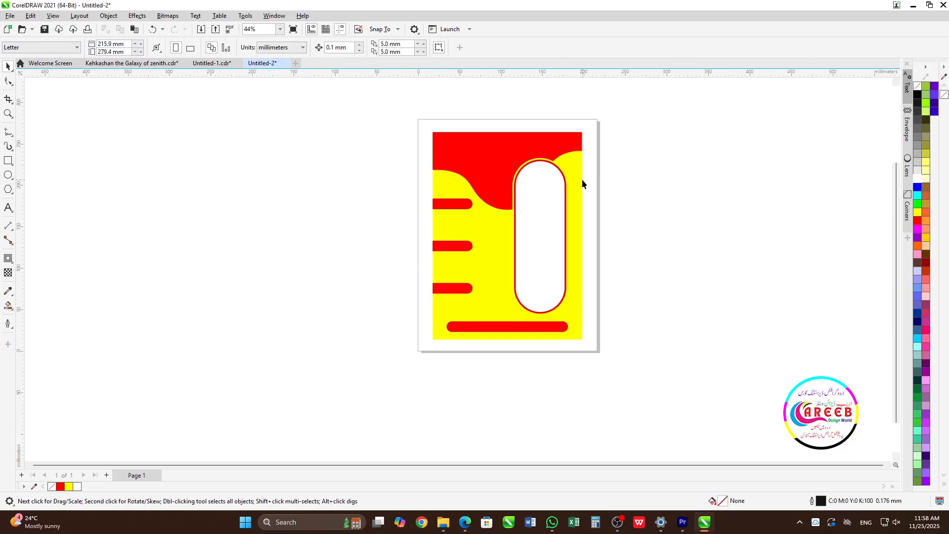
{"action": "key", "text": "F4"}
{"action": "key", "text": "F9"}
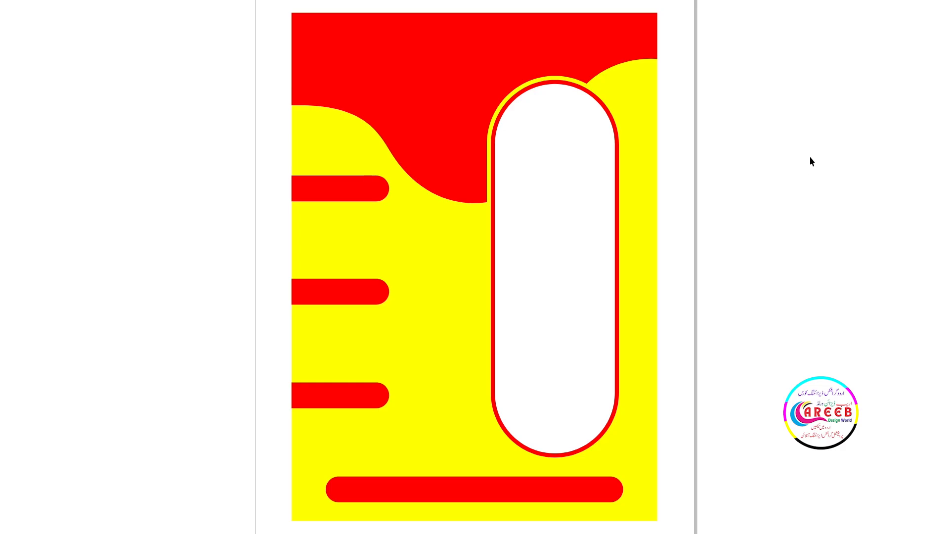
{"action": "left_click", "coordinate": [811, 156]}
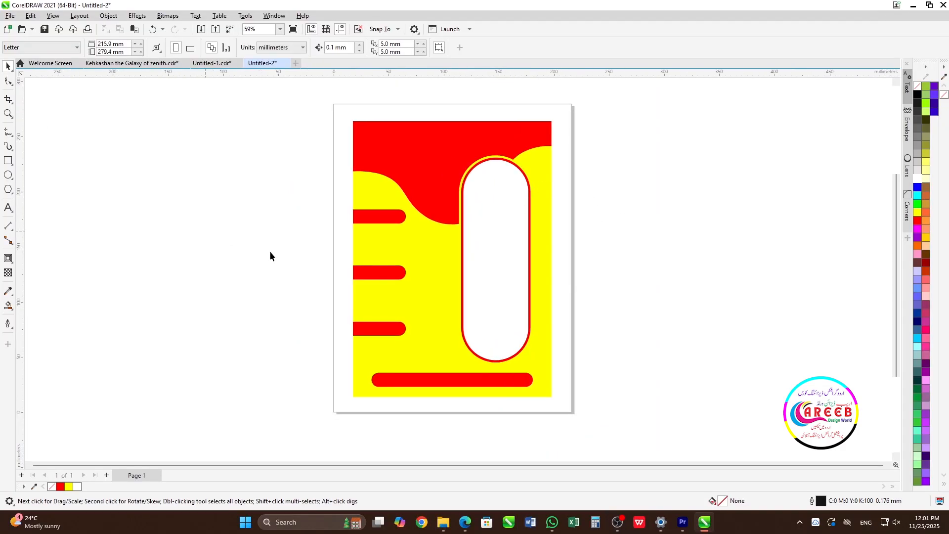
Step: Draw a circle about 62 mm across and centre it horizontally in the upper end of the white pill
{"action": "left_click", "coordinate": [8, 175]}
{"action": "left_click_drag", "start_coordinate": [204, 163], "coordinate": [271, 231]}
{"action": "key", "text": "space"}
{"action": "left_click", "coordinate": [508, 190], "text": "shift"}
{"action": "key", "text": "c"}
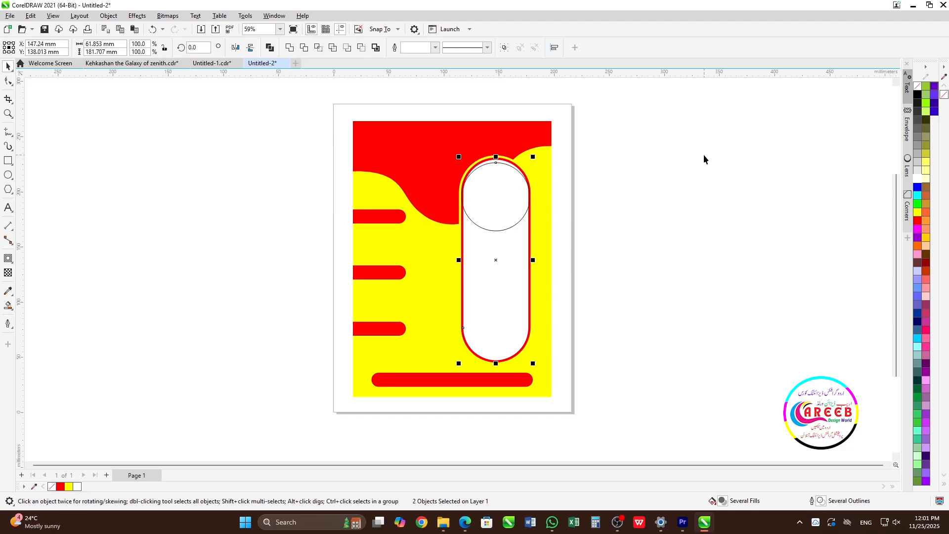
Step: Shrink the circle to about 52.3 mm across and raise it to fit just inside the white pill's rounded top
{"action": "left_click", "coordinate": [510, 180], "text": "shift"}
{"action": "scroll", "coordinate": [509, 180], "scroll_direction": "up", "scroll_amount": 2}
{"action": "left_click_drag", "start_coordinate": [544, 154], "coordinate": [538, 181]}
{"action": "key", "text": "Up"}
{"action": "key", "text": "Up"}
{"action": "key", "text": "Up"}
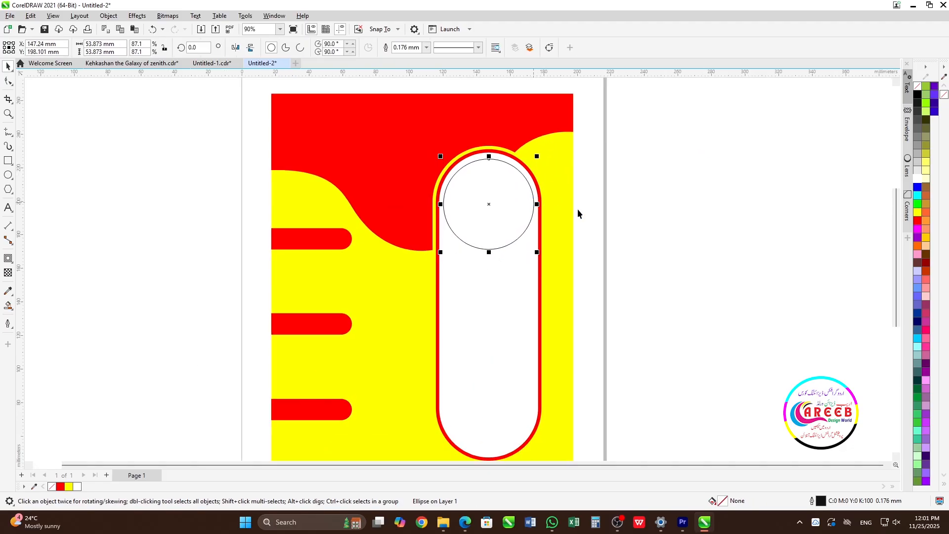
{"action": "scroll", "coordinate": [530, 188], "scroll_direction": "up", "scroll_amount": 2}
{"action": "left_click_drag", "start_coordinate": [542, 136], "coordinate": [540, 141]}
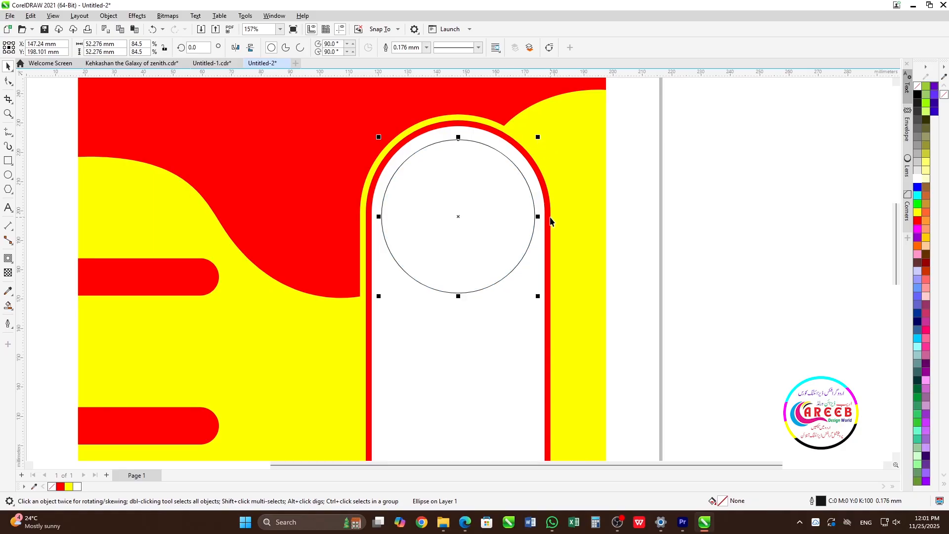
{"action": "key", "text": "Up"}
{"action": "scroll", "coordinate": [458, 233], "scroll_direction": "down", "scroll_amount": 5}
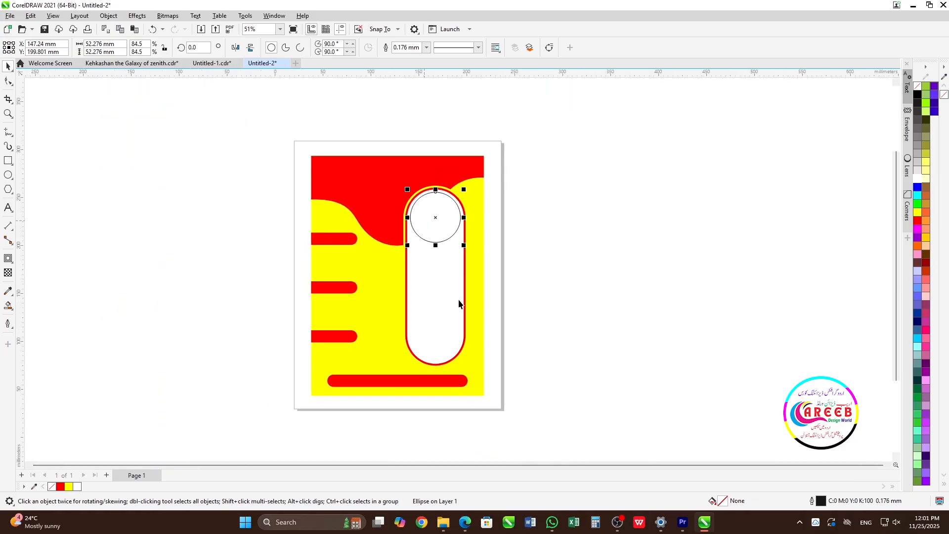
Step: Place a copy of the circle at the bottom of the white pill and raise it about 2.5 mm
{"action": "scroll", "coordinate": [441, 177], "scroll_direction": "up", "scroll_amount": 1}
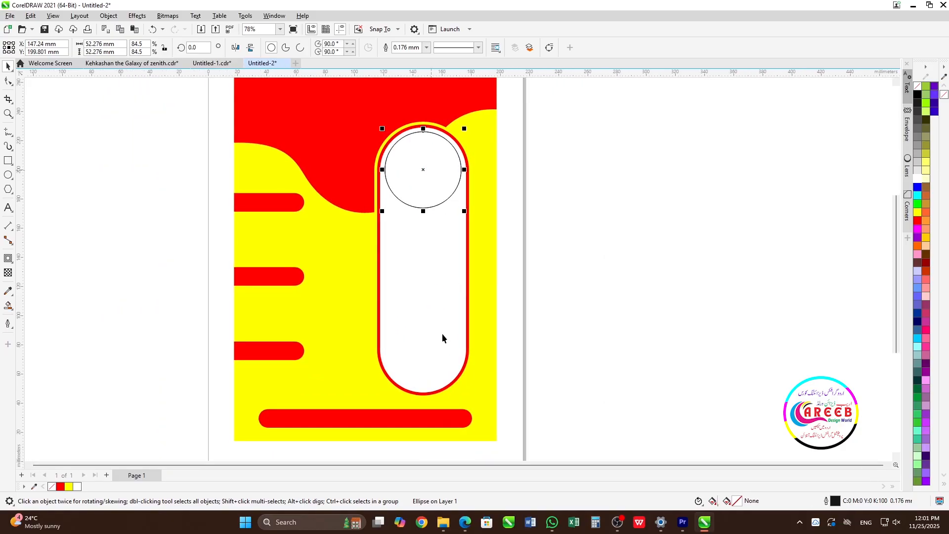
{"action": "left_click", "coordinate": [439, 360], "text": "shift"}
{"action": "key", "text": "b"}
{"action": "left_click", "coordinate": [429, 364]}
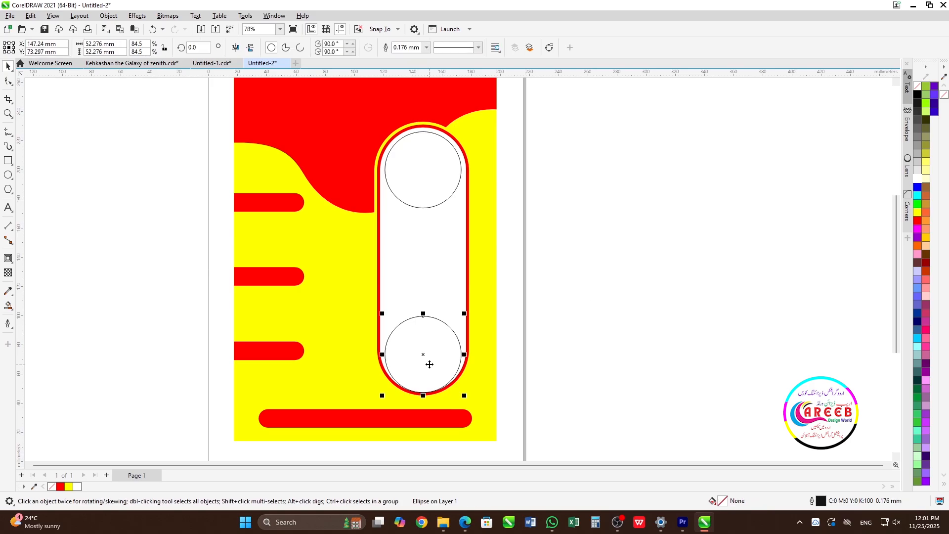
{"action": "key", "text": "Up"}
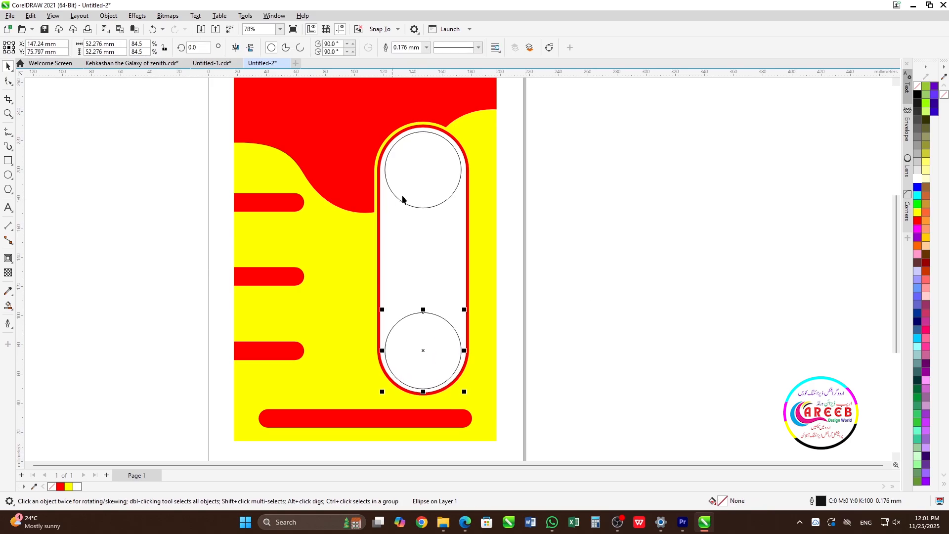
Step: Group the upper and lower circles and centre a third copy of the circle between them
{"action": "left_click", "coordinate": [415, 187], "text": "shift"}
{"action": "left_click", "coordinate": [442, 339]}
{"action": "left_click", "coordinate": [437, 173], "text": "shift"}
{"action": "left_click", "coordinate": [424, 338]}
{"action": "left_click", "coordinate": [428, 184], "text": "shift"}
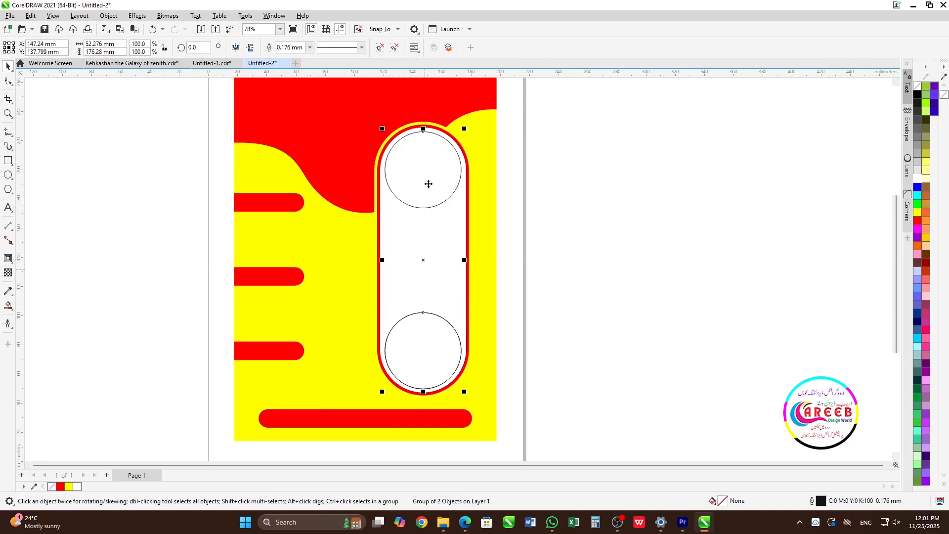
{"action": "left_click", "coordinate": [441, 382]}
{"action": "left_click", "coordinate": [440, 177], "text": "shift"}
{"action": "key", "text": "shift+a"}
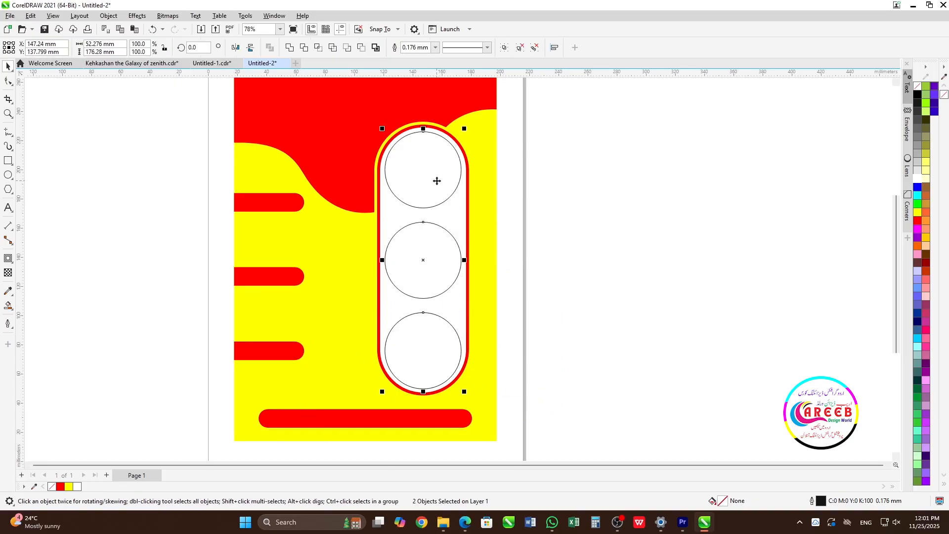
{"action": "left_click", "coordinate": [571, 210]}
{"action": "scroll", "coordinate": [414, 195], "scroll_direction": "down", "scroll_amount": 2}
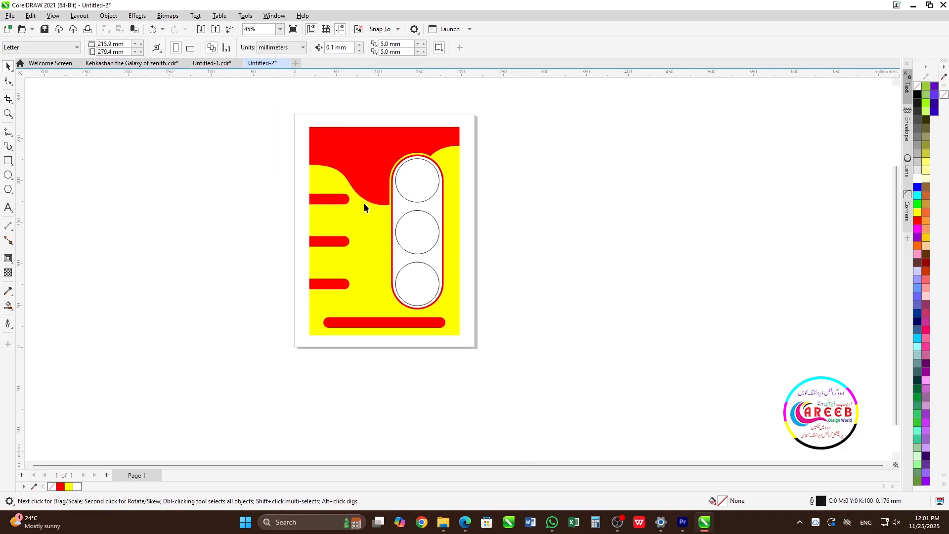
Step: Add the right-aligned heading AMBUR DUM BRIYANI MENU in Franklin Gothic Heavy at about 46 pt and place it over the red header
{"action": "scroll", "coordinate": [355, 157], "scroll_direction": "up", "scroll_amount": 2}
{"action": "key", "text": "F8"}
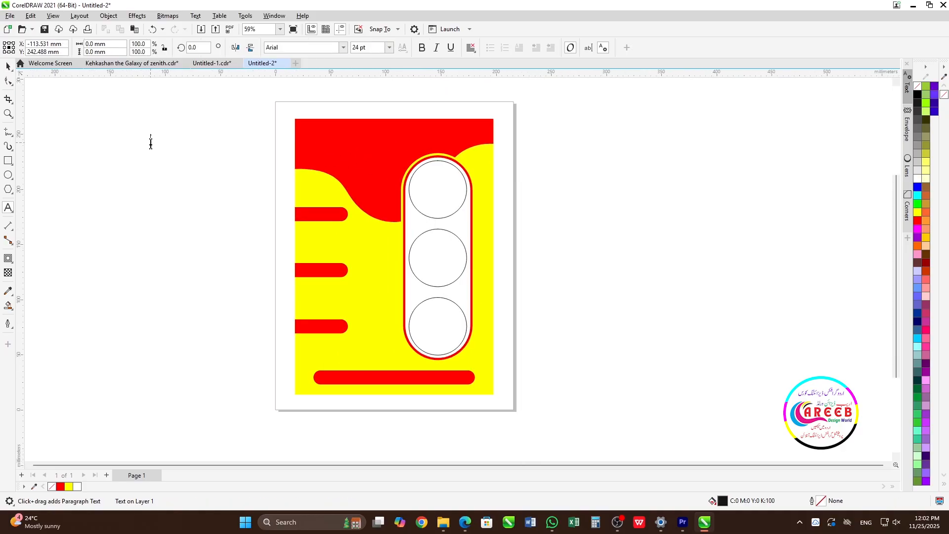
{"action": "type", "text": "A"}
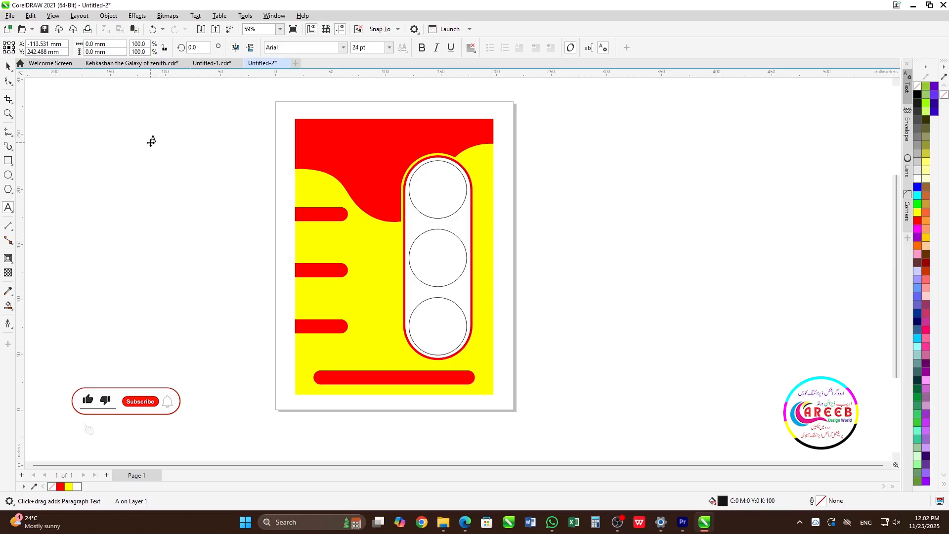
{"action": "key", "text": "ctrl+v"}
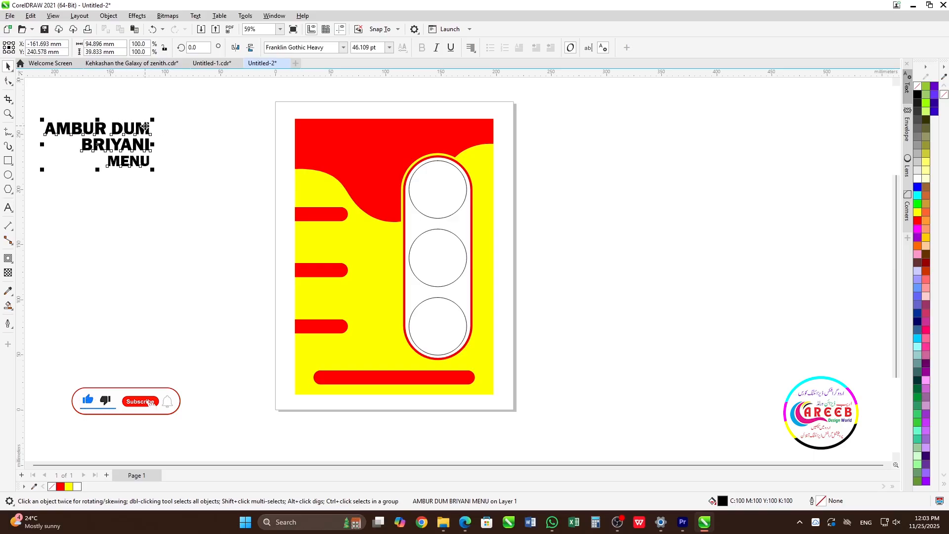
{"action": "left_click_drag", "start_coordinate": [145, 126], "coordinate": [399, 142]}
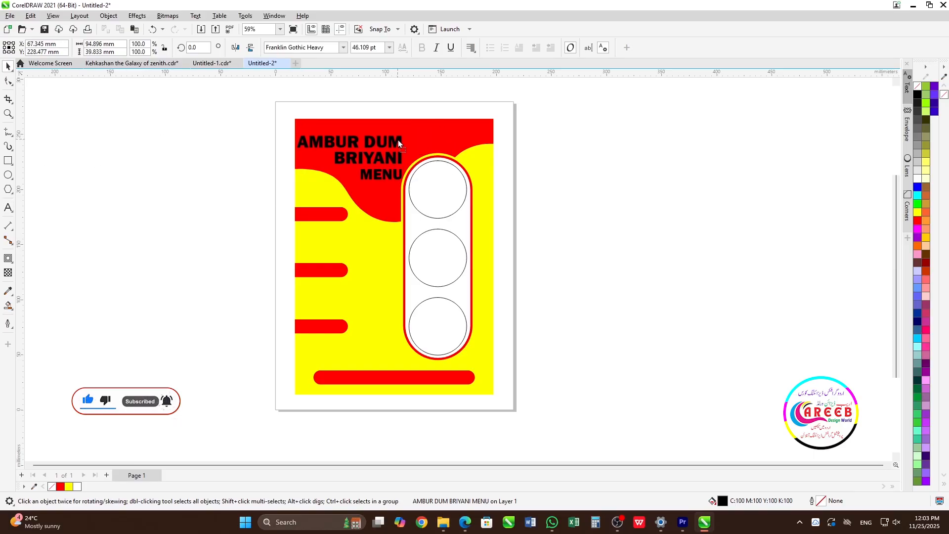
Step: Nudge the white pill with its outlines and three circles slightly to the right, away from the heading
{"action": "key", "text": "F10"}
{"action": "left_click_drag", "start_coordinate": [582, 144], "coordinate": [361, 357]}
{"action": "key", "text": "Right"}
{"action": "key", "text": "Right"}
{"action": "key", "text": "Right"}
{"action": "key", "text": "Right"}
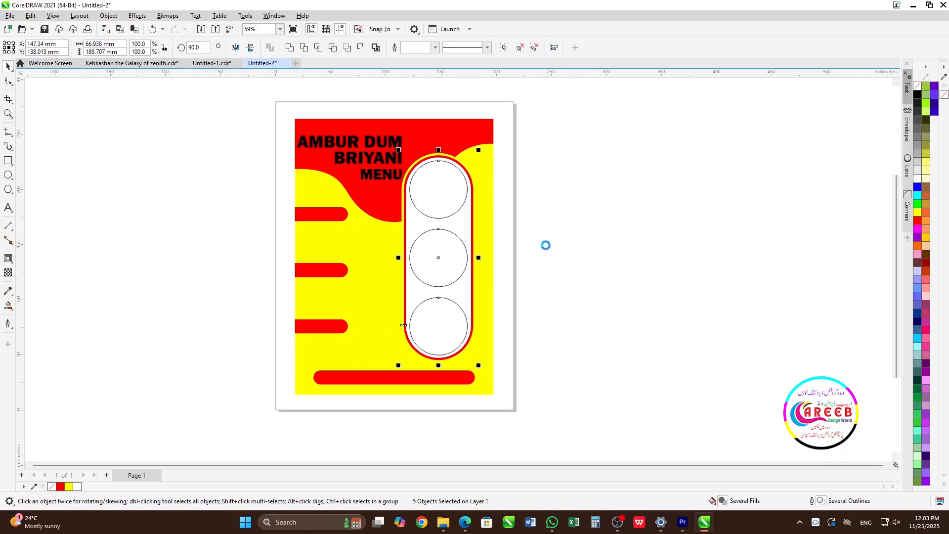
{"action": "key", "text": "Right"}
{"action": "key", "text": "Right"}
{"action": "key", "text": "Right"}
{"action": "key", "text": "Right"}
{"action": "key", "text": "Right"}
{"action": "key", "text": "Right"}
{"action": "key", "text": "Right"}
{"action": "left_click", "coordinate": [538, 149]}
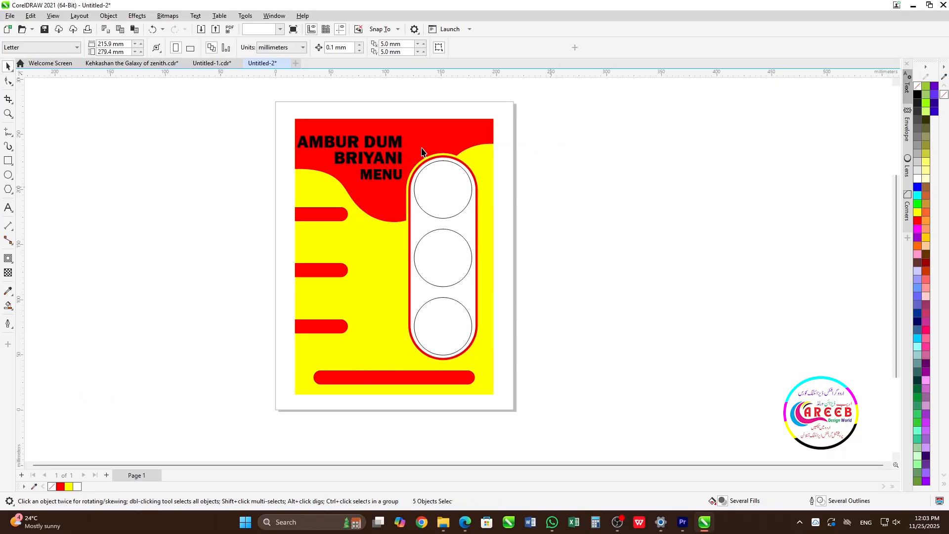
{"action": "scroll", "coordinate": [402, 151], "scroll_direction": "up", "scroll_amount": 2}
{"action": "scroll", "coordinate": [402, 153], "scroll_direction": "down", "scroll_amount": 2}
{"action": "left_click_drag", "start_coordinate": [569, 134], "coordinate": [381, 386]}
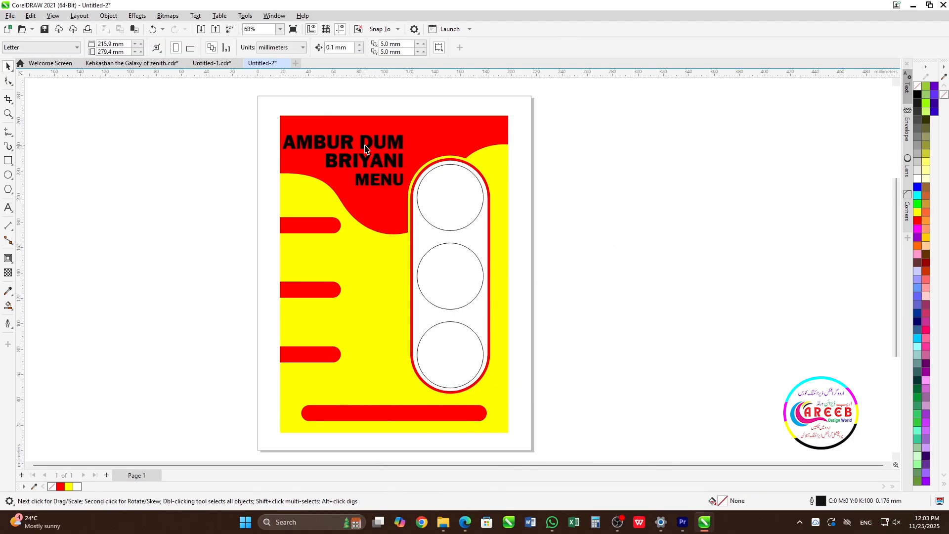
Step: Move the heading slightly lower in the red header and fill it yellow
{"action": "left_click_drag", "start_coordinate": [367, 147], "coordinate": [366, 157]}
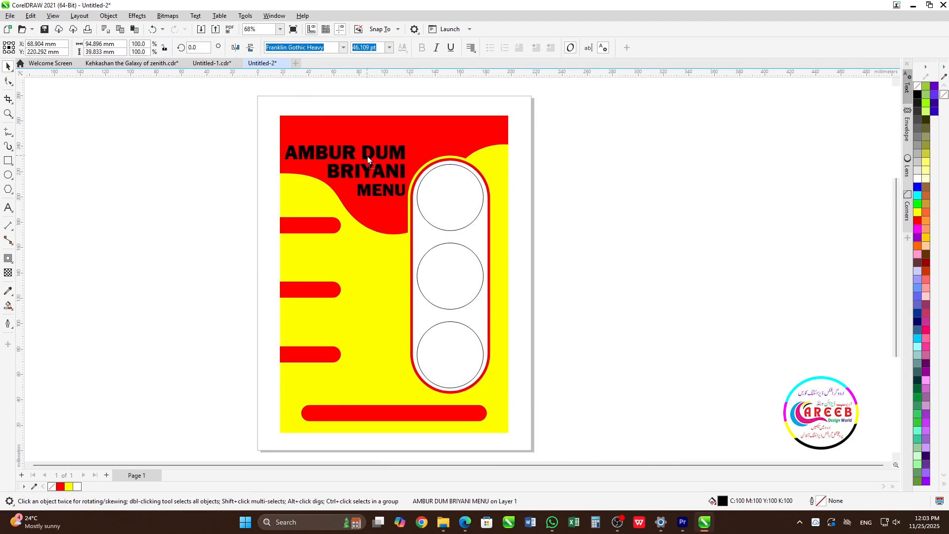
{"action": "left_click", "coordinate": [918, 212]}
Step: Lower the heading's MENU line to leave a clear gap beneath BRIYANI
{"action": "scroll", "coordinate": [351, 153], "scroll_direction": "up", "scroll_amount": 3}
{"action": "key", "text": "F10"}
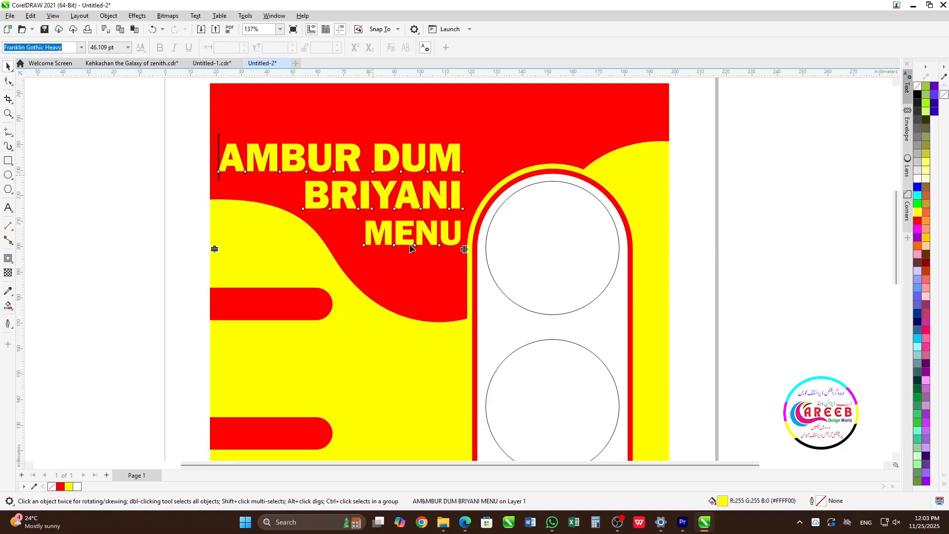
{"action": "left_click_drag", "start_coordinate": [465, 249], "coordinate": [464, 269]}
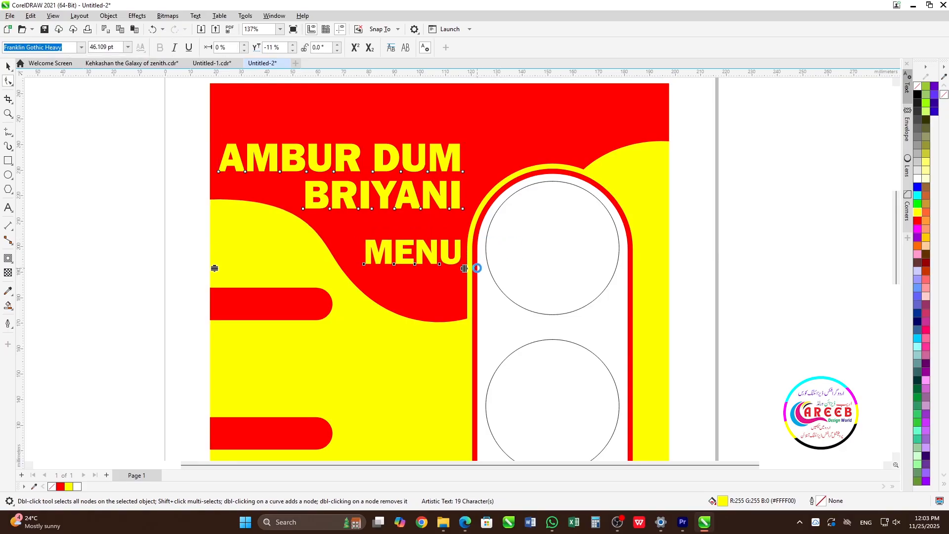
{"action": "scroll", "coordinate": [273, 146], "scroll_direction": "down", "scroll_amount": 2}
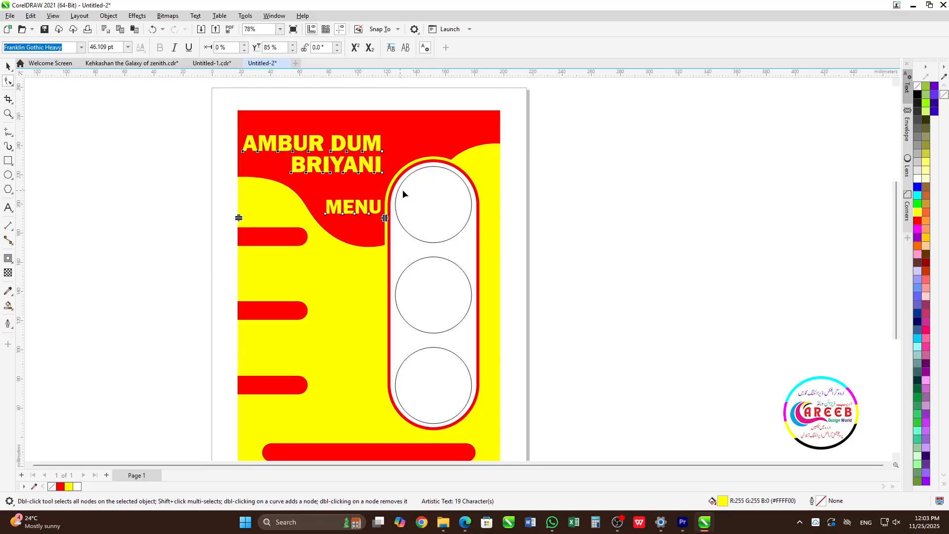
Step: Shrink the heading about its centre to about 91.5 mm wide so it clears the pill
{"action": "key", "text": "space"}
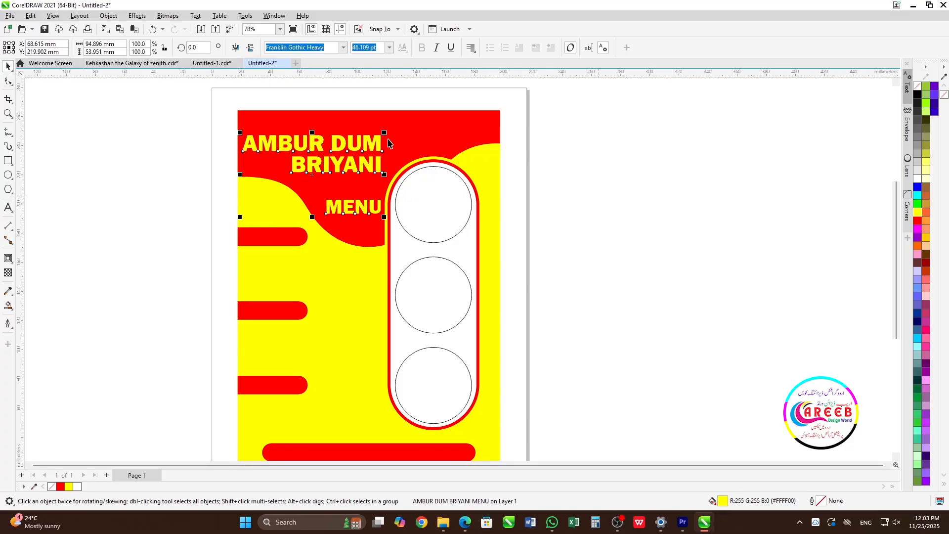
{"action": "left_click_drag", "start_coordinate": [384, 131], "coordinate": [382, 133]}
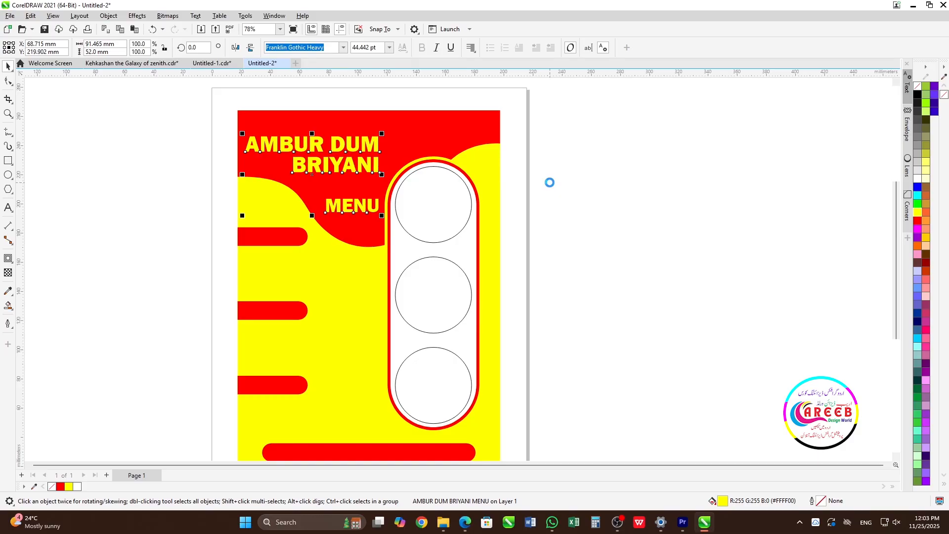
{"action": "left_click", "coordinate": [525, 189]}
Step: Bring the BIRYANI, KABAB and ROLL'S labels nearer the flyer and centre BIRYANI on the uppermost red side bar
{"action": "scroll", "coordinate": [520, 187], "scroll_direction": "down", "scroll_amount": 2}
{"action": "scroll", "coordinate": [383, 237], "scroll_direction": "up", "scroll_amount": 1}
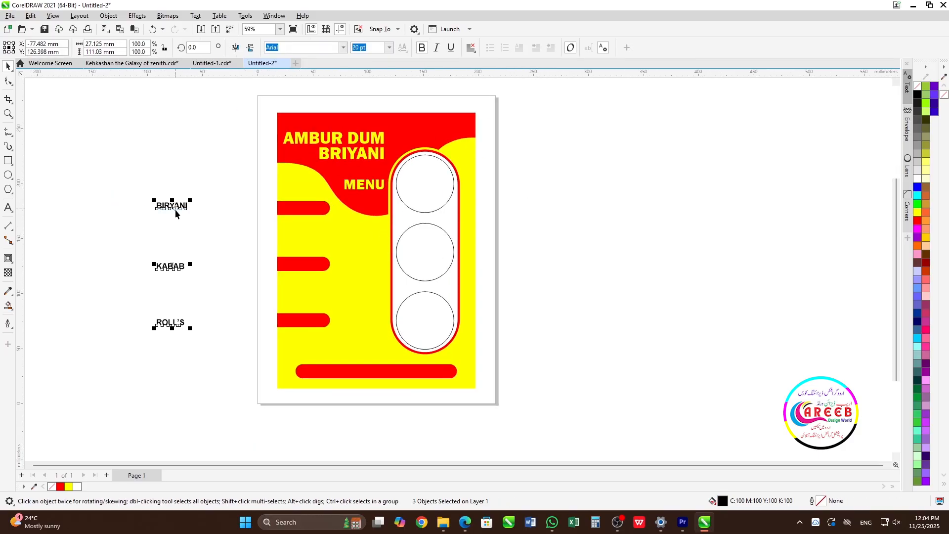
{"action": "left_click_drag", "start_coordinate": [175, 209], "coordinate": [210, 204]}
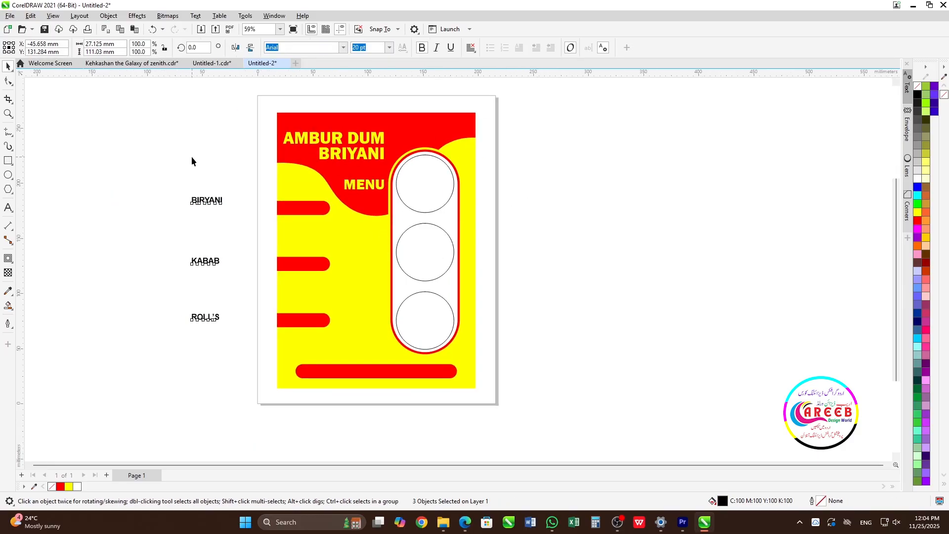
{"action": "left_click", "coordinate": [191, 157]}
{"action": "left_click", "coordinate": [210, 200]}
{"action": "left_click", "coordinate": [318, 211], "text": "shift"}
{"action": "key", "text": "c"}
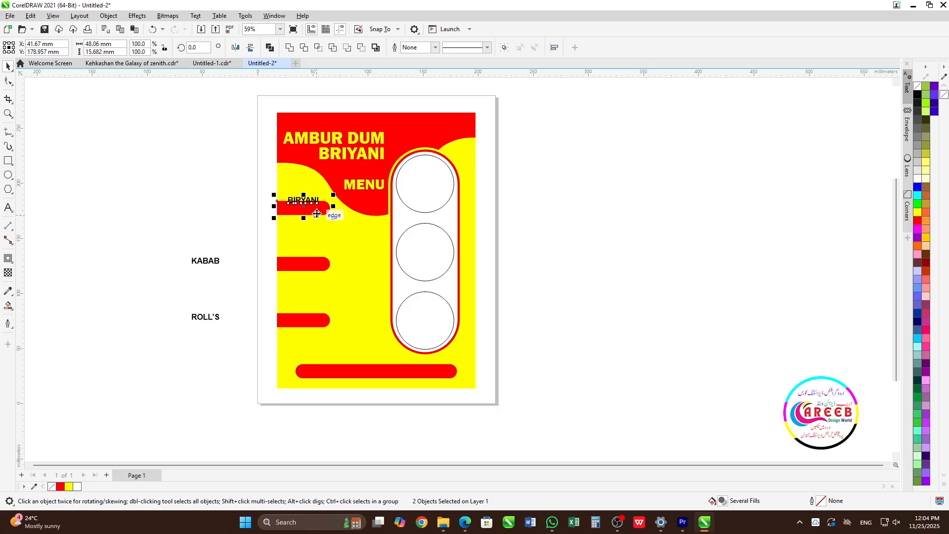
{"action": "key", "text": "e"}
Step: Centre the KABAB label horizontally and vertically on the middle red side bar
{"action": "left_click", "coordinate": [206, 261]}
{"action": "left_click", "coordinate": [319, 264], "text": "shift"}
{"action": "key", "text": "c"}
{"action": "key", "text": "e"}
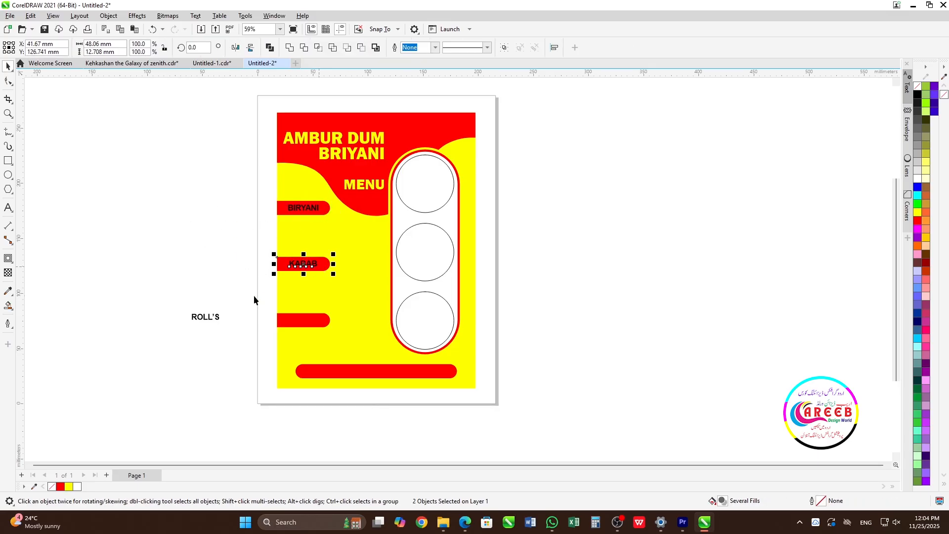
Step: Shorten the ROLL'S label to ROLL and centre it on the lowest red side bar
{"action": "double_click", "coordinate": [218, 316]}
{"action": "scroll", "coordinate": [213, 317], "scroll_direction": "up", "scroll_amount": 2}
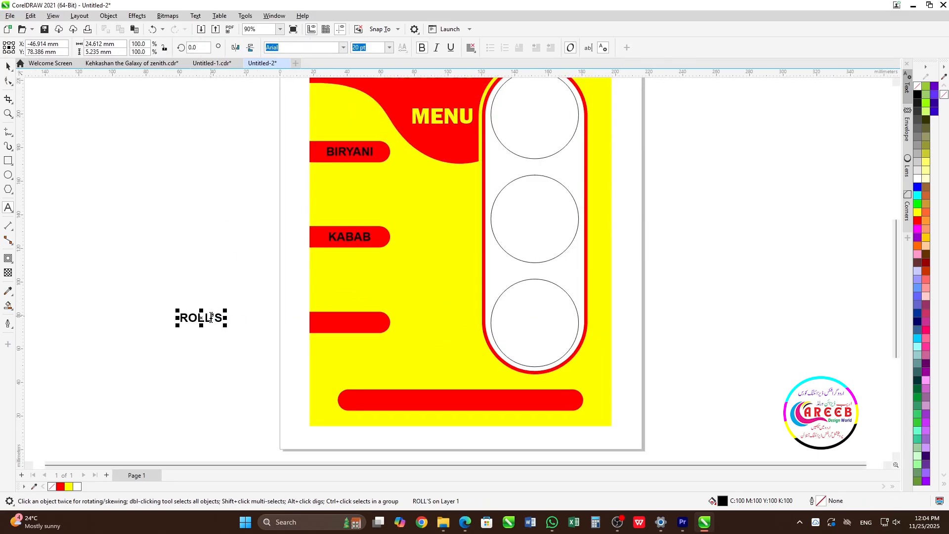
{"action": "key", "text": "BackSpace"}
{"action": "key", "text": "ctrl+space"}
{"action": "left_click", "coordinate": [365, 332], "text": "shift"}
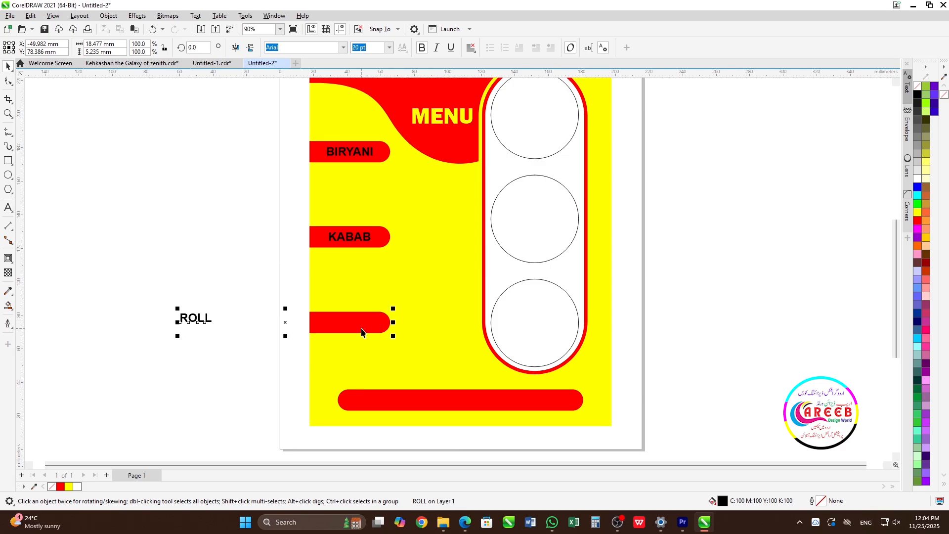
{"action": "key", "text": "c"}
{"action": "key", "text": "e"}
Step: Left-align the BIRYANI, KABAB and ROLL labels with each other and nudge them left to X 38.67 mm
{"action": "left_click_drag", "start_coordinate": [224, 117], "coordinate": [377, 338]}
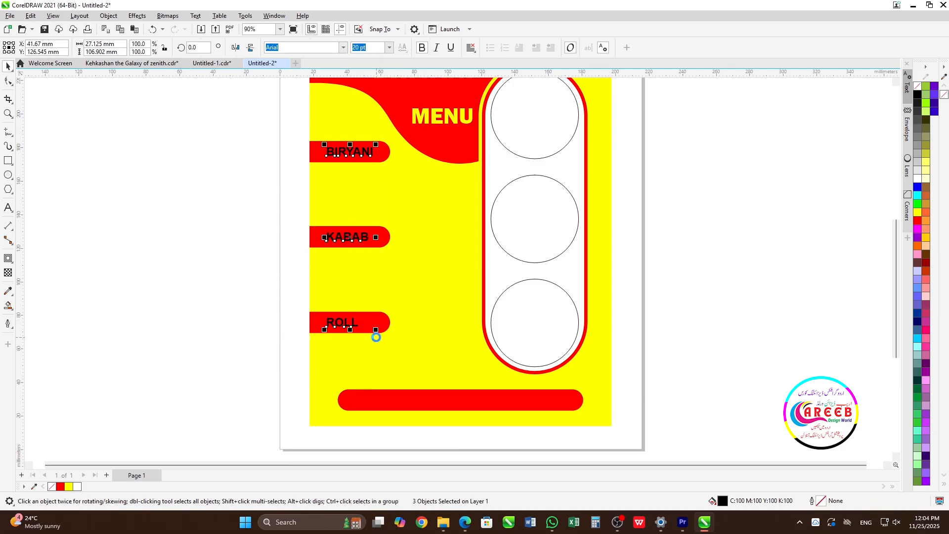
{"action": "key", "text": "Right"}
{"action": "key", "text": "Right"}
{"action": "key", "text": "Right"}
{"action": "key", "text": "Right"}
{"action": "key", "text": "Right"}
{"action": "key", "text": "Right"}
{"action": "key", "text": "Right"}
{"action": "key", "text": "Right"}
{"action": "key", "text": "Right"}
{"action": "key", "text": "Right"}
{"action": "key", "text": "Right"}
{"action": "key", "text": "Right"}
{"action": "key", "text": "Right"}
{"action": "key", "text": "Right"}
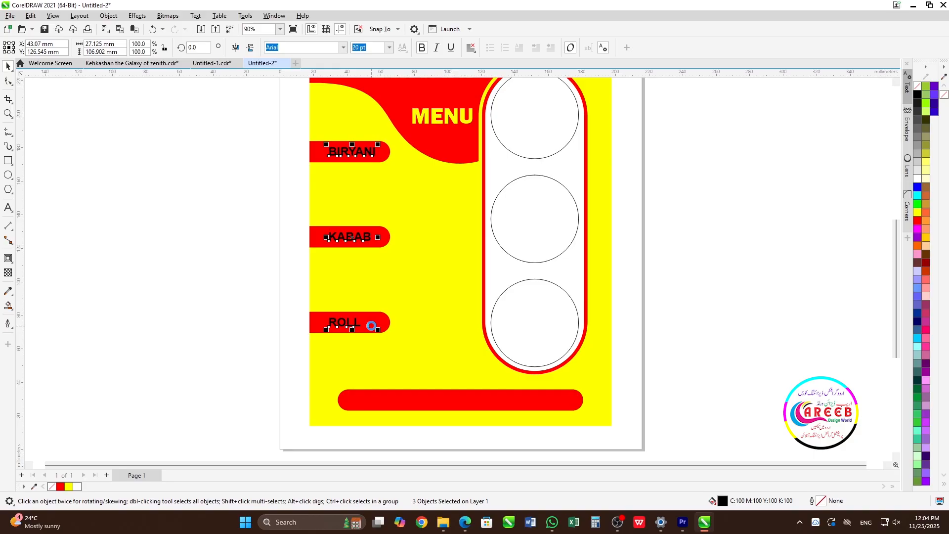
{"action": "key", "text": "Left"}
{"action": "key", "text": "Left"}
{"action": "key", "text": "Left"}
{"action": "key", "text": "Left"}
{"action": "key", "text": "Left"}
{"action": "key", "text": "Left"}
{"action": "key", "text": "Left"}
{"action": "key", "text": "Left"}
{"action": "key", "text": "Left"}
{"action": "key", "text": "Left"}
{"action": "key", "text": "Left"}
{"action": "key", "text": "Left"}
{"action": "key", "text": "Left"}
{"action": "key", "text": "Left"}
{"action": "key", "text": "Left"}
{"action": "key", "text": "Left"}
{"action": "key", "text": "Left"}
{"action": "key", "text": "Left"}
{"action": "key", "text": "Left"}
{"action": "key", "text": "Left"}
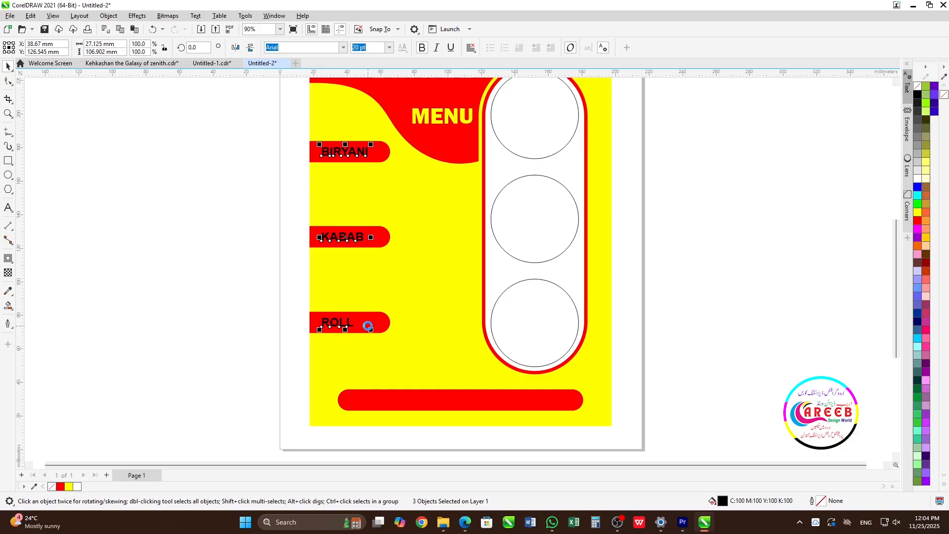
Step: Align the left edges of the three side bar labels with the left edge of the heading
{"action": "scroll", "coordinate": [290, 230], "scroll_direction": "down", "scroll_amount": 2}
{"action": "left_click", "coordinate": [312, 110], "text": "shift"}
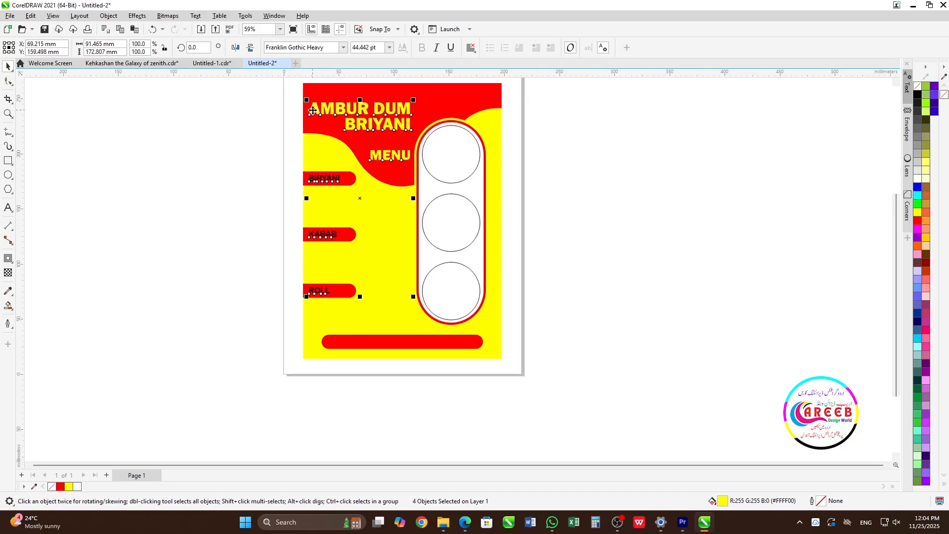
{"action": "left_click", "coordinate": [291, 171]}
{"action": "left_click_drag", "start_coordinate": [398, 214], "coordinate": [399, 215]}
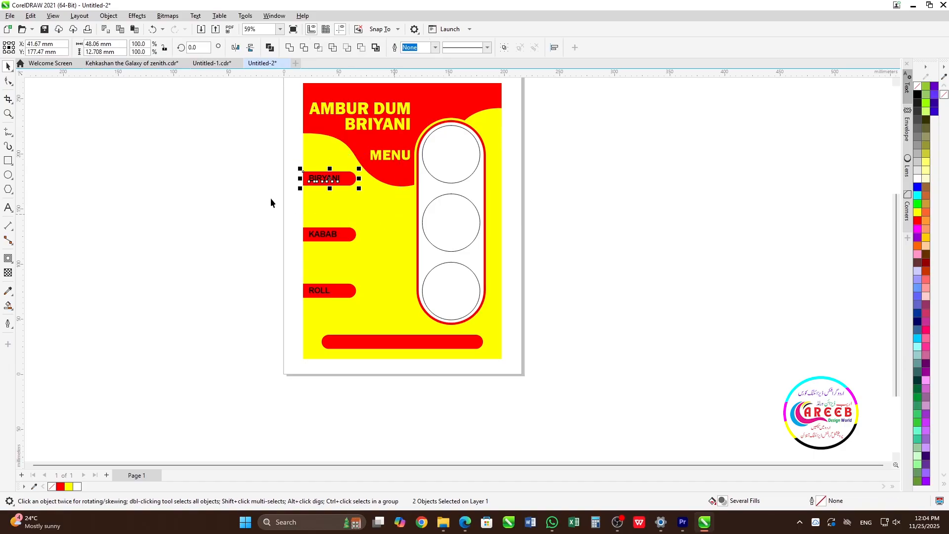
{"action": "left_click", "coordinate": [271, 200]}
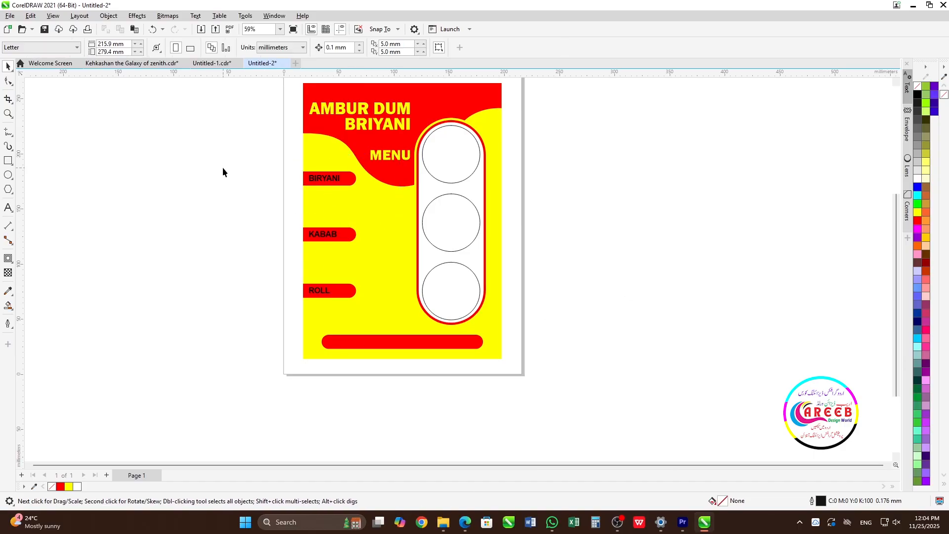
Step: Add the 12 pt Arial line FOOD ITEM..............80.00 beneath the BIRYANI bar, left-aligned with the BIRYANI label
{"action": "key", "text": "F8"}
{"action": "left_click", "coordinate": [212, 179]}
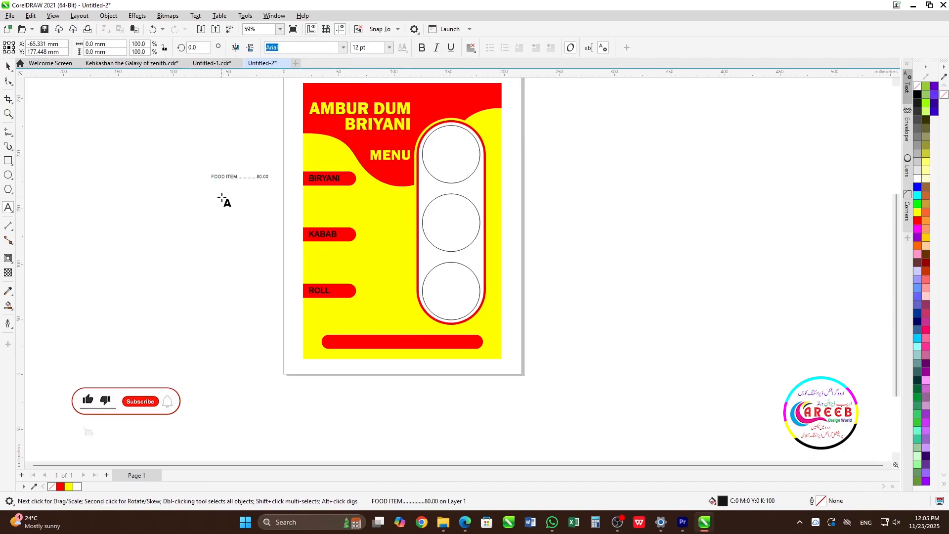
{"action": "scroll", "coordinate": [224, 200], "scroll_direction": "up", "scroll_amount": 2}
{"action": "left_click_drag", "start_coordinate": [250, 161], "coordinate": [477, 197]}
{"action": "left_click", "coordinate": [436, 164], "text": "shift"}
{"action": "key", "text": "l"}
{"action": "left_click", "coordinate": [298, 187]}
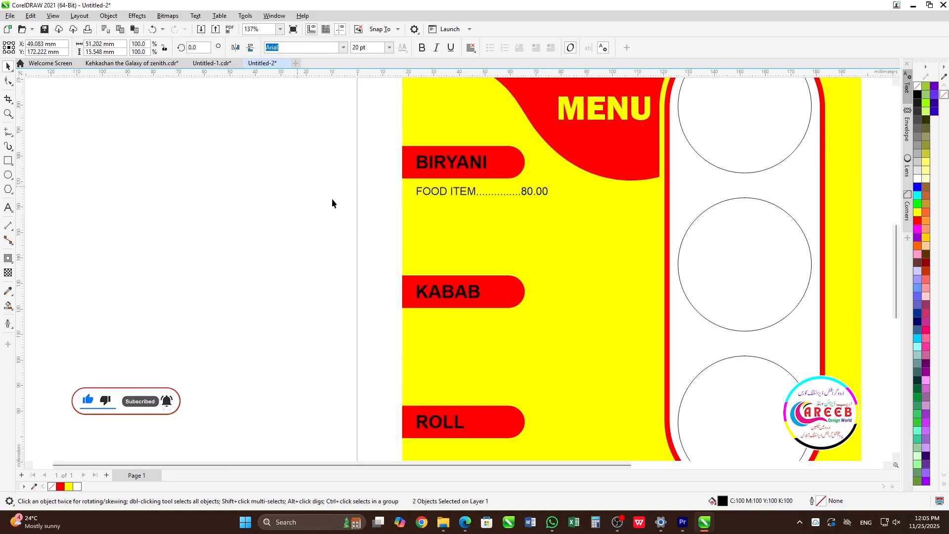
Step: Repeat the FOOD ITEM..............80.00 line within the same text object to make a six-line list under BIRYANI
{"action": "left_click", "coordinate": [468, 192]}
{"action": "key", "text": "F8"}
{"action": "key", "text": "ctrl+c"}
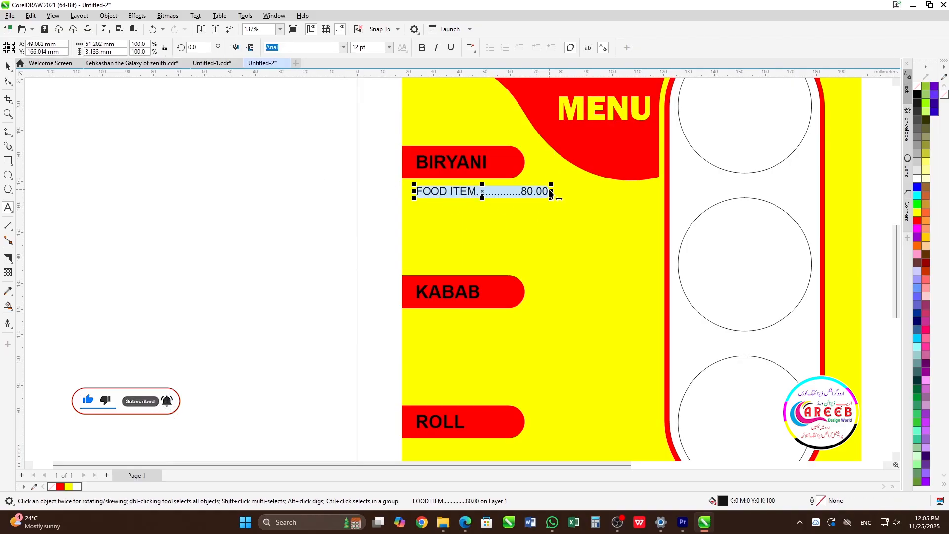
{"action": "key", "text": "Return"}
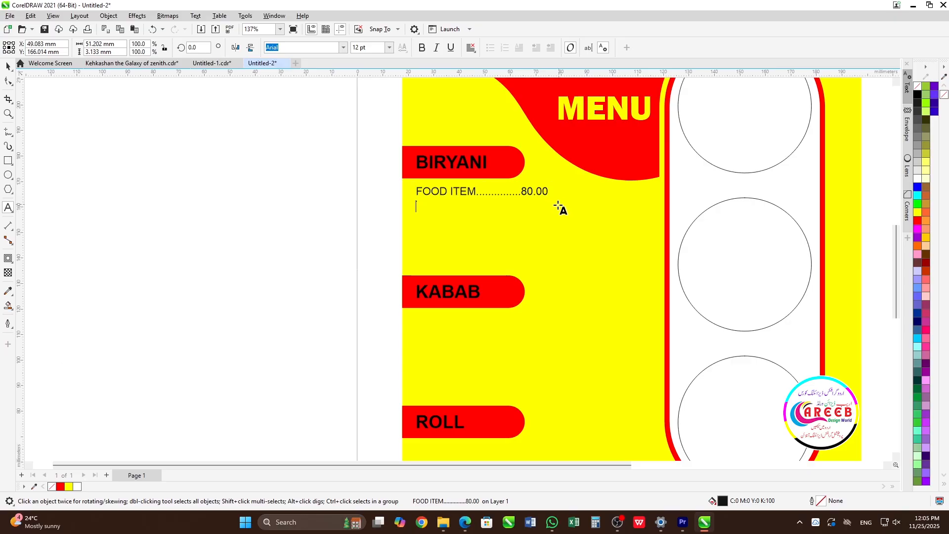
{"action": "key", "text": "ctrl+v"}
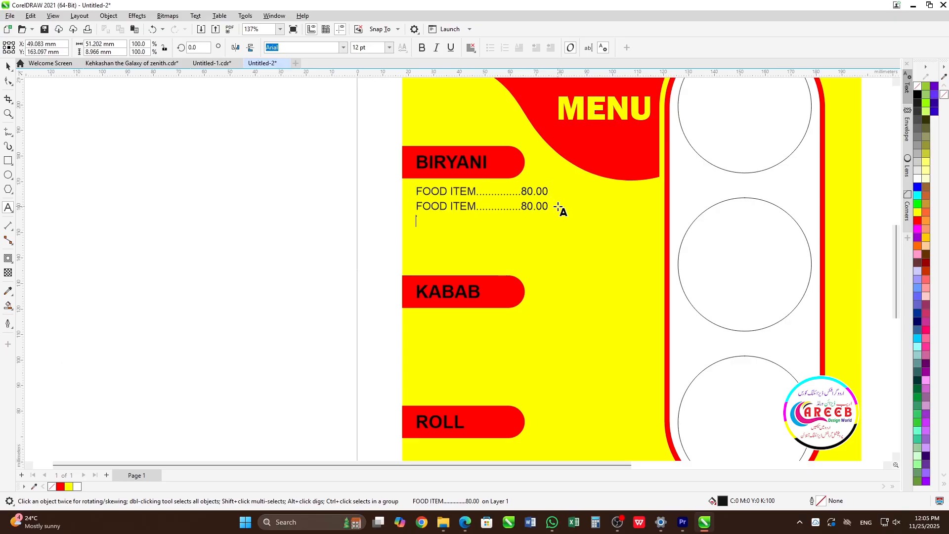
{"action": "key", "text": "ctrl+v"}
{"action": "key", "text": "ctrl+v"}
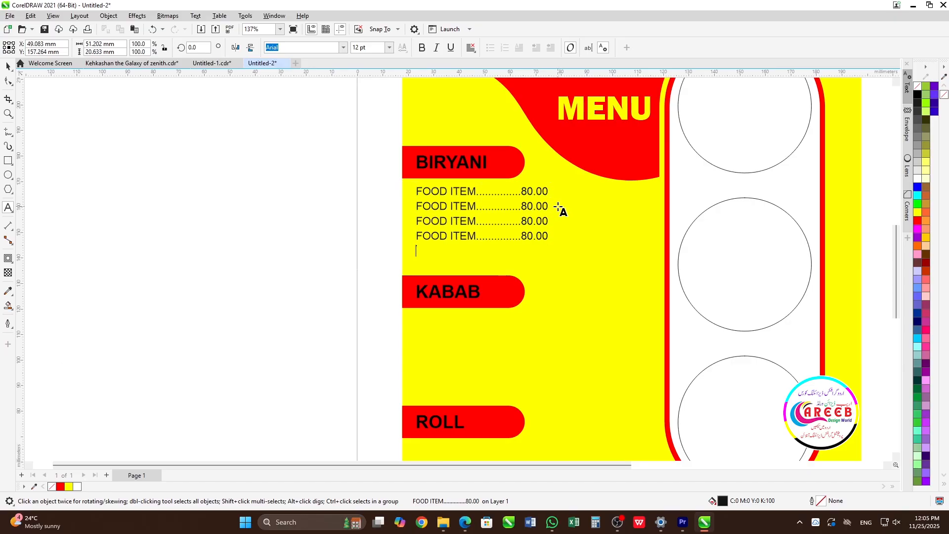
{"action": "type", "text": "FOOD ITEM..............80.00"}
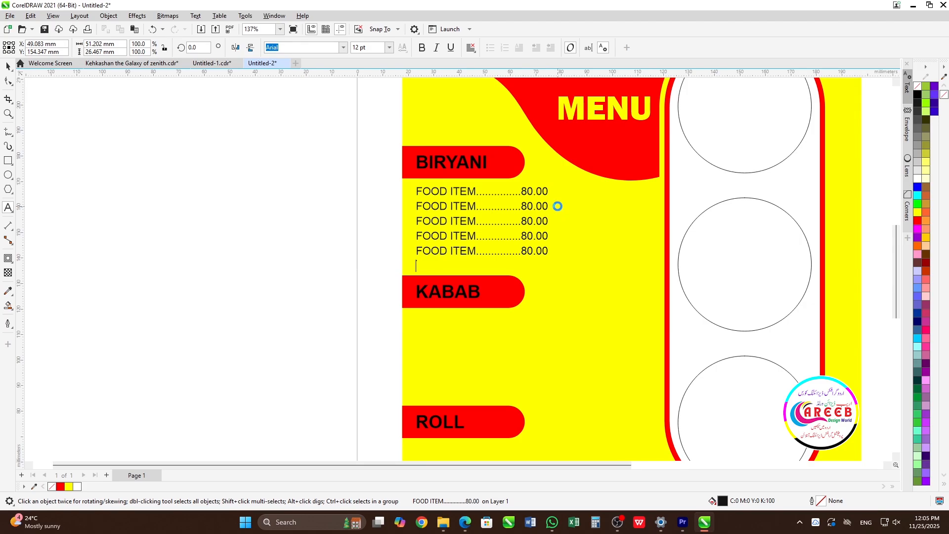
{"action": "key", "text": "ctrl+v"}
{"action": "key", "text": "ctrl+space"}
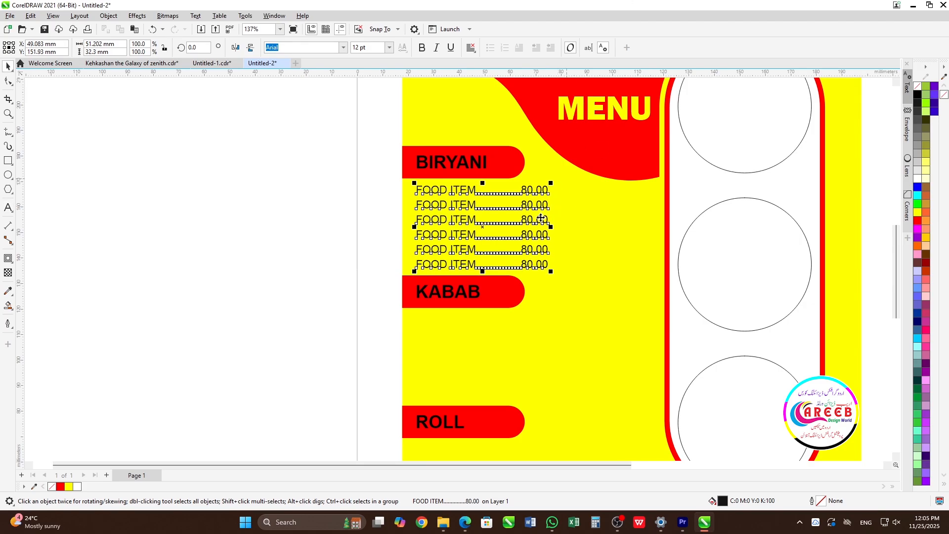
Step: Place a copy of the six-line FOOD ITEM list beneath the KABAB bar
{"action": "left_click_drag", "start_coordinate": [339, 273], "coordinate": [532, 334]}
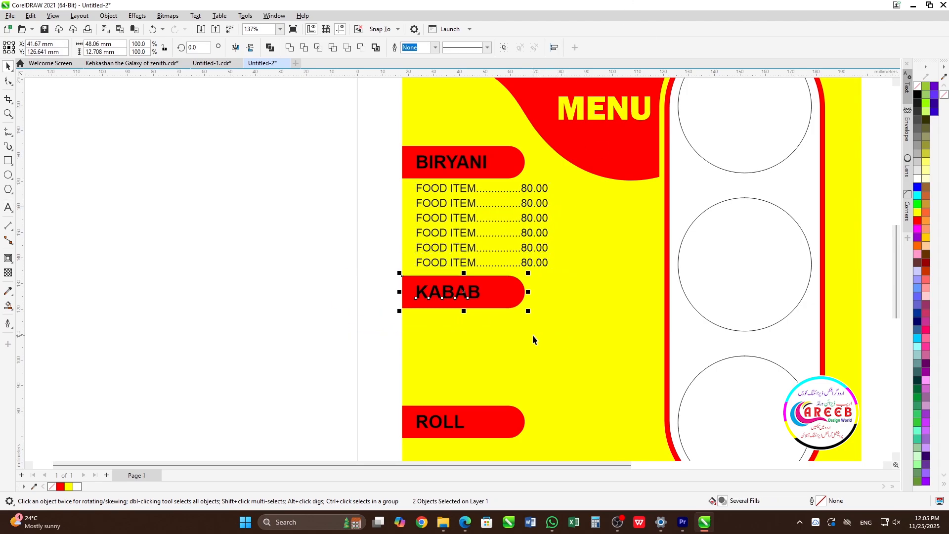
{"action": "left_click", "coordinate": [473, 264]}
{"action": "scroll", "coordinate": [474, 264], "scroll_direction": "down", "scroll_amount": 3}
{"action": "scroll", "coordinate": [472, 347], "scroll_direction": "up", "scroll_amount": 2}
{"action": "left_click_drag", "start_coordinate": [488, 159], "coordinate": [485, 259]}
{"action": "right_click", "coordinate": [486, 260]}
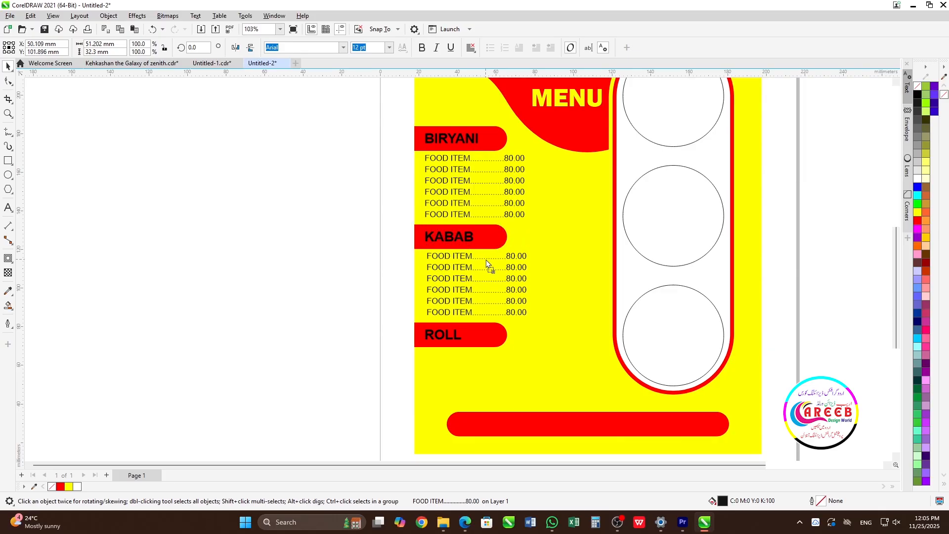
Step: Left-align the FOOD ITEM list beneath the KABAB bar with the list beneath the BIRYANI bar
{"action": "left_click", "coordinate": [470, 212], "text": "shift"}
{"action": "left_click", "coordinate": [321, 250]}
{"action": "scroll", "coordinate": [501, 348], "scroll_direction": "down", "scroll_amount": 3}
{"action": "scroll", "coordinate": [491, 351], "scroll_direction": "up", "scroll_amount": 5}
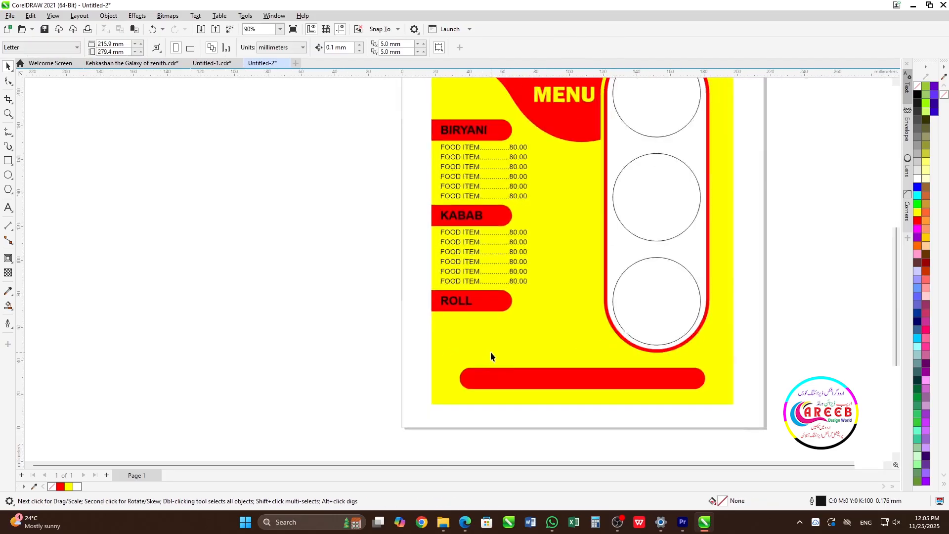
Step: Place a copy of the KABAB bar's six-line list beneath the ROLL bar, left-aligned with the KABAB list
{"action": "left_click", "coordinate": [474, 176]}
{"action": "left_click_drag", "start_coordinate": [474, 176], "coordinate": [476, 305]}
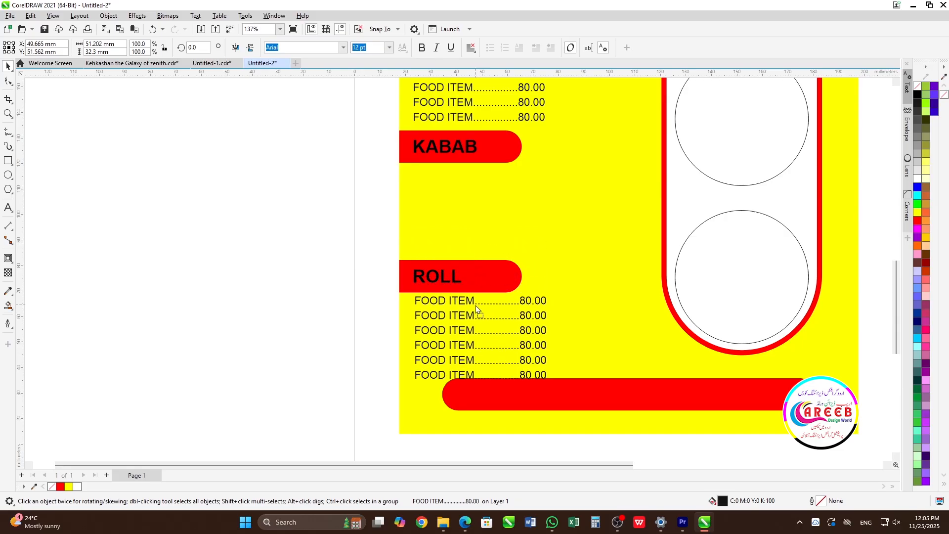
{"action": "right_click", "coordinate": [475, 305]}
{"action": "left_click", "coordinate": [462, 233], "text": "shift"}
{"action": "key", "text": "l"}
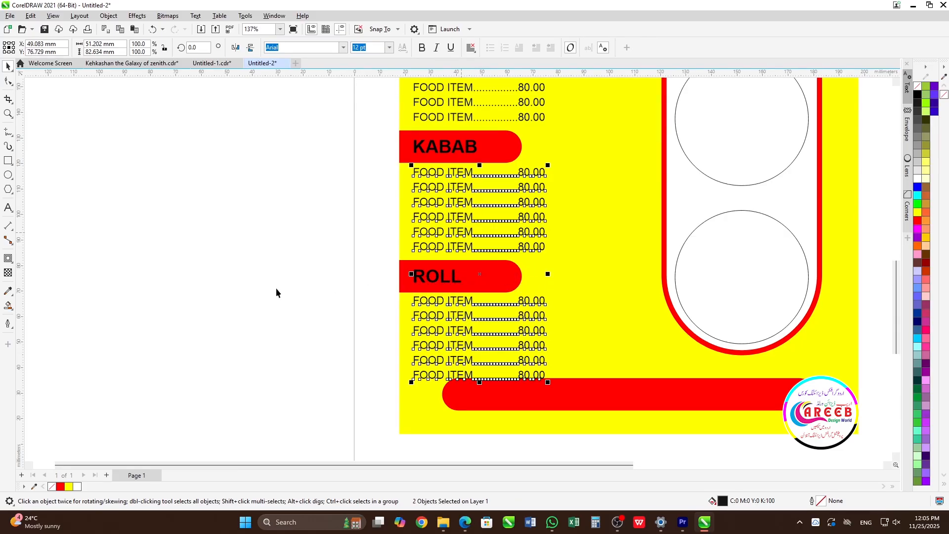
{"action": "left_click", "coordinate": [276, 289]}
Step: Delete the last two FOOD ITEM lines from the list beneath the ROLL bar, leaving four lines
{"action": "left_click", "coordinate": [461, 318]}
{"action": "double_click", "coordinate": [547, 376]}
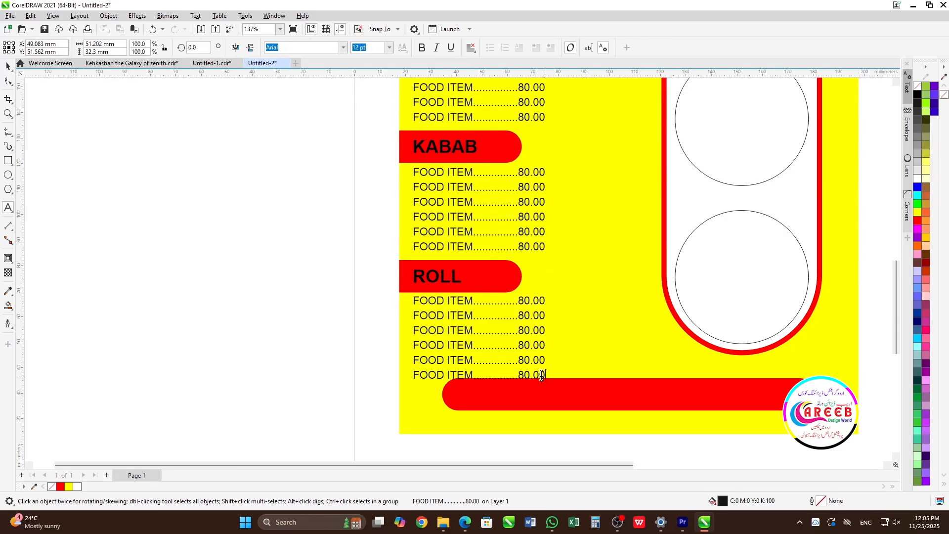
{"action": "left_click_drag", "start_coordinate": [547, 375], "coordinate": [401, 353]}
{"action": "key", "text": "Delete"}
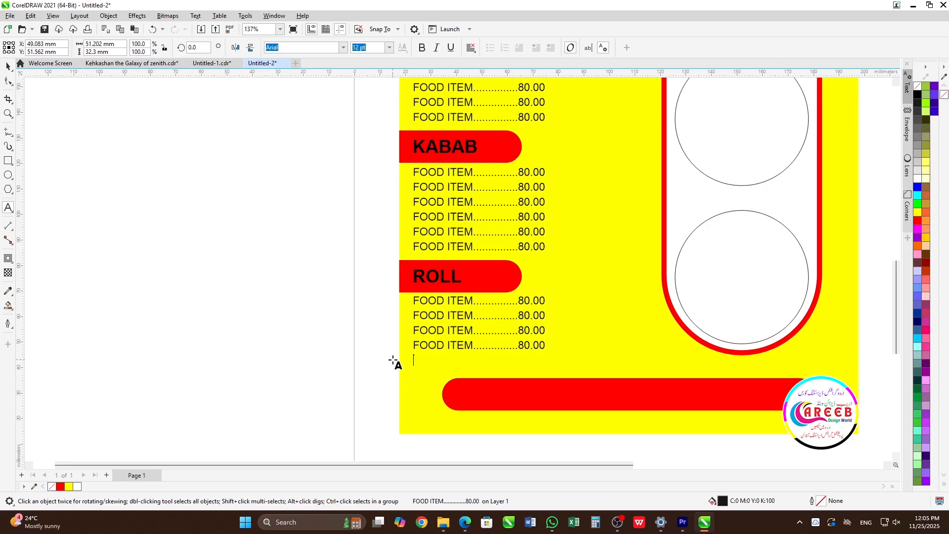
{"action": "key", "text": "Escape"}
Step: Move the long red rounded bar near the flyer's lower edge up slightly
{"action": "scroll", "coordinate": [520, 377], "scroll_direction": "down", "scroll_amount": 2}
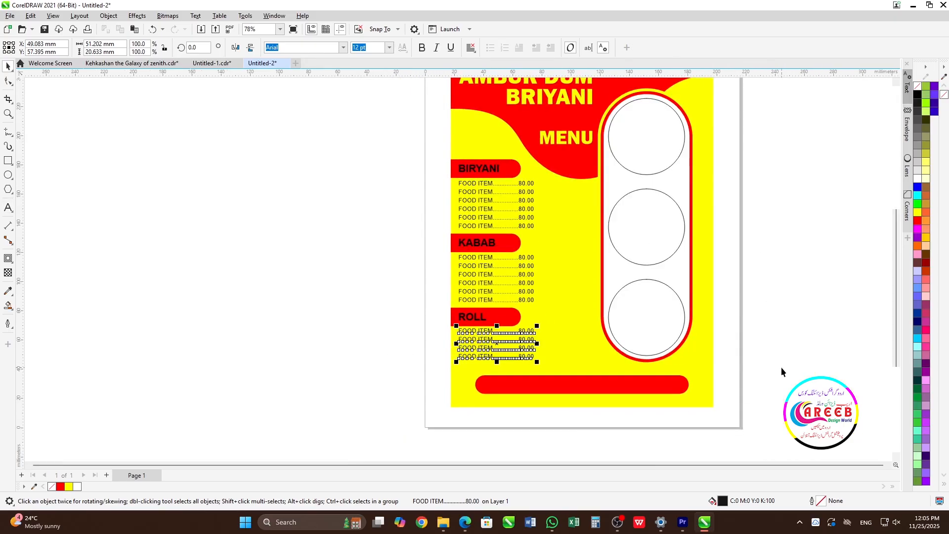
{"action": "left_click_drag", "start_coordinate": [781, 366], "coordinate": [444, 399]}
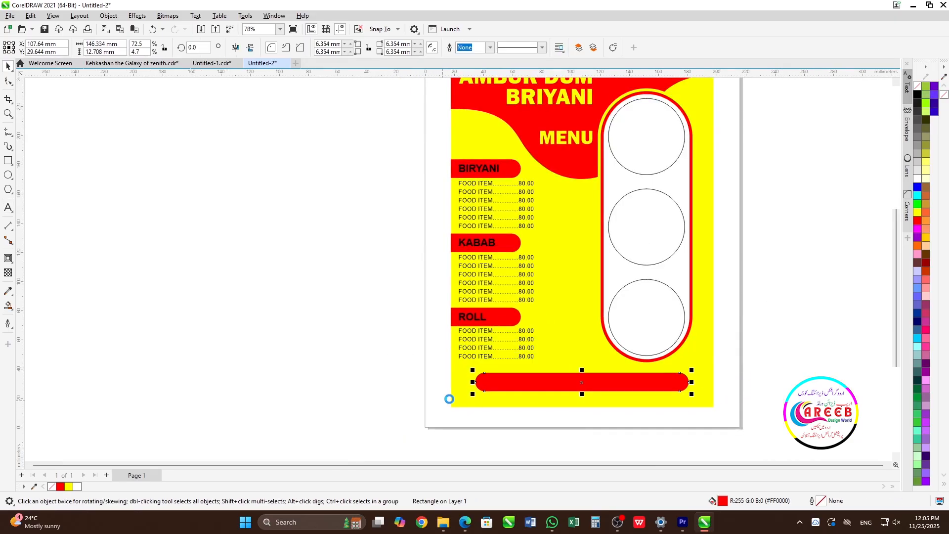
{"action": "left_click", "coordinate": [776, 275]}
Step: Paste the WhatsApp icon, about 10 mm wide, near the start of the long red bar and centre it vertically on the bar
{"action": "scroll", "coordinate": [588, 275], "scroll_direction": "down", "scroll_amount": 2}
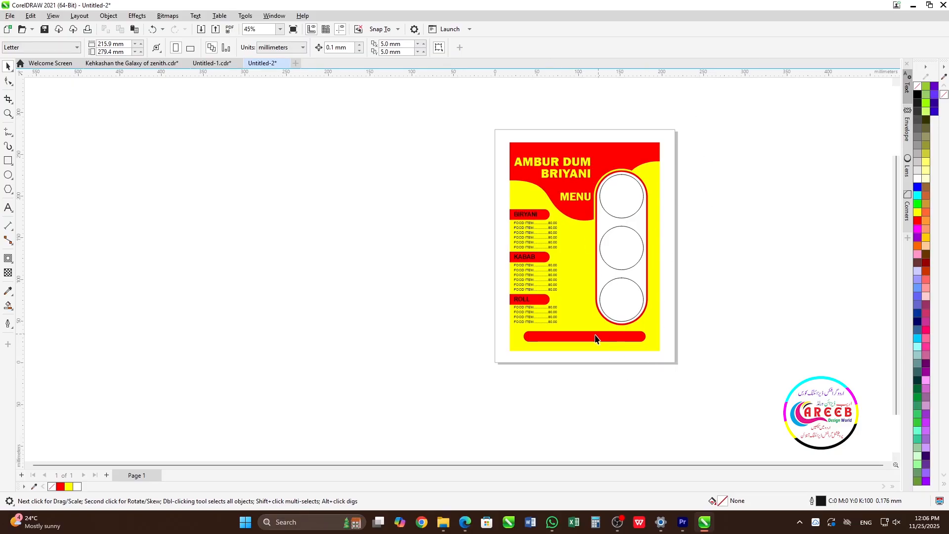
{"action": "key", "text": "ctrl+v"}
{"action": "scroll", "coordinate": [554, 346], "scroll_direction": "up", "scroll_amount": 7}
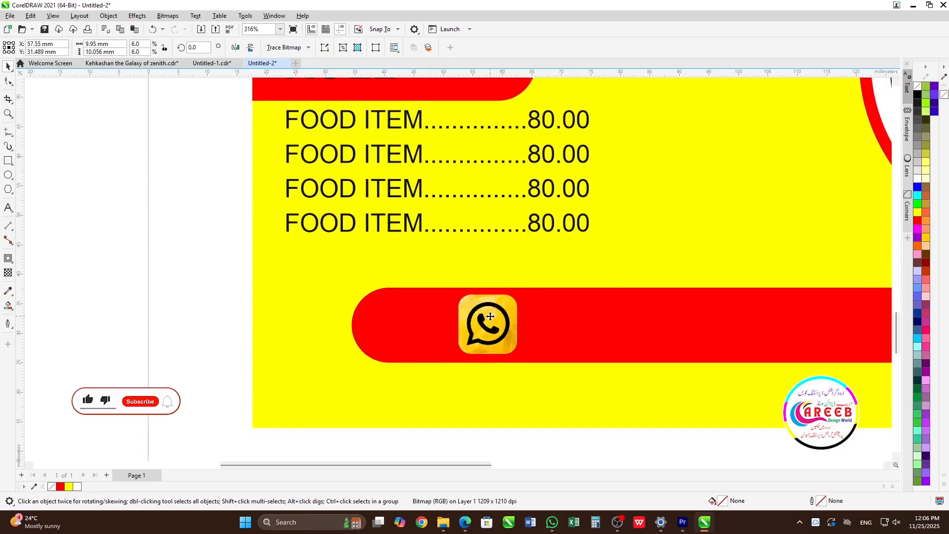
{"action": "scroll", "coordinate": [509, 334], "scroll_direction": "down", "scroll_amount": 2}
{"action": "left_click", "coordinate": [508, 328], "text": "shift"}
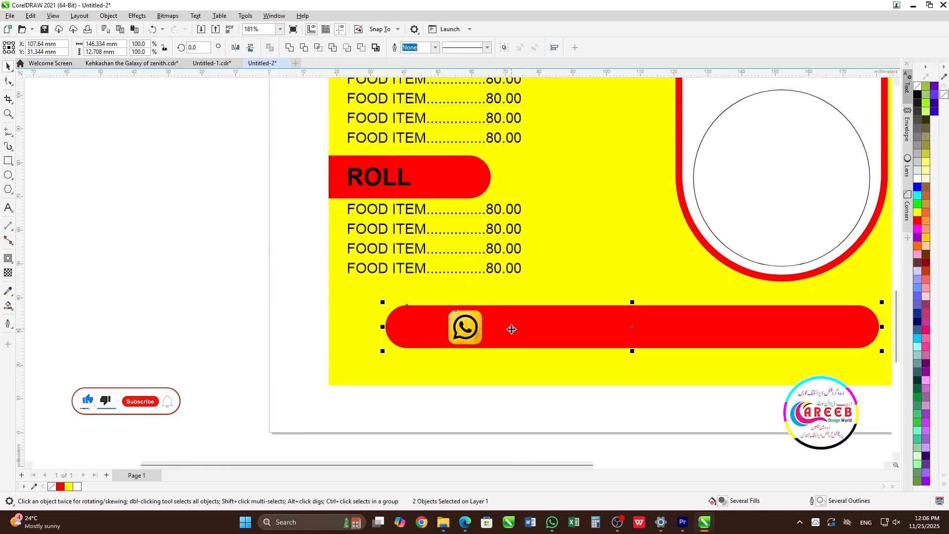
{"action": "left_click", "coordinate": [191, 314]}
Step: Copy one FOOD ITEM line from the ROLL list onto the long red bar beside the WhatsApp icon, vertically centred on the bar
{"action": "scroll", "coordinate": [499, 279], "scroll_direction": "down", "scroll_amount": 2}
{"action": "double_click", "coordinate": [492, 275]}
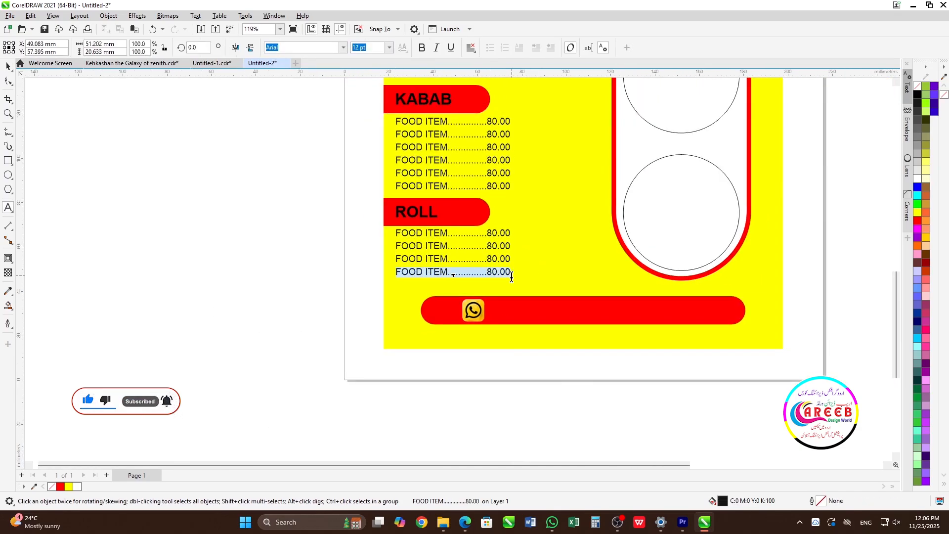
{"action": "left_click", "coordinate": [510, 385]}
{"action": "key", "text": "ctrl+v"}
{"action": "key", "text": "ctrl+space"}
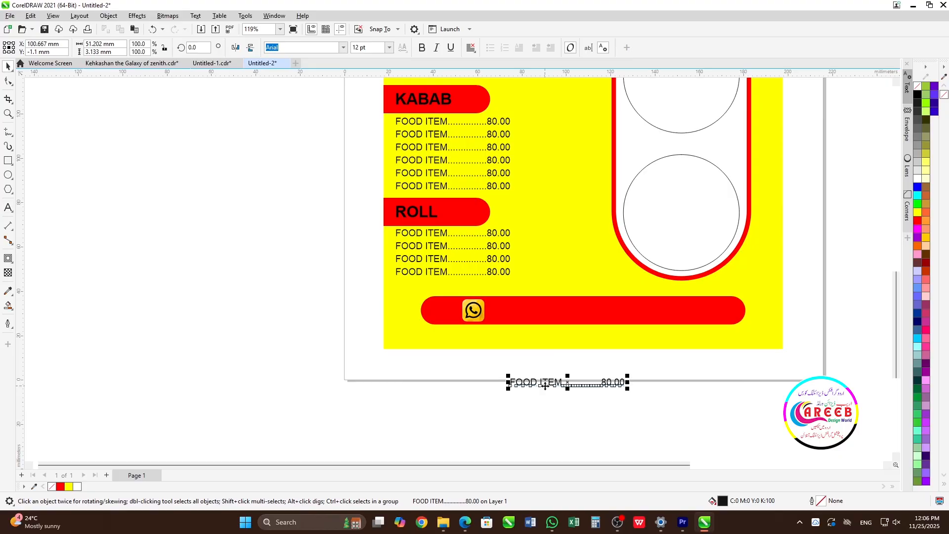
{"action": "left_click_drag", "start_coordinate": [546, 388], "coordinate": [536, 315]}
{"action": "left_click", "coordinate": [630, 316], "text": "shift"}
{"action": "key", "text": "e"}
{"action": "key", "text": "Escape"}
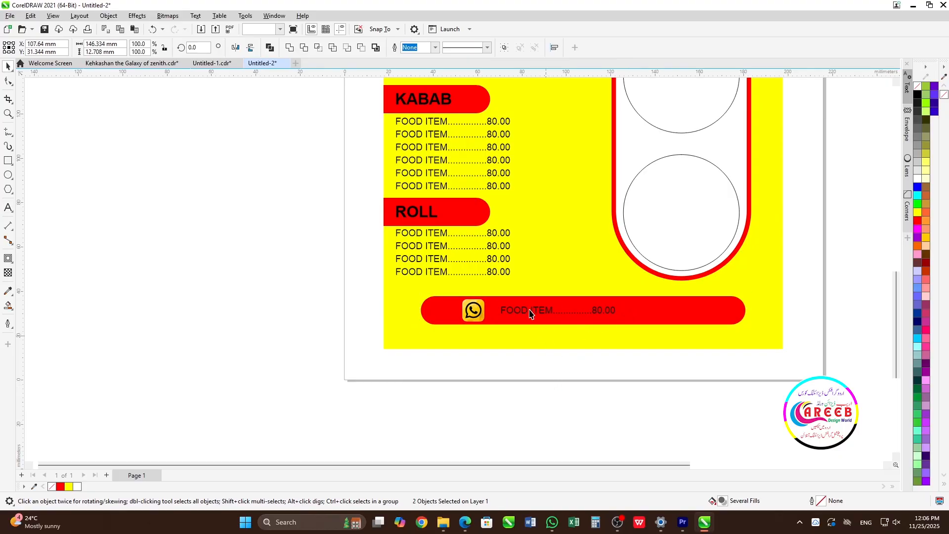
Step: Make the copied line on the red bar bold and replace its text with two contact phone numbers separated by a slash
{"action": "left_click", "coordinate": [536, 309]}
{"action": "left_click", "coordinate": [535, 311]}
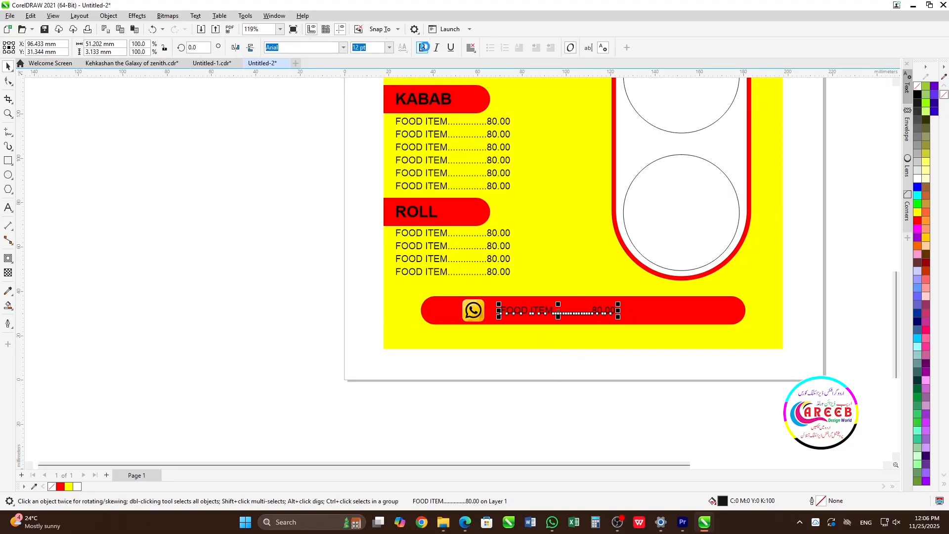
{"action": "double_click", "coordinate": [550, 311]}
{"action": "key", "text": "ctrl+a"}
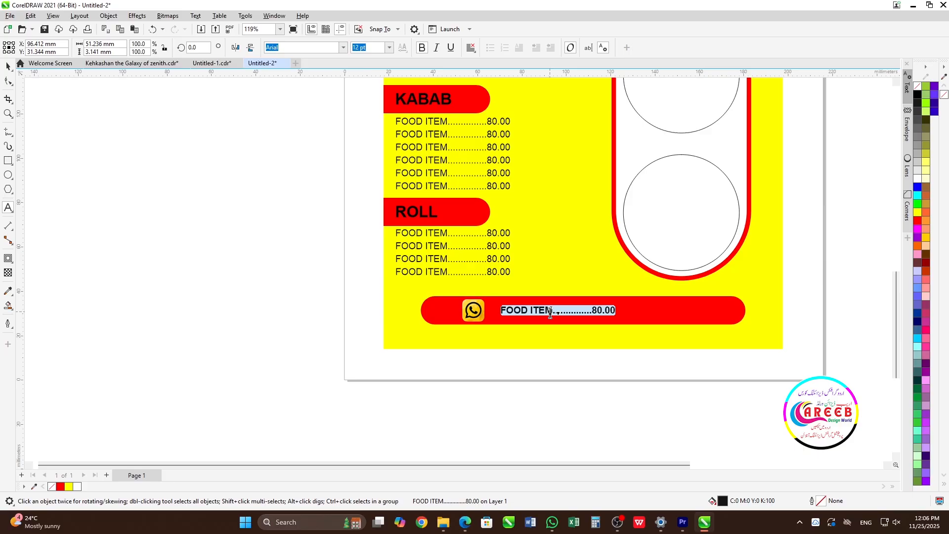
{"action": "type", "text": "+91 9000000000 / +91"}
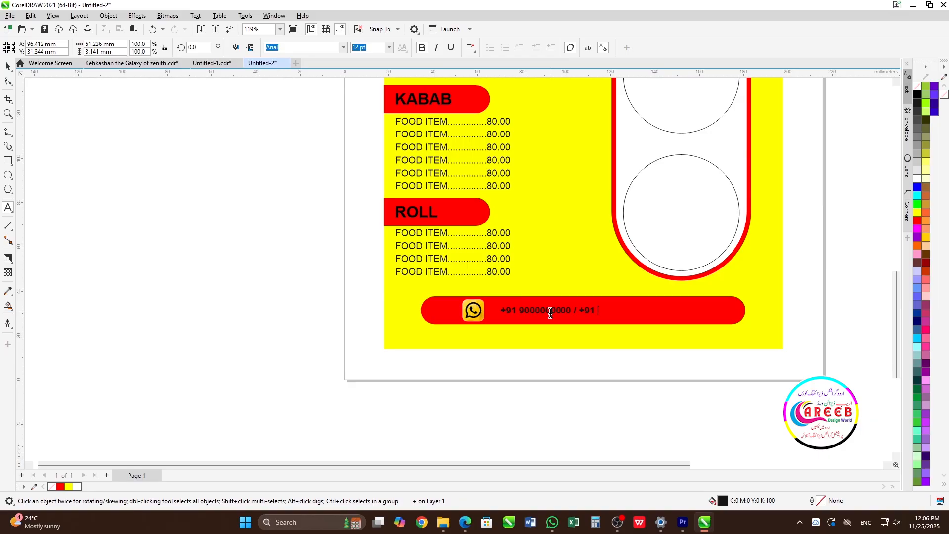
{"action": "type", "text": "000000000000000"}
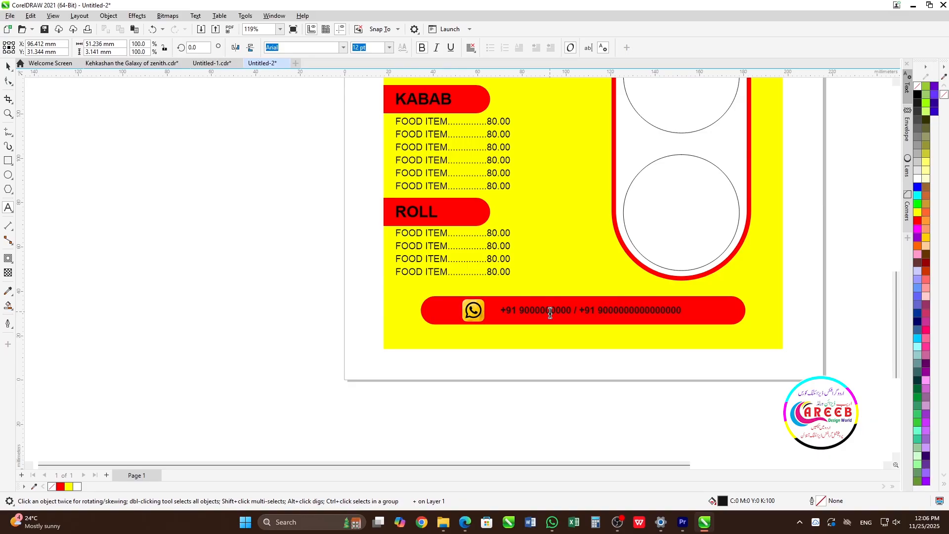
Step: Correct the second phone number's length by removing its surplus zeros and adding one zero back
{"action": "key", "text": "BackSpace"}
{"action": "key", "text": "BackSpace"}
{"action": "key", "text": "BackSpace"}
{"action": "key", "text": "BackSpace"}
{"action": "key", "text": "BackSpace"}
{"action": "key", "text": "BackSpace"}
{"action": "key", "text": "BackSpace"}
{"action": "key", "text": "BackSpace"}
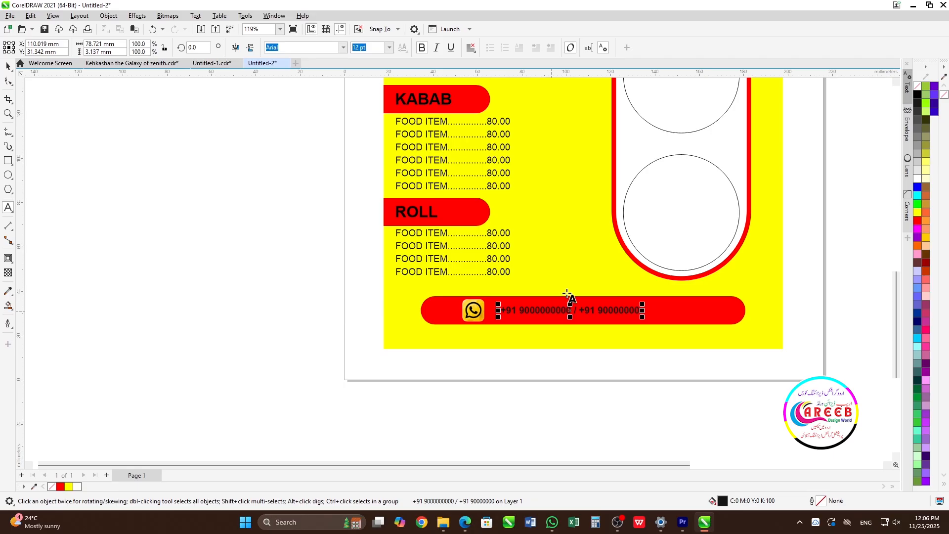
{"action": "scroll", "coordinate": [629, 317], "scroll_direction": "up", "scroll_amount": 2}
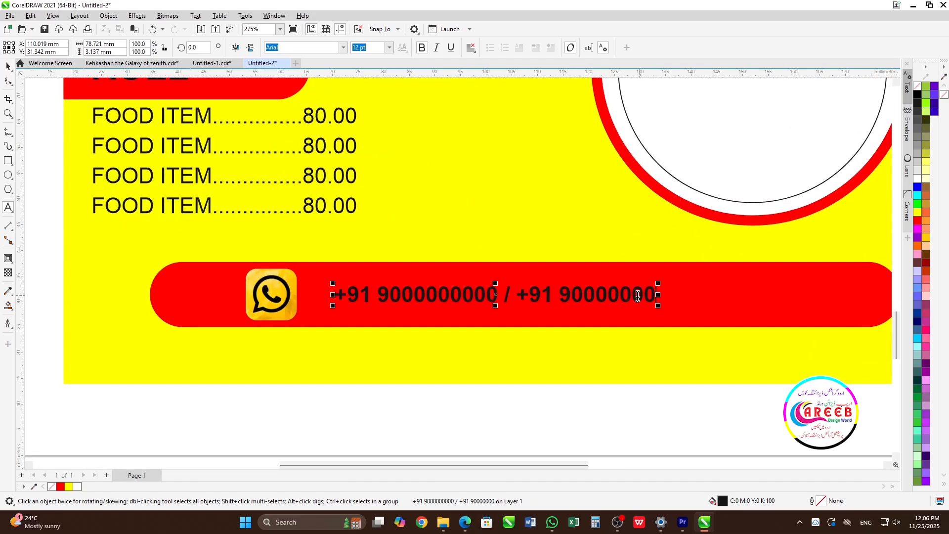
{"action": "type", "text": "0"}
{"action": "key", "text": "ctrl+space"}
Step: Enlarge the phone number line to about 84 mm wide and centre it vertically on the red bar
{"action": "scroll", "coordinate": [599, 297], "scroll_direction": "down", "scroll_amount": 1}
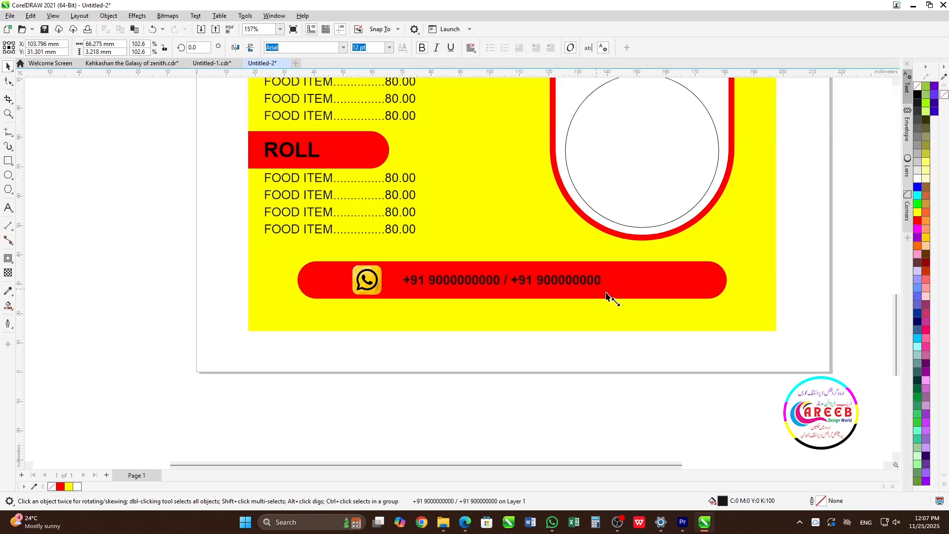
{"action": "left_click_drag", "start_coordinate": [607, 296], "coordinate": [649, 300]}
{"action": "left_click", "coordinate": [676, 285], "text": "shift"}
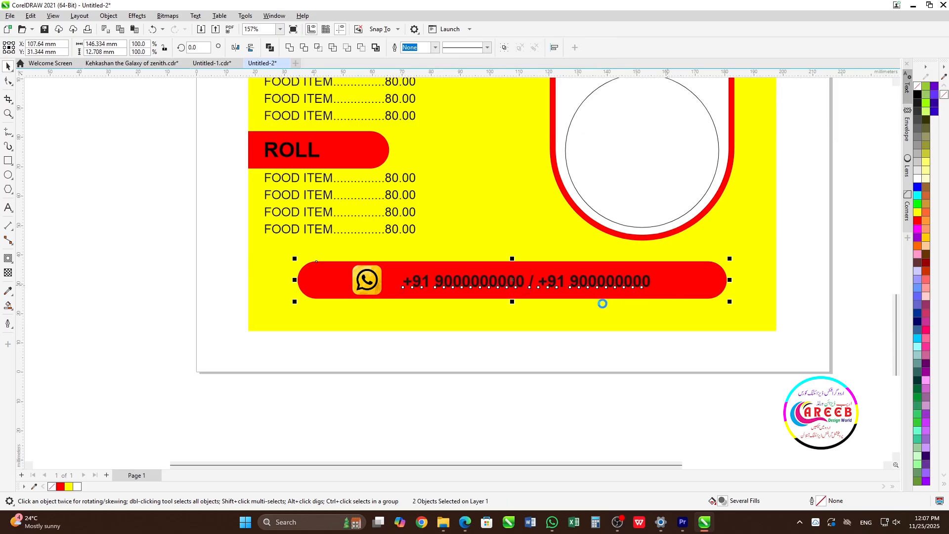
{"action": "left_click", "coordinate": [414, 382]}
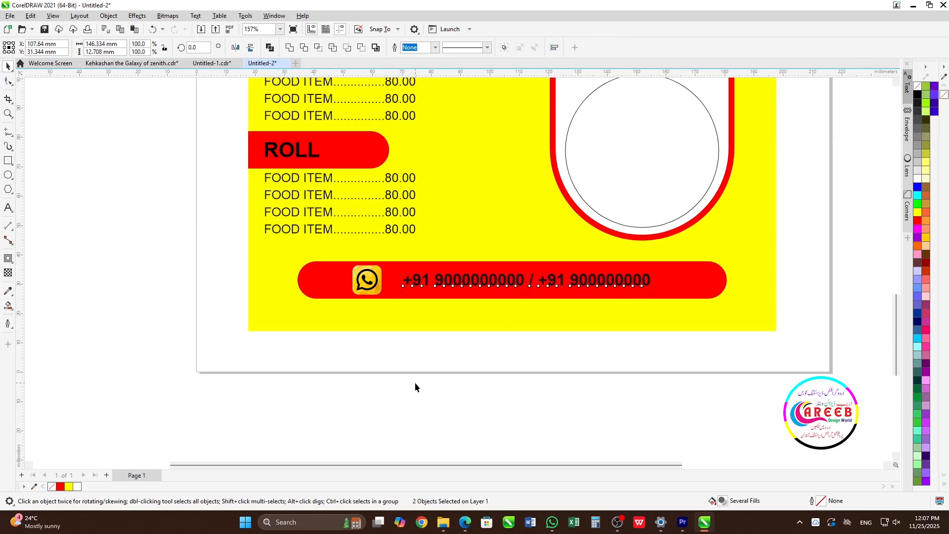
Step: Fill the phone number line with yellow
{"action": "left_click", "coordinate": [447, 286]}
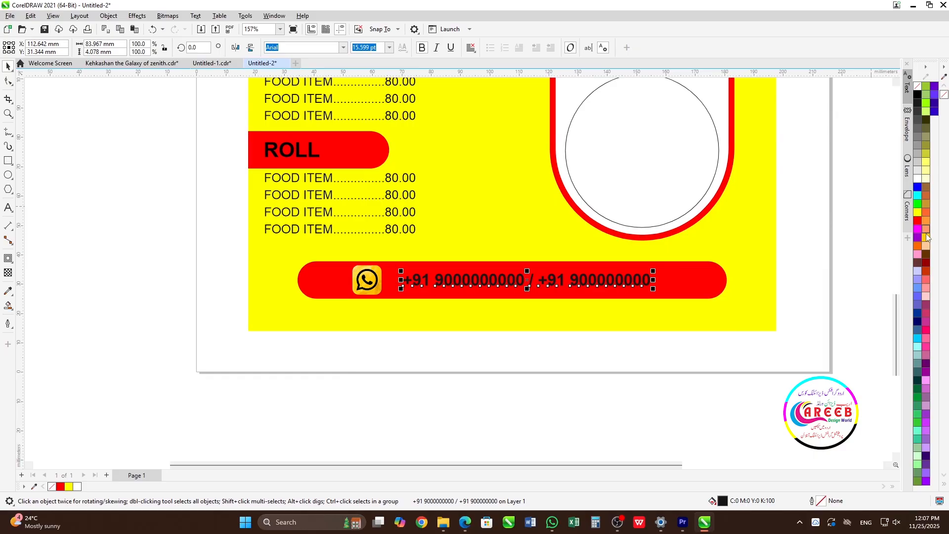
{"action": "left_click", "coordinate": [524, 380]}
{"action": "scroll", "coordinate": [470, 388], "scroll_direction": "down", "scroll_amount": 2}
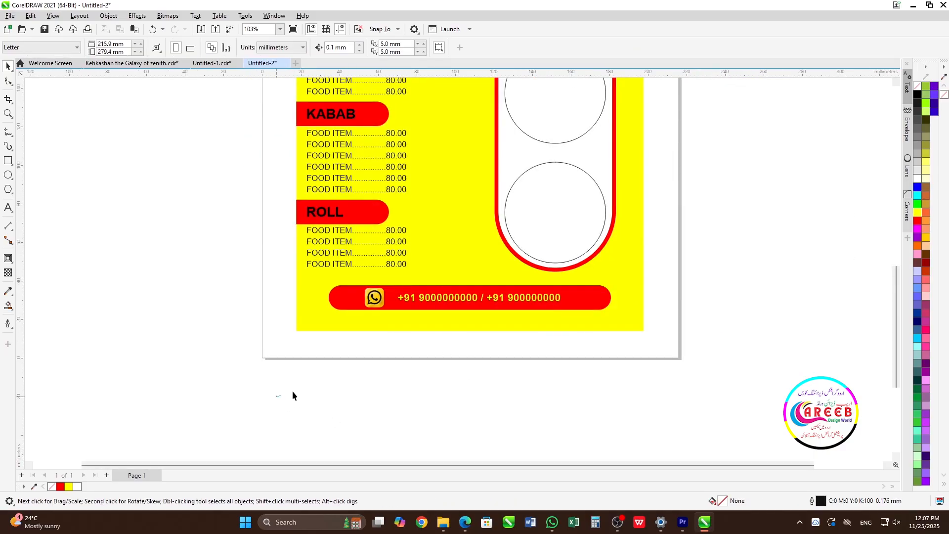
Step: Add the restaurant's address as a 12 pt Arial line beneath the long red bar, centred horizontally on the flyer
{"action": "key", "text": "F8"}
{"action": "left_click", "coordinate": [410, 365]}
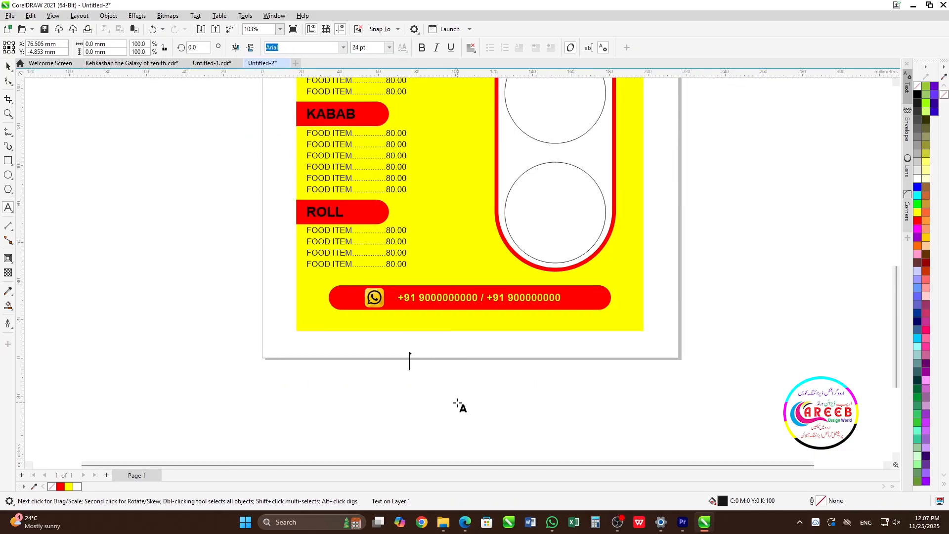
{"action": "key", "text": "ctrl+v"}
{"action": "key", "text": "ctrl+space"}
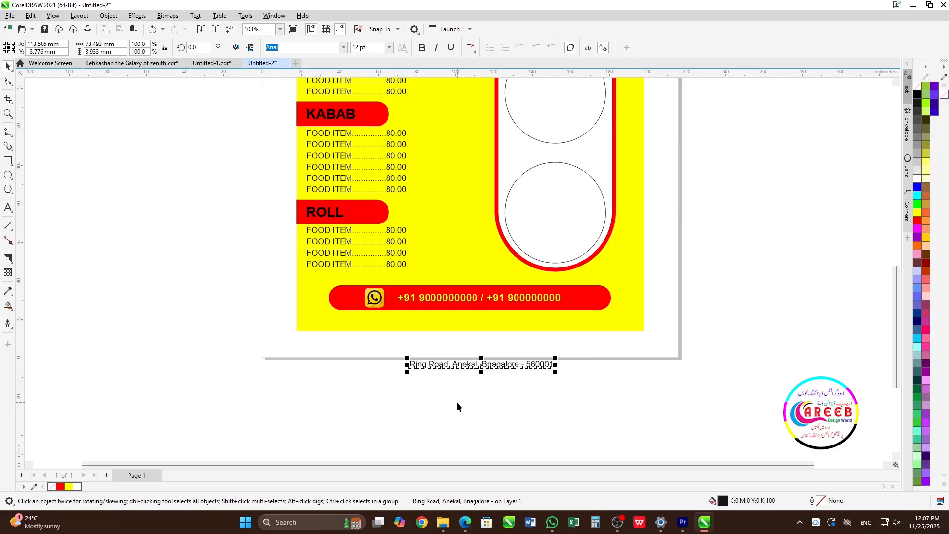
{"action": "left_click_drag", "start_coordinate": [476, 366], "coordinate": [475, 321]}
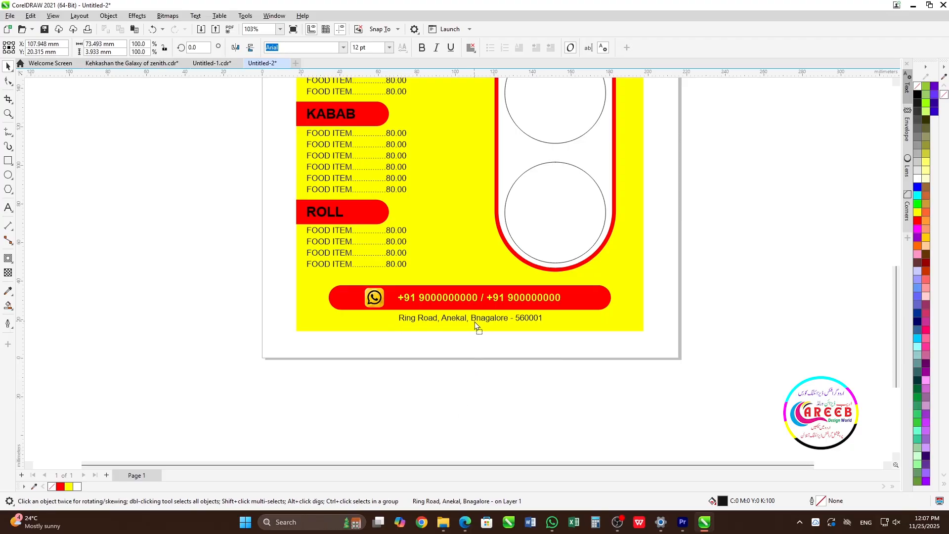
{"action": "left_click", "coordinate": [566, 326], "text": "shift"}
{"action": "key", "text": "c"}
Step: Nudge the address line 1 mm up toward the red bar
{"action": "scroll", "coordinate": [474, 324], "scroll_direction": "up", "scroll_amount": 4}
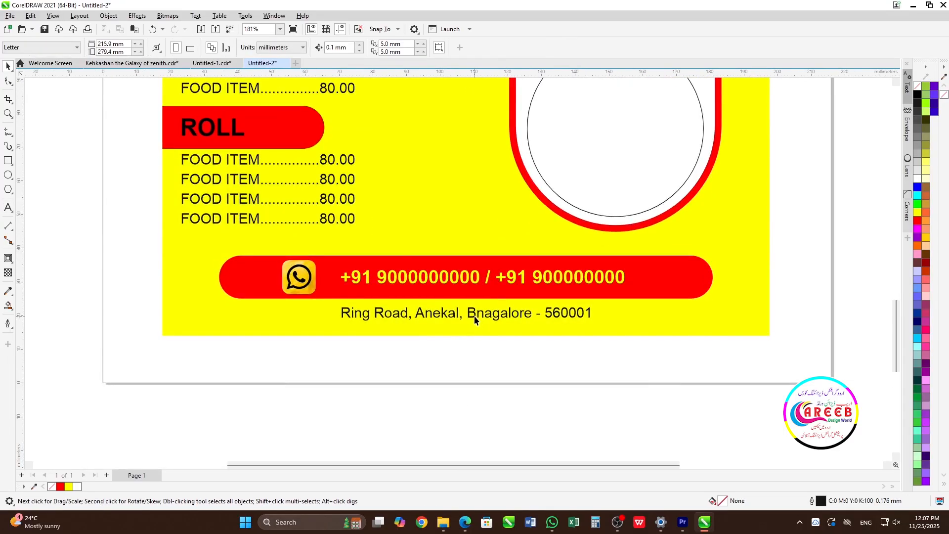
{"action": "left_click", "coordinate": [473, 314]}
{"action": "key", "text": "Up"}
{"action": "key", "text": "Up"}
{"action": "key", "text": "Up"}
{"action": "key", "text": "Up"}
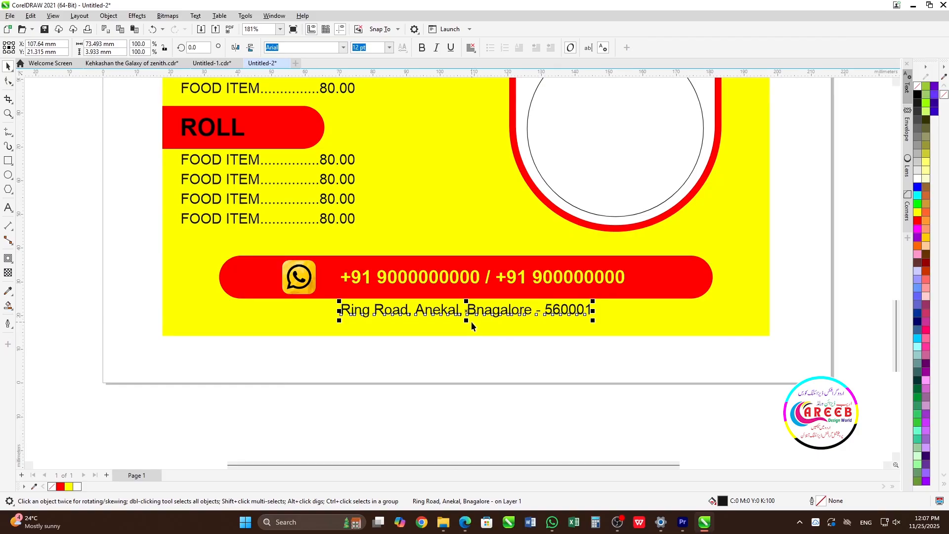
Step: Fill the BIRYANI, KABAB and ROLL labels with yellow
{"action": "scroll", "coordinate": [471, 324], "scroll_direction": "down", "scroll_amount": 5}
{"action": "left_click", "coordinate": [538, 198]}
{"action": "scroll", "coordinate": [500, 213], "scroll_direction": "up", "scroll_amount": 1}
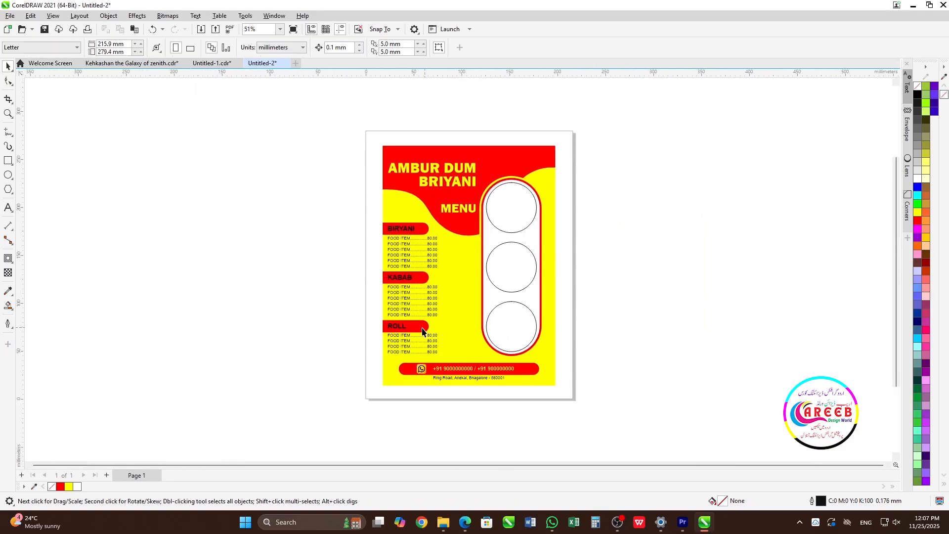
{"action": "left_click_drag", "start_coordinate": [416, 336], "coordinate": [418, 337]}
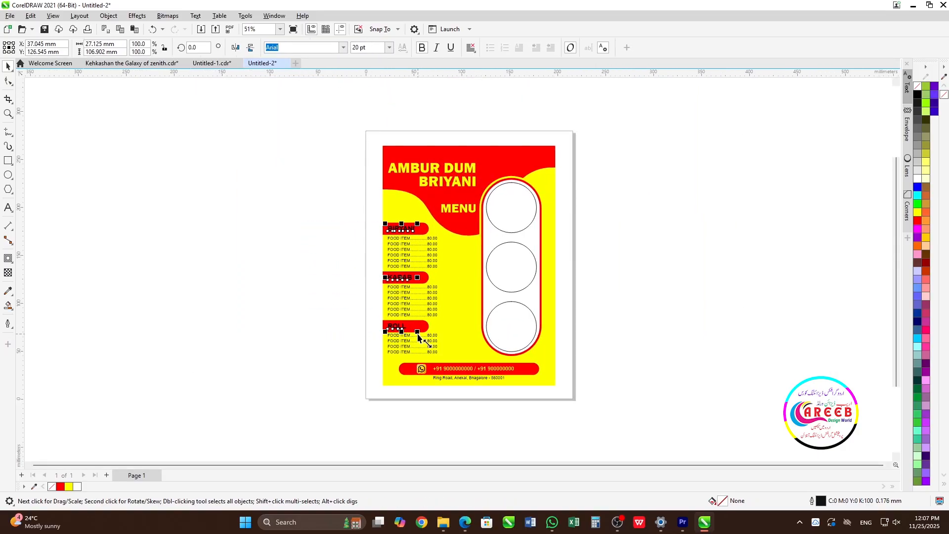
{"action": "scroll", "coordinate": [614, 196], "scroll_direction": "down", "scroll_amount": 1}
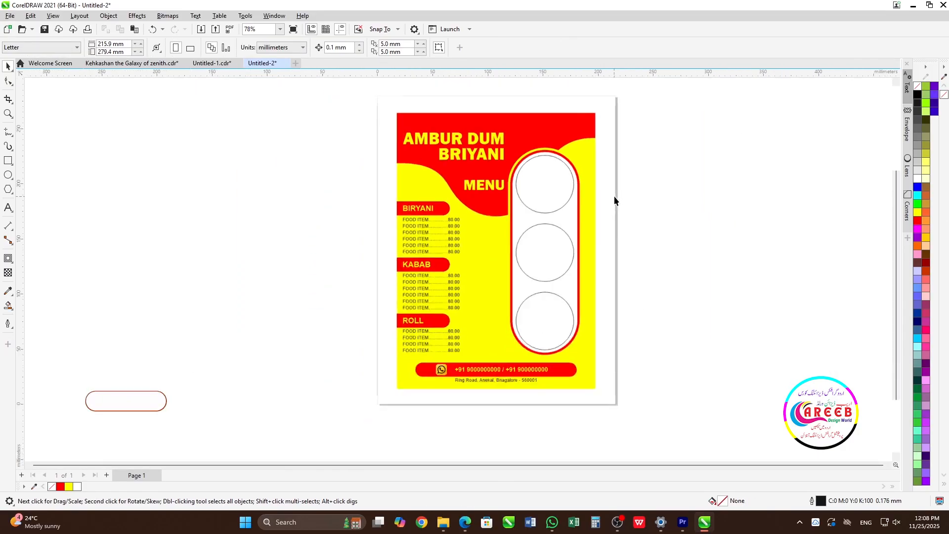
Step: Move the round restaurant logo image sideways so it sits above the flyer's heading area
{"action": "scroll", "coordinate": [310, 202], "scroll_direction": "down", "scroll_amount": 4}
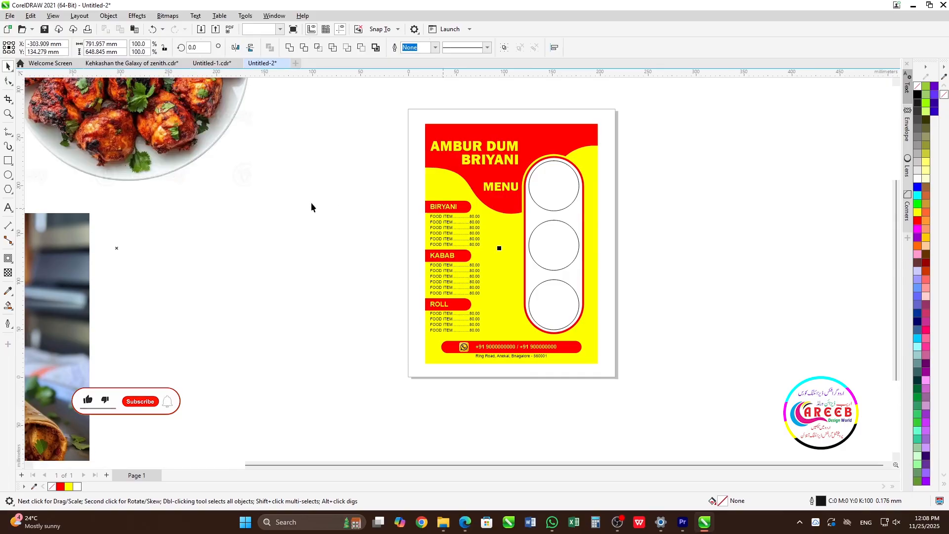
{"action": "left_click", "coordinate": [333, 158]}
{"action": "scroll", "coordinate": [317, 163], "scroll_direction": "up", "scroll_amount": 3}
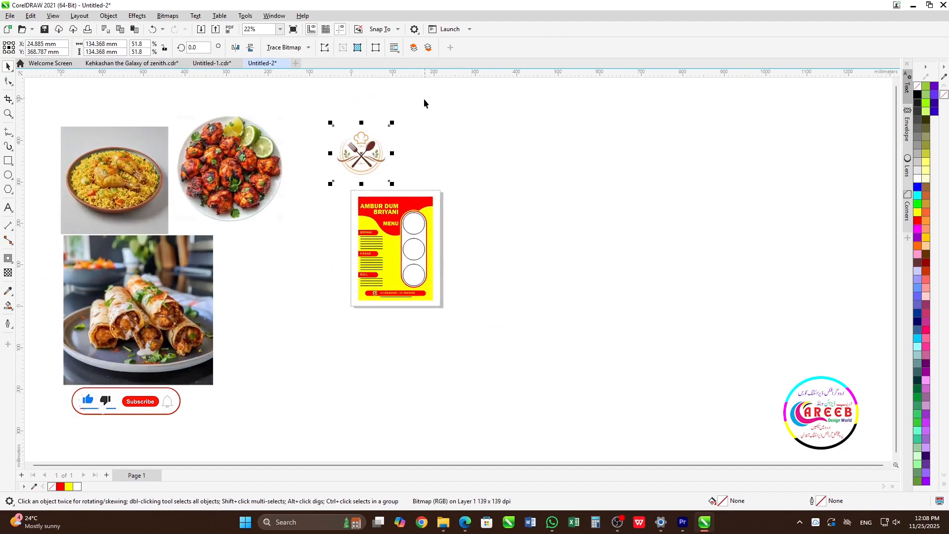
{"action": "scroll", "coordinate": [418, 182], "scroll_direction": "up", "scroll_amount": 2}
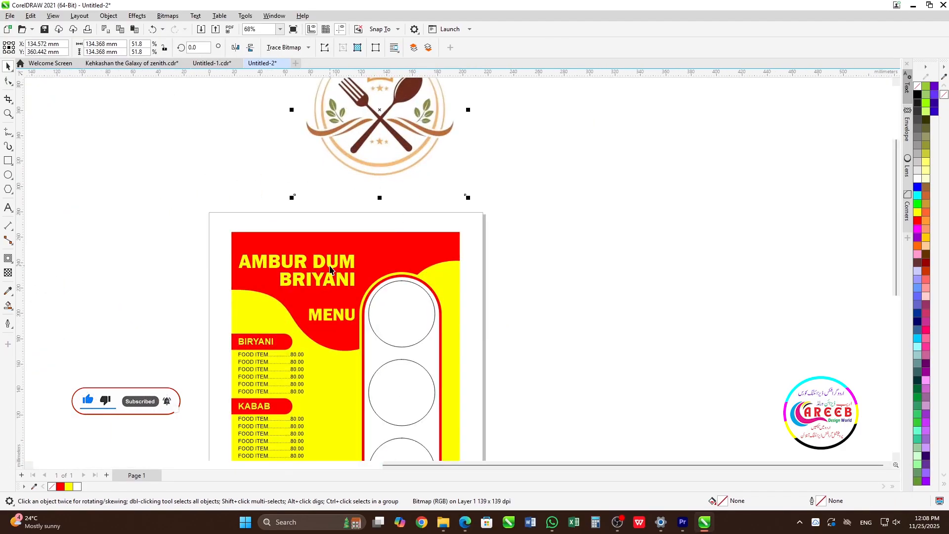
Step: Nudge the whole AMBUR DUM BRIYANI MENU heading slightly upward within the red area
{"action": "left_click", "coordinate": [331, 269]}
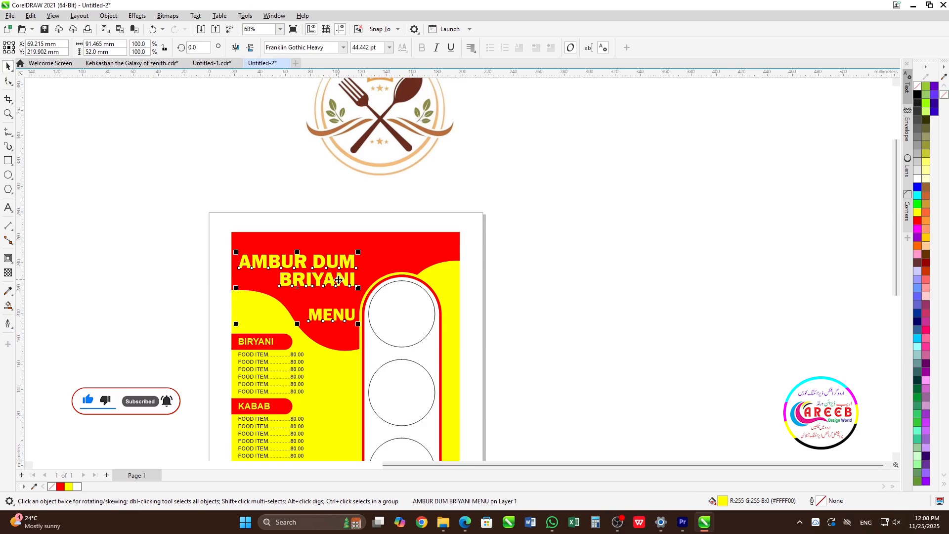
{"action": "key", "text": "Up"}
{"action": "key", "text": "Up"}
{"action": "key", "text": "Up"}
{"action": "key", "text": "Up"}
{"action": "key", "text": "Up"}
{"action": "key", "text": "Up"}
{"action": "key", "text": "Up"}
{"action": "key", "text": "Up"}
{"action": "key", "text": "Up"}
{"action": "key", "text": "Up"}
{"action": "key", "text": "Up"}
{"action": "key", "text": "Up"}
{"action": "key", "text": "Up"}
{"action": "key", "text": "Up"}
{"action": "key", "text": "Up"}
{"action": "key", "text": "Up"}
{"action": "key", "text": "Up"}
{"action": "key", "text": "Up"}
{"action": "key", "text": "Up"}
{"action": "key", "text": "Up"}
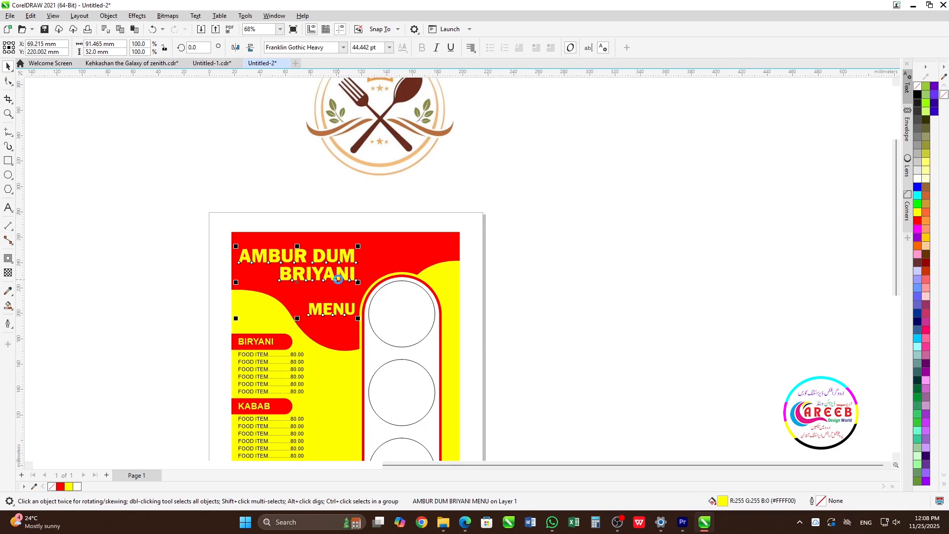
Step: Shift only the MENU line of the heading slightly downward with the Shape tool, leaving the two lines above in place
{"action": "key", "text": "F10"}
{"action": "scroll", "coordinate": [342, 314], "scroll_direction": "up", "scroll_amount": 1}
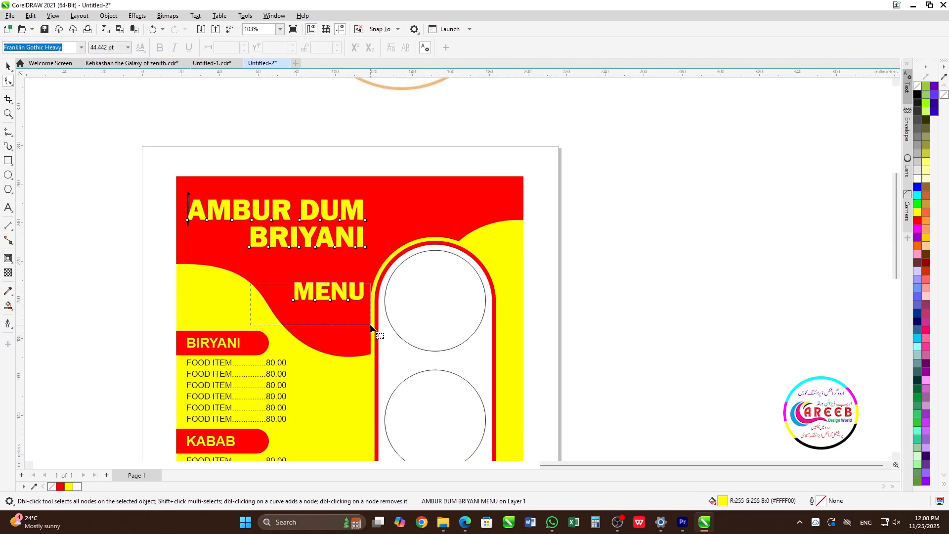
{"action": "key", "text": "Down"}
{"action": "key", "text": "Down"}
{"action": "key", "text": "Down"}
{"action": "key", "text": "Down"}
{"action": "key", "text": "Down"}
{"action": "key", "text": "Down"}
{"action": "key", "text": "Down"}
{"action": "key", "text": "Down"}
{"action": "key", "text": "Down"}
{"action": "key", "text": "Down"}
{"action": "key", "text": "Down"}
{"action": "key", "text": "Down"}
{"action": "key", "text": "Down"}
{"action": "key", "text": "Down"}
{"action": "key", "text": "Down"}
{"action": "key", "text": "Down"}
{"action": "key", "text": "Down"}
{"action": "key", "text": "Down"}
{"action": "key", "text": "Down"}
{"action": "key", "text": "Down"}
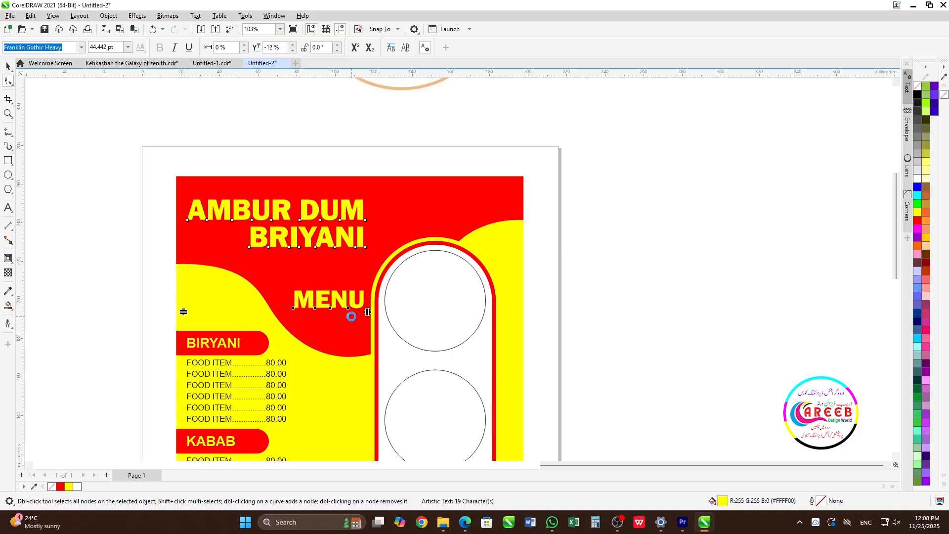
{"action": "scroll", "coordinate": [333, 277], "scroll_direction": "down", "scroll_amount": 2}
{"action": "key", "text": "space"}
{"action": "left_click", "coordinate": [579, 216]}
Step: Shrink the logo image and place it on the red header, above the column of circles
{"action": "scroll", "coordinate": [433, 214], "scroll_direction": "down", "scroll_amount": 4}
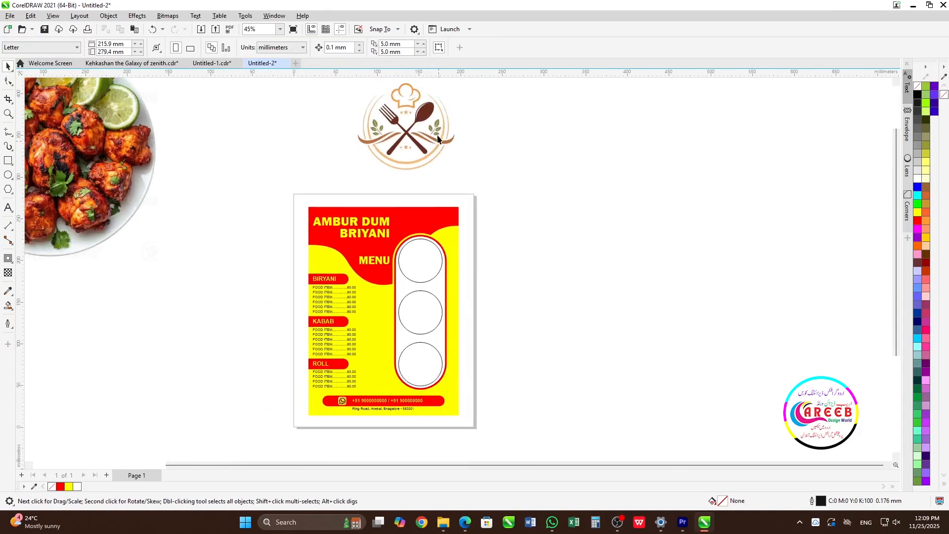
{"action": "left_click_drag", "start_coordinate": [430, 119], "coordinate": [458, 153]}
{"action": "left_click_drag", "start_coordinate": [494, 104], "coordinate": [447, 187]}
{"action": "scroll", "coordinate": [448, 188], "scroll_direction": "up", "scroll_amount": 2}
{"action": "left_click_drag", "start_coordinate": [472, 147], "coordinate": [418, 221]}
{"action": "left_click", "coordinate": [596, 198]}
Step: Draw a rectangle about 16.9 by 15.7 mm near the logo and round its corners to about 4 mm
{"action": "scroll", "coordinate": [430, 207], "scroll_direction": "up", "scroll_amount": 2}
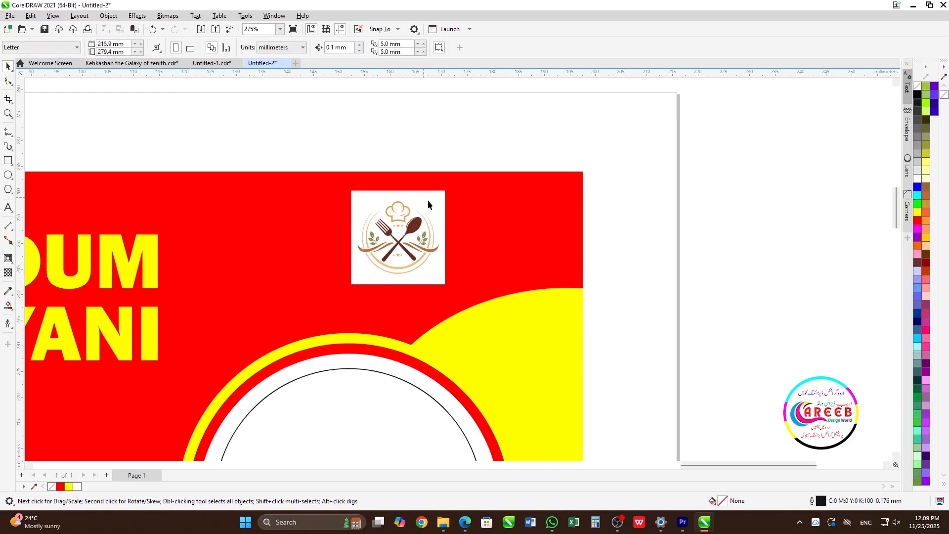
{"action": "left_click", "coordinate": [8, 160]}
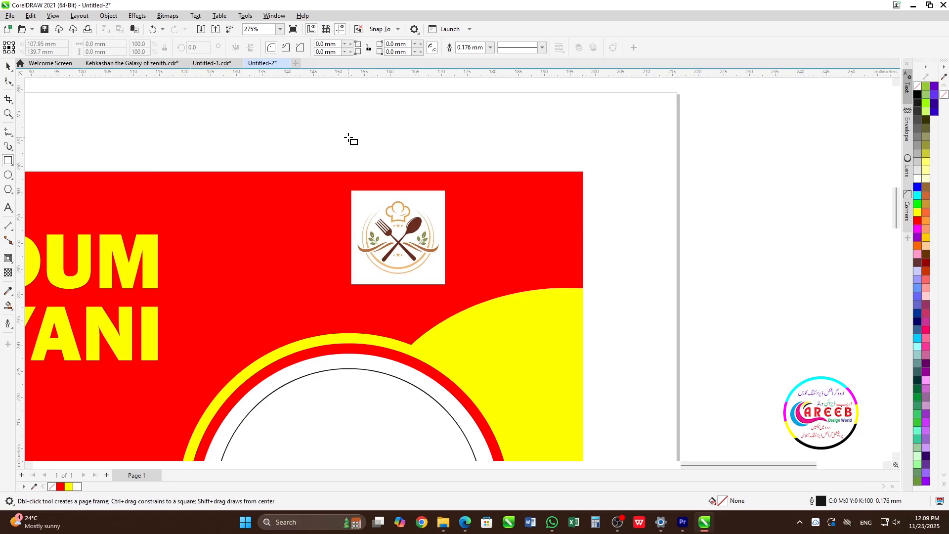
{"action": "left_click_drag", "start_coordinate": [348, 138], "coordinate": [434, 218]}
{"action": "key", "text": "space"}
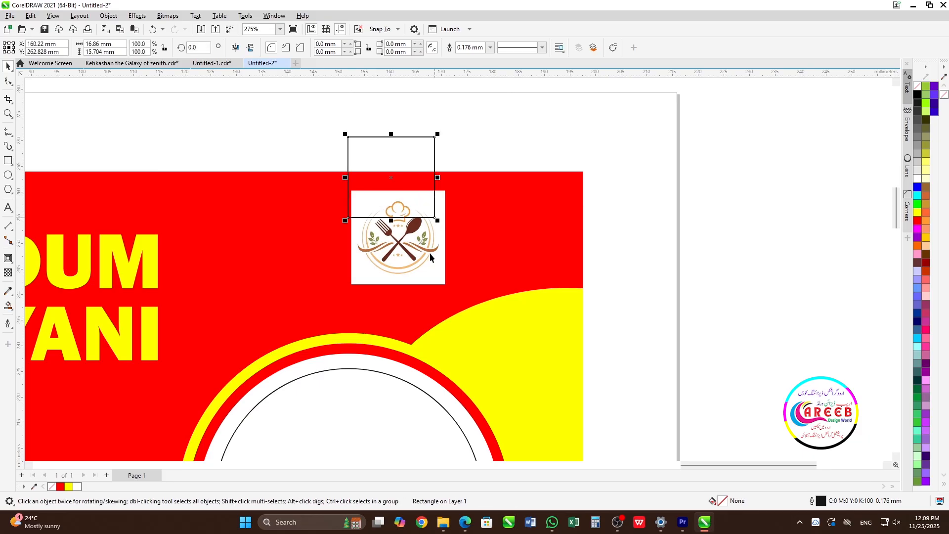
{"action": "left_click", "coordinate": [13, 85]}
{"action": "left_click", "coordinate": [42, 82]}
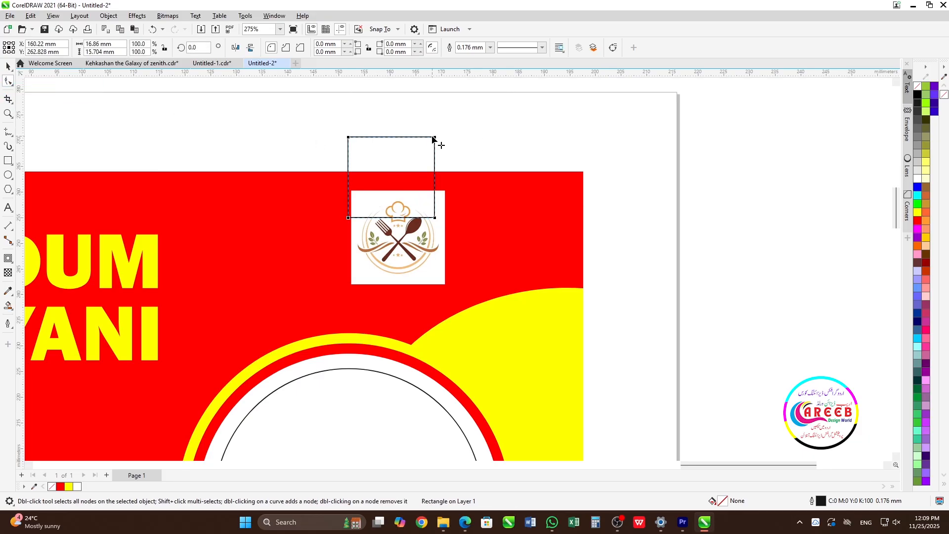
{"action": "left_click_drag", "start_coordinate": [435, 137], "coordinate": [439, 163]}
{"action": "key", "text": "space"}
Step: PowerClip the logo inside the rounded rectangle, fill the frame proportionally, and remove the frame's outline
{"action": "left_click", "coordinate": [432, 242]}
{"action": "left_click_drag", "start_coordinate": [432, 242], "coordinate": [429, 165]}
{"action": "left_click", "coordinate": [444, 200]}
{"action": "left_click", "coordinate": [160, 88]}
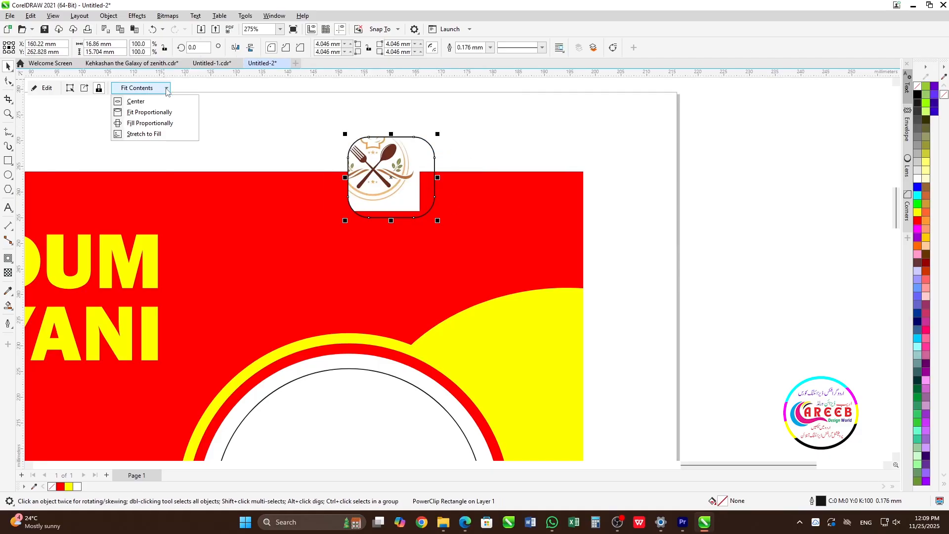
{"action": "left_click", "coordinate": [186, 124]}
{"action": "right_click", "coordinate": [917, 88]}
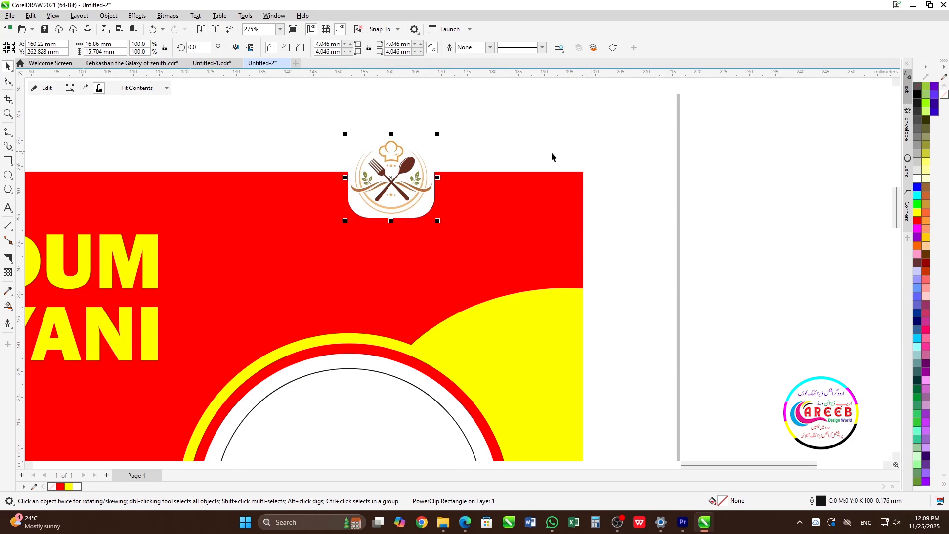
Step: Move the clipped logo into the red header's upper-right corner and enlarge it to about 20.7 by 19.3 mm
{"action": "left_click_drag", "start_coordinate": [419, 184], "coordinate": [504, 236]}
{"action": "scroll", "coordinate": [542, 239], "scroll_direction": "down", "scroll_amount": 2}
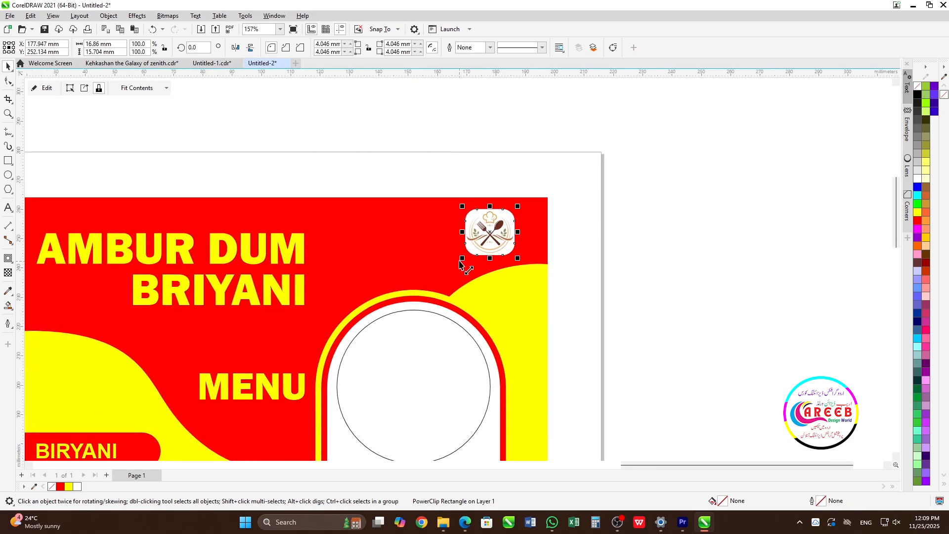
{"action": "left_click_drag", "start_coordinate": [460, 265], "coordinate": [454, 275]}
{"action": "scroll", "coordinate": [543, 256], "scroll_direction": "down", "scroll_amount": 2}
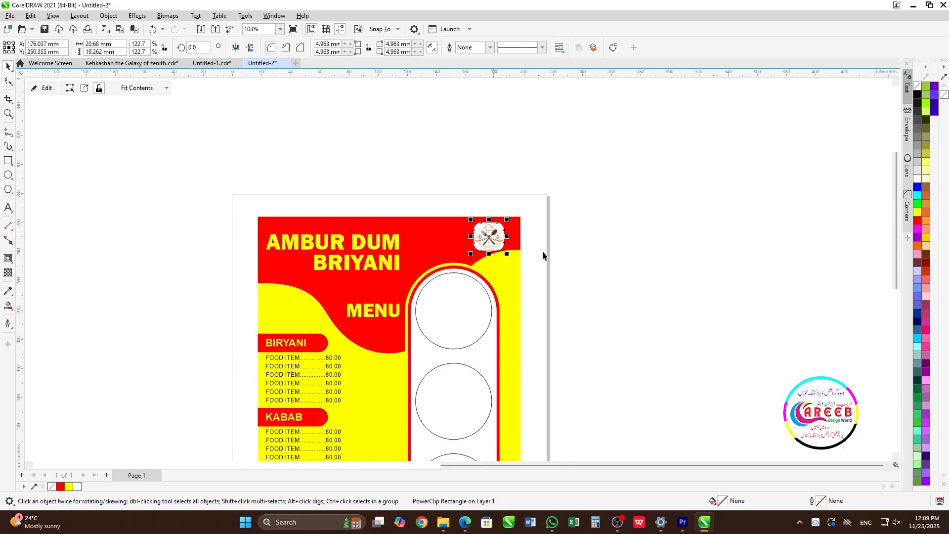
{"action": "scroll", "coordinate": [543, 256], "scroll_direction": "down", "scroll_amount": 1}
{"action": "left_click", "coordinate": [599, 242]}
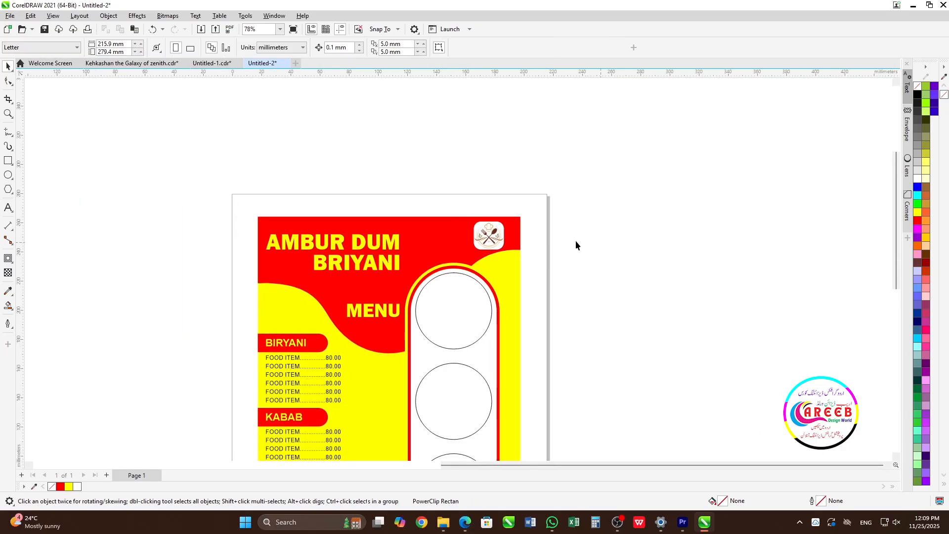
Step: Move the clipped logo directly above the rounded circle panel and enlarge it to about 26.2 by 24.4 mm
{"action": "scroll", "coordinate": [366, 260], "scroll_direction": "down", "scroll_amount": 2}
{"action": "scroll", "coordinate": [427, 270], "scroll_direction": "up", "scroll_amount": 1}
{"action": "left_click", "coordinate": [422, 231]}
{"action": "left_click", "coordinate": [426, 241]}
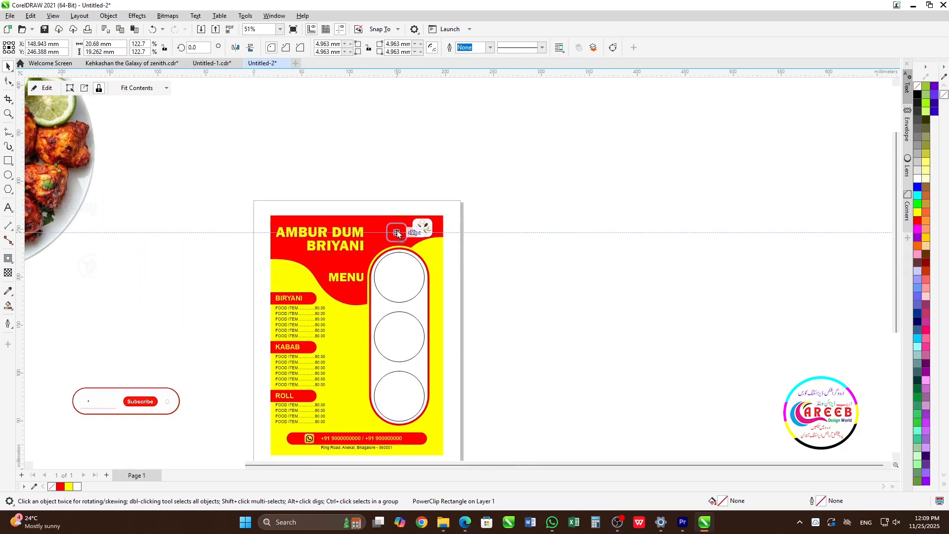
{"action": "scroll", "coordinate": [430, 252], "scroll_direction": "up", "scroll_amount": 4}
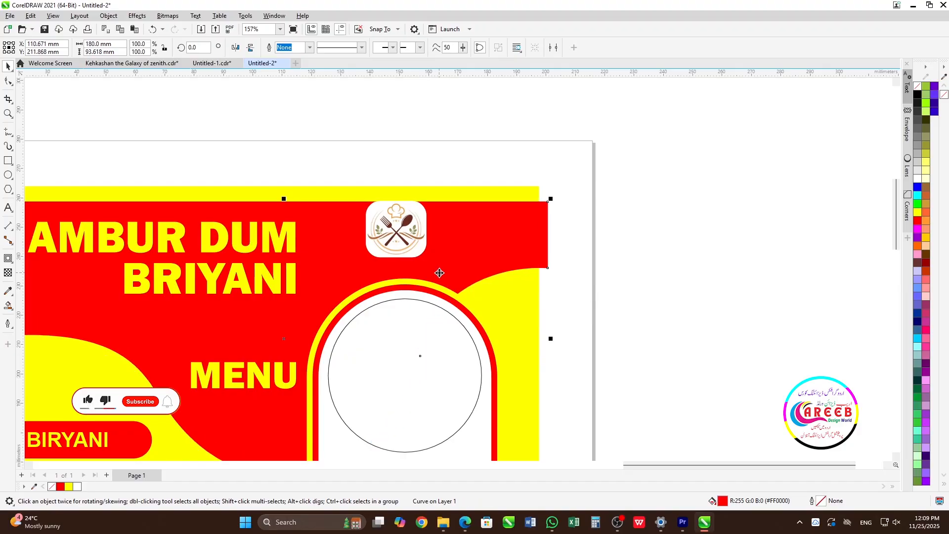
{"action": "left_click", "coordinate": [424, 254]}
{"action": "mouse_move", "coordinate": [430, 260]}
{"action": "left_mouse_down"}
{"action": "mouse_move", "coordinate": [446, 282]}
{"action": "mouse_move", "coordinate": [438, 272]}
{"action": "left_mouse_up"}
{"action": "scroll", "coordinate": [438, 272], "scroll_direction": "down", "scroll_amount": 2}
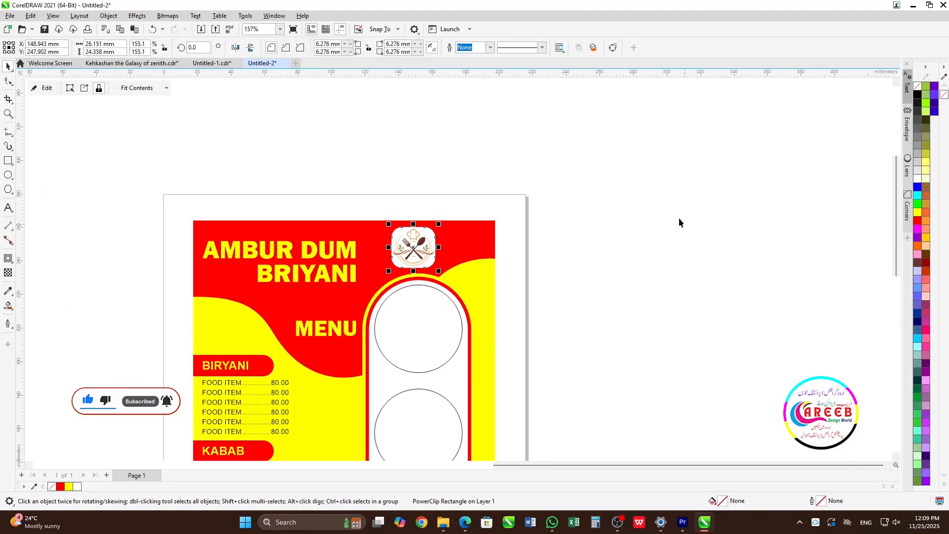
{"action": "left_click", "coordinate": [679, 219]}
Step: Move the three food photos to the flyer's right side and shrink the biryani photo to about 59.6 mm square
{"action": "scroll", "coordinate": [360, 262], "scroll_direction": "down", "scroll_amount": 4}
{"action": "scroll", "coordinate": [368, 380], "scroll_direction": "up", "scroll_amount": 3}
{"action": "scroll", "coordinate": [385, 292], "scroll_direction": "down", "scroll_amount": 4}
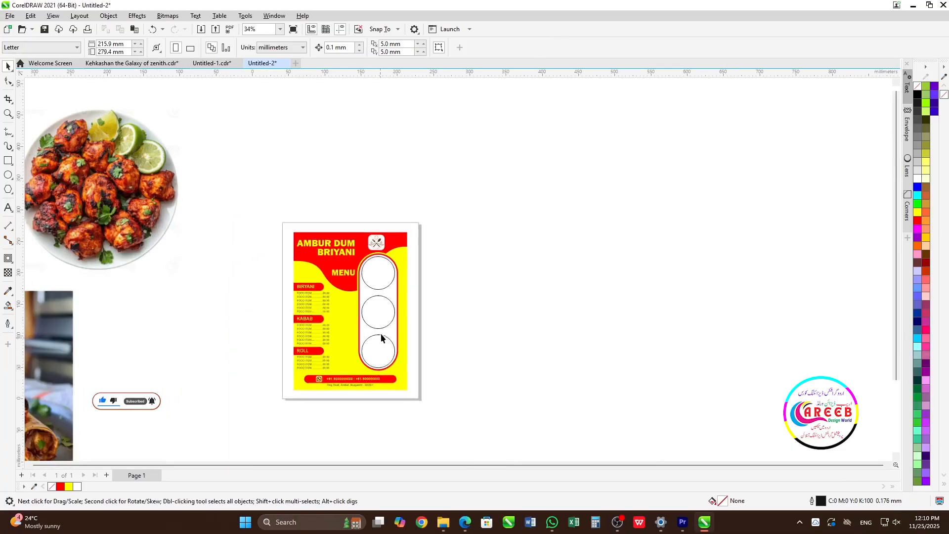
{"action": "left_click_drag", "start_coordinate": [172, 223], "coordinate": [425, 319]}
{"action": "left_click_drag", "start_coordinate": [65, 236], "coordinate": [394, 242]}
{"action": "left_click_drag", "start_coordinate": [388, 326], "coordinate": [362, 350]}
{"action": "left_click_drag", "start_coordinate": [59, 314], "coordinate": [461, 320]}
{"action": "left_click", "coordinate": [375, 229]}
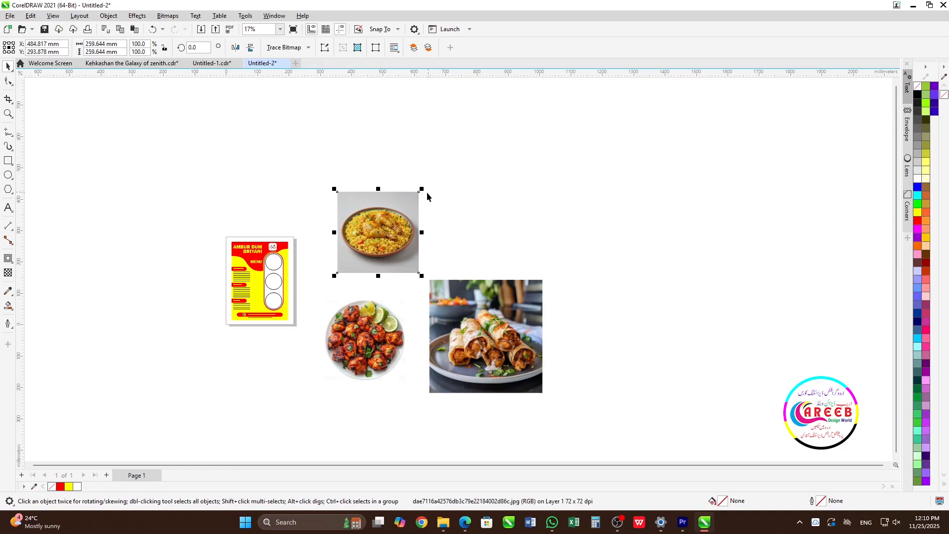
{"action": "left_click_drag", "start_coordinate": [422, 191], "coordinate": [324, 271]}
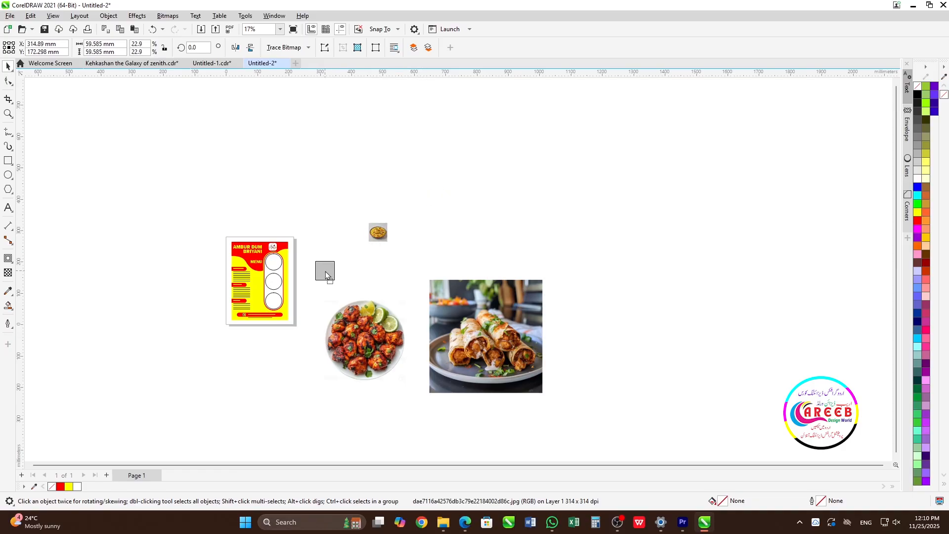
Step: Copy the top circle of the flyer's panel onto the edge of the biryani photo outside the page
{"action": "scroll", "coordinate": [262, 269], "scroll_direction": "up", "scroll_amount": 3}
{"action": "scroll", "coordinate": [261, 268], "scroll_direction": "up", "scroll_amount": 4}
{"action": "left_click", "coordinate": [351, 237]}
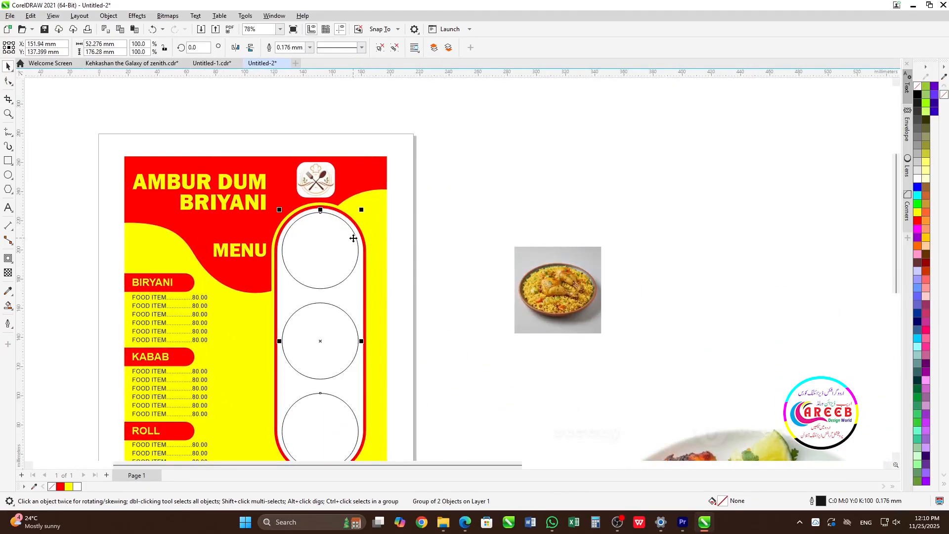
{"action": "left_click", "coordinate": [331, 213], "text": "ctrl"}
{"action": "left_click_drag", "start_coordinate": [334, 220], "coordinate": [528, 237]}
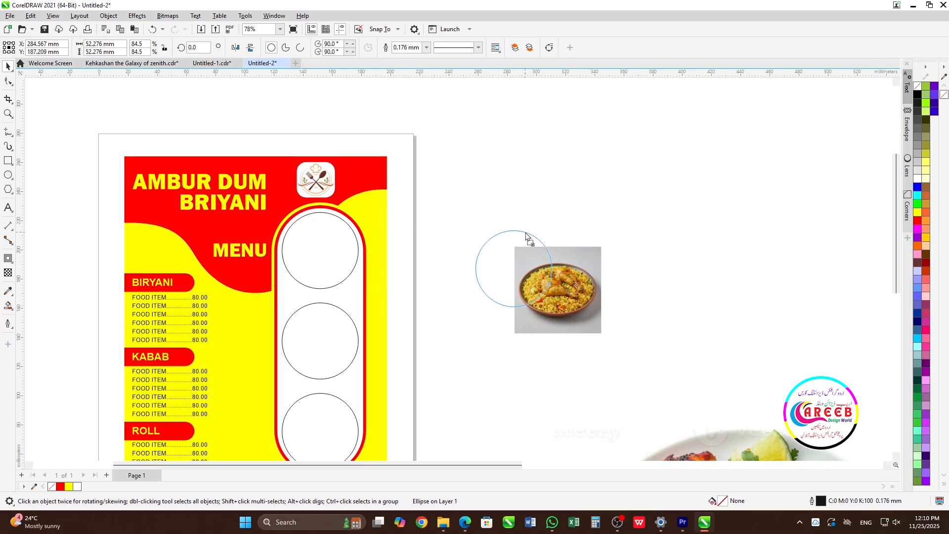
{"action": "right_click", "coordinate": [528, 237]}
{"action": "left_click", "coordinate": [585, 290]}
{"action": "left_click", "coordinate": [520, 245]}
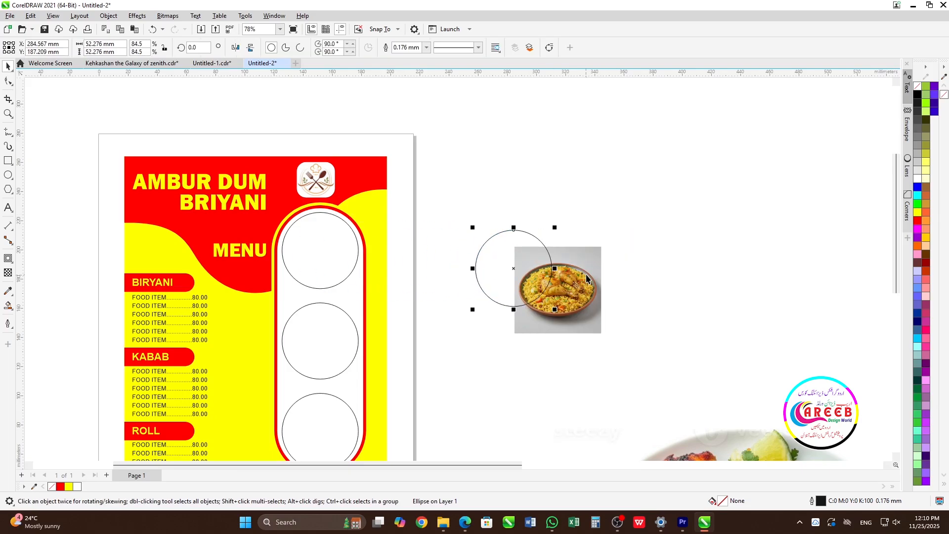
Step: Align the biryani photo and the copied circle on their horizontal and vertical centres
{"action": "left_click", "coordinate": [583, 276]}
{"action": "left_click", "coordinate": [494, 250], "text": "shift"}
{"action": "key", "text": "c"}
{"action": "key", "text": "e"}
{"action": "left_click", "coordinate": [641, 208]}
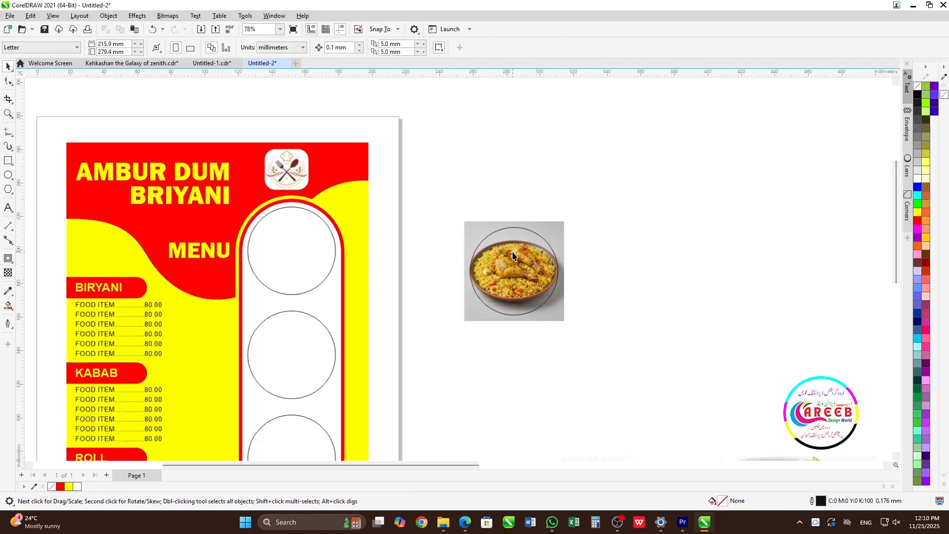
Step: Stretch the biryani photo to about 58.2 by 85.4 mm and nudge it until the plate's rim matches the circle
{"action": "scroll", "coordinate": [514, 251], "scroll_direction": "up", "scroll_amount": 3}
{"action": "left_click", "coordinate": [609, 243]}
{"action": "scroll", "coordinate": [609, 243], "scroll_direction": "up", "scroll_amount": 2}
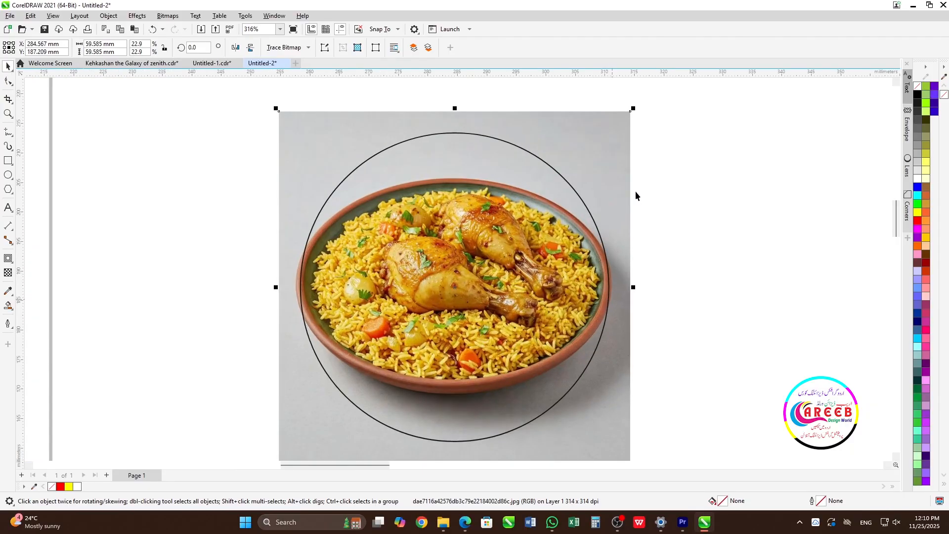
{"action": "left_click_drag", "start_coordinate": [633, 287], "coordinate": [633, 298]}
{"action": "scroll", "coordinate": [627, 288], "scroll_direction": "up", "scroll_amount": 2}
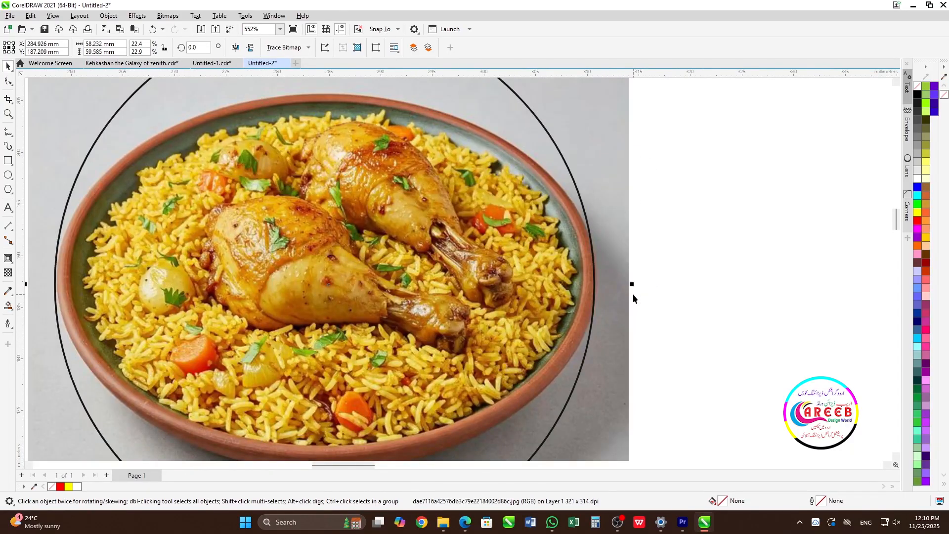
{"action": "scroll", "coordinate": [453, 227], "scroll_direction": "down", "scroll_amount": 3}
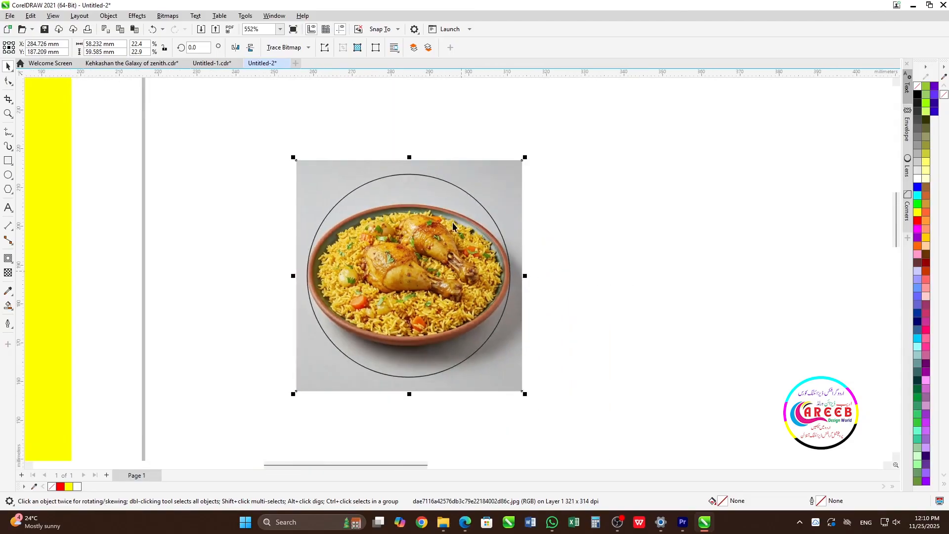
{"action": "left_click_drag", "start_coordinate": [410, 161], "coordinate": [404, 101]}
{"action": "scroll", "coordinate": [420, 140], "scroll_direction": "up", "scroll_amount": 1}
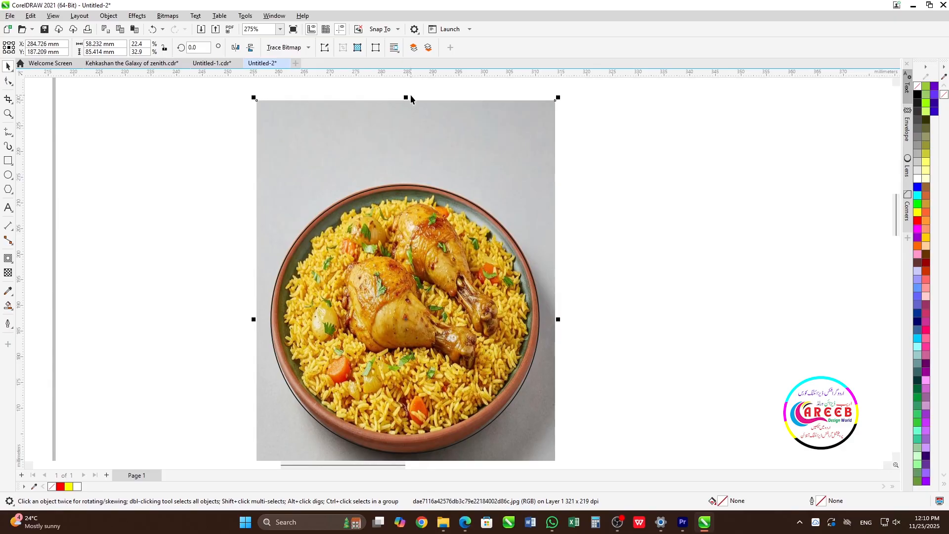
{"action": "key", "text": "Down"}
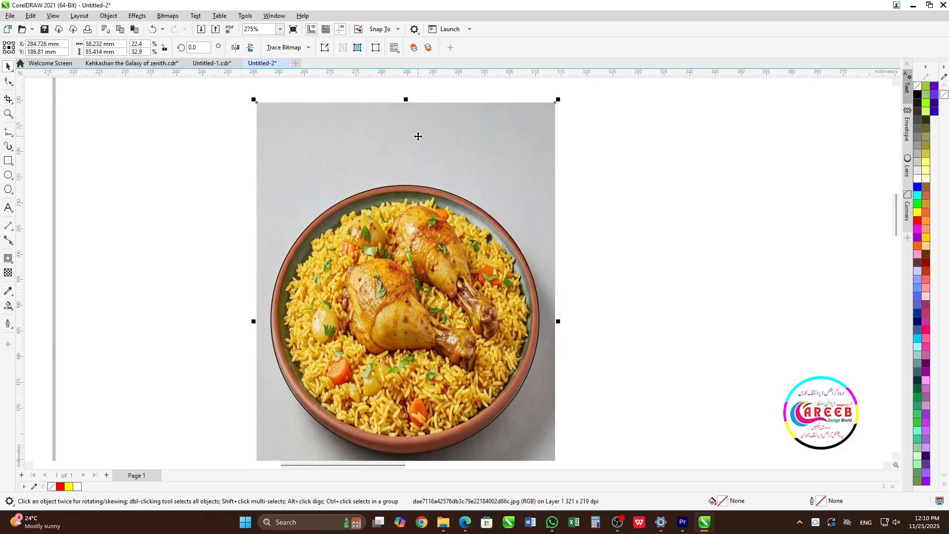
{"action": "key", "text": "ctrl+Down"}
{"action": "scroll", "coordinate": [412, 184], "scroll_direction": "down", "scroll_amount": 3}
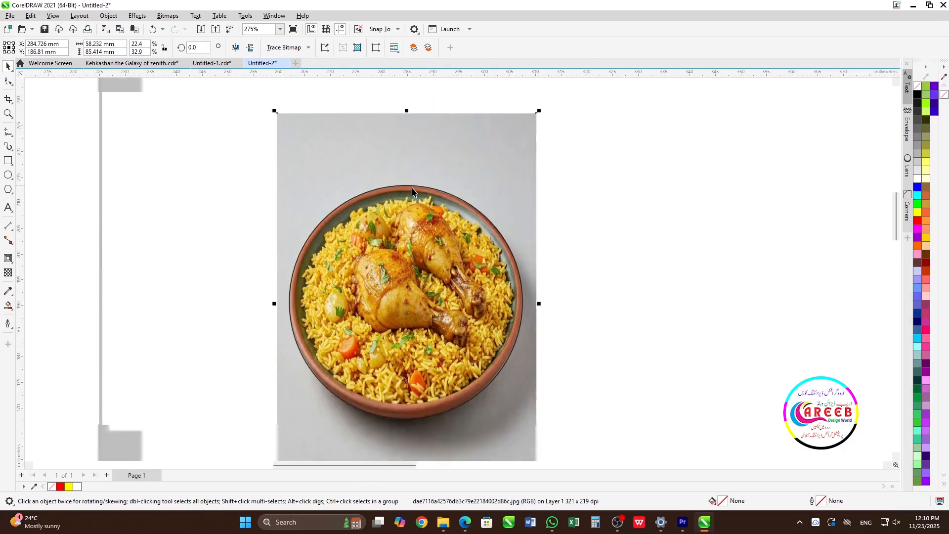
Step: Intersect the biryani photo with the copied circle to produce a round cutout of the plate
{"action": "left_click_drag", "start_coordinate": [487, 174], "coordinate": [334, 303]}
{"action": "left_click", "coordinate": [414, 184], "text": "shift"}
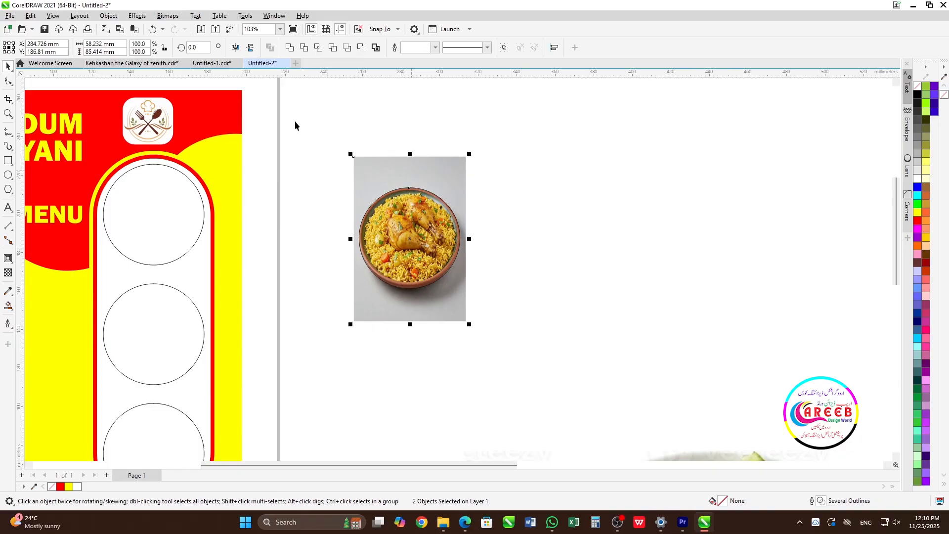
{"action": "left_click", "coordinate": [504, 229]}
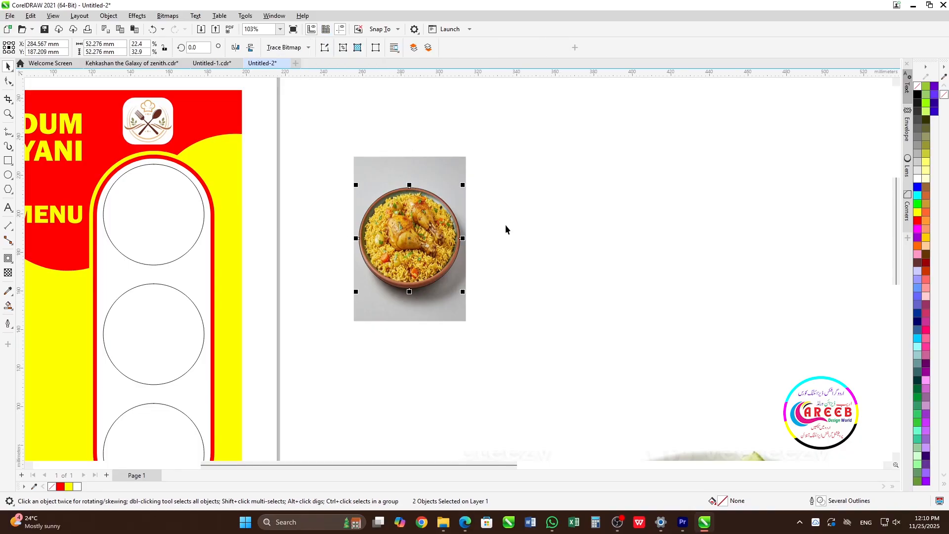
Step: Delete the leftover rectangular biryani photo and remove the outline from the round biryani cutout
{"action": "left_click", "coordinate": [430, 175]}
{"action": "key", "text": "Delete"}
{"action": "left_click_drag", "start_coordinate": [234, 398], "coordinate": [234, 398]}
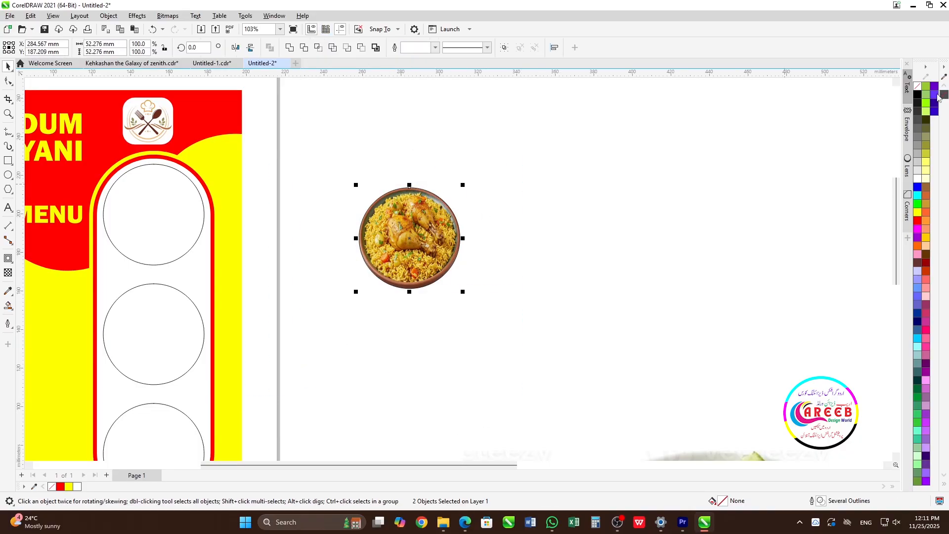
{"action": "right_click", "coordinate": [922, 87]}
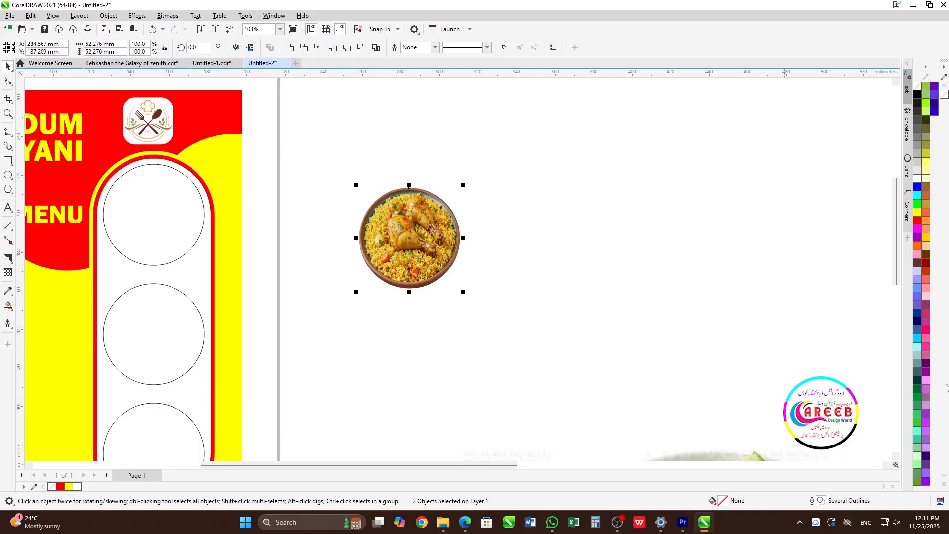
Step: Align the round biryani cutout with the panel's top circle on their horizontal and vertical centres
{"action": "left_click", "coordinate": [192, 186], "text": "shift"}
{"action": "key", "text": "c"}
{"action": "key", "text": "e"}
{"action": "left_click", "coordinate": [356, 196]}
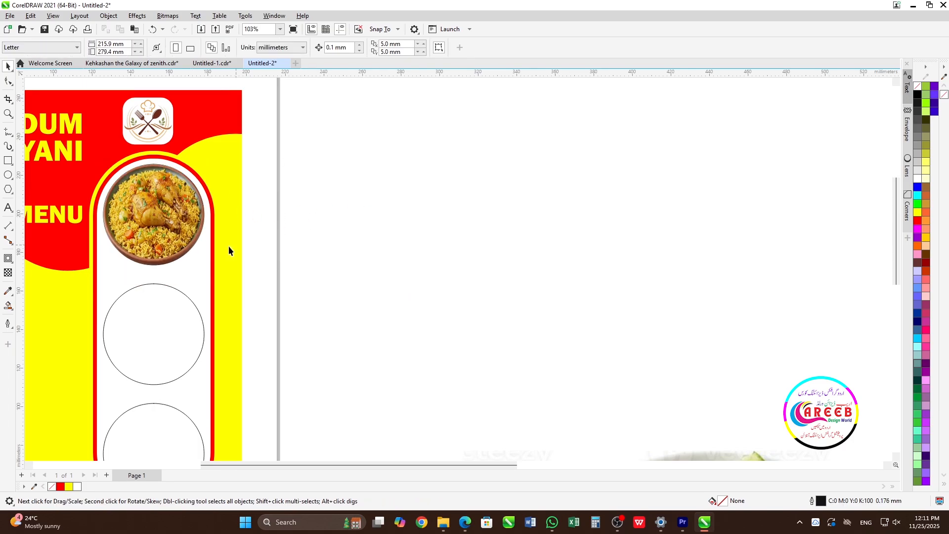
Step: Copy the panel's middle circle to the empty area beside the page
{"action": "scroll", "coordinate": [229, 249], "scroll_direction": "down", "scroll_amount": 3}
{"action": "left_click", "coordinate": [206, 303]}
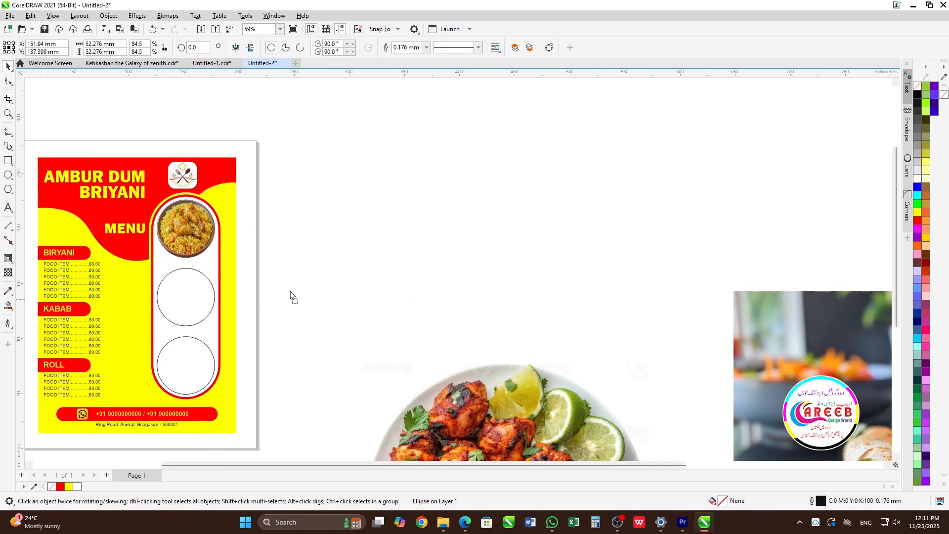
{"action": "left_click_drag", "start_coordinate": [290, 292], "coordinate": [420, 275]}
{"action": "right_click", "coordinate": [420, 275]}
Step: Shrink the kabab photo proportionally and align it with the copied circle on their horizontal and vertical centres
{"action": "scroll", "coordinate": [417, 283], "scroll_direction": "down", "scroll_amount": 2}
{"action": "left_click", "coordinate": [473, 418]}
{"action": "scroll", "coordinate": [472, 419], "scroll_direction": "up", "scroll_amount": 1}
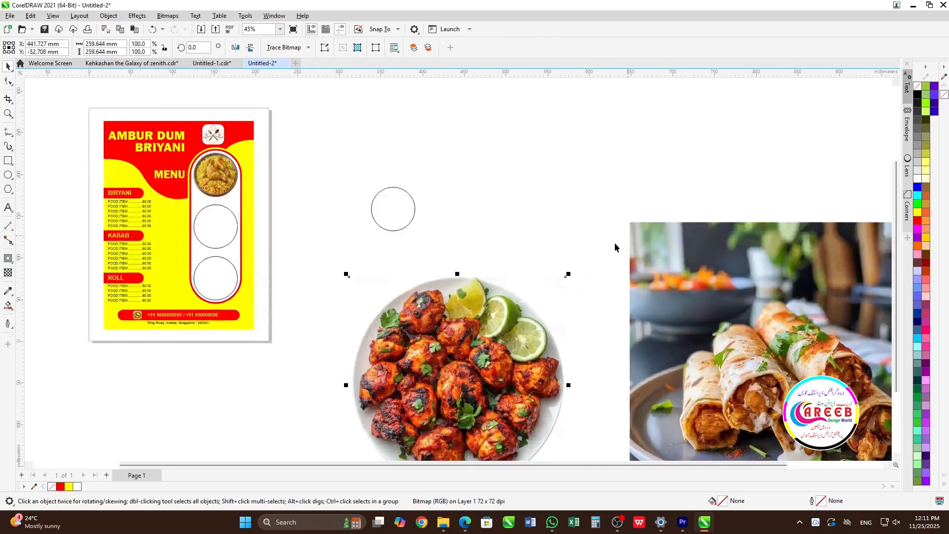
{"action": "left_click_drag", "start_coordinate": [569, 274], "coordinate": [496, 347]}
{"action": "left_click", "coordinate": [385, 213], "text": "shift"}
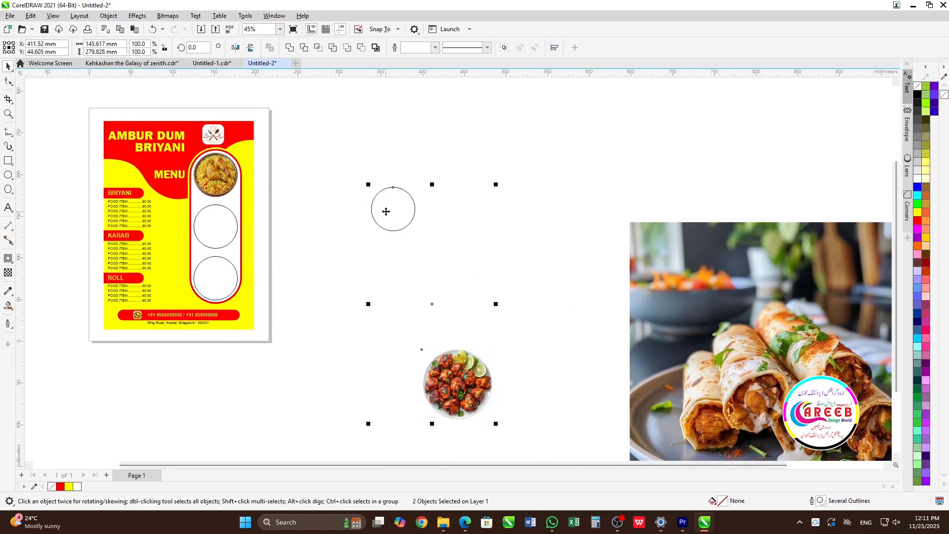
{"action": "key", "text": "c"}
{"action": "key", "text": "e"}
{"action": "left_click", "coordinate": [476, 172]}
Step: Scale the kabab photo to about 53.1 mm square and nudge it down until the plate's rim matches the circle
{"action": "scroll", "coordinate": [396, 202], "scroll_direction": "up", "scroll_amount": 1}
{"action": "left_click", "coordinate": [432, 182]}
{"action": "mouse_move", "coordinate": [455, 151]}
{"action": "left_mouse_down"}
{"action": "mouse_move", "coordinate": [428, 177]}
{"action": "mouse_move", "coordinate": [475, 155]}
{"action": "mouse_move", "coordinate": [464, 156]}
{"action": "left_mouse_up"}
{"action": "scroll", "coordinate": [426, 179], "scroll_direction": "up", "scroll_amount": 1}
{"action": "scroll", "coordinate": [425, 179], "scroll_direction": "up", "scroll_amount": 2}
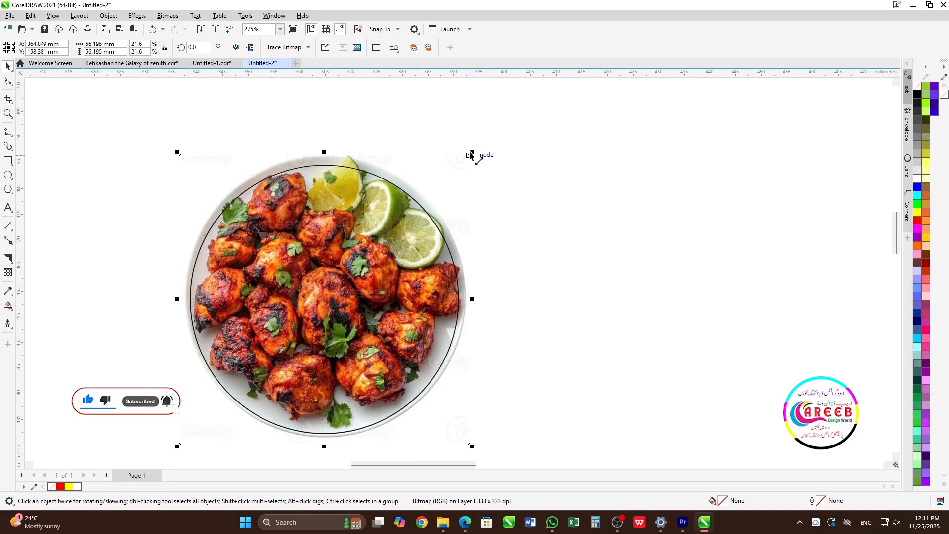
{"action": "left_click_drag", "start_coordinate": [469, 155], "coordinate": [462, 159]}
{"action": "key", "text": "Down"}
{"action": "key", "text": "Down"}
{"action": "key", "text": "Down"}
{"action": "key", "text": "Down"}
{"action": "key", "text": "Down"}
{"action": "key", "text": "Down"}
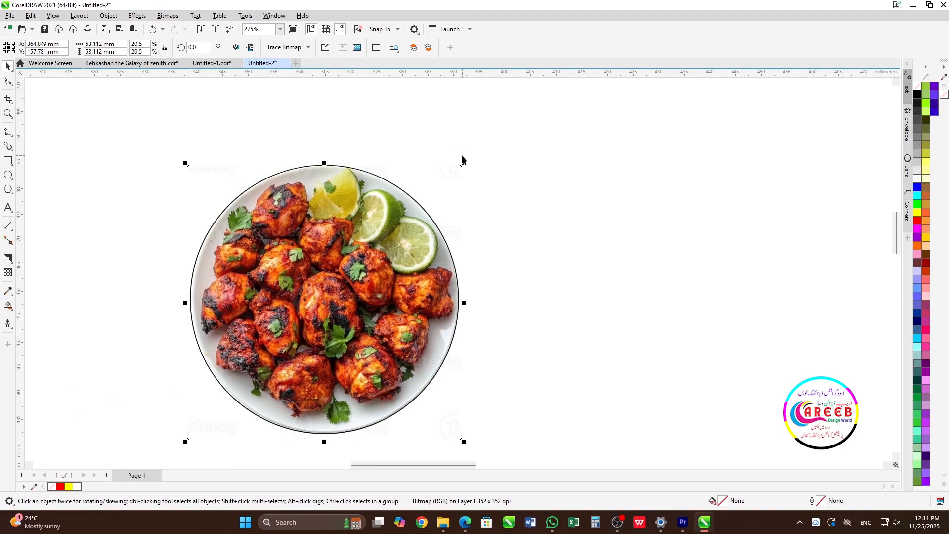
Step: Intersect the kabab photo with the copied circle to produce a round cutout of the plate
{"action": "scroll", "coordinate": [282, 227], "scroll_direction": "down", "scroll_amount": 2}
{"action": "left_click_drag", "start_coordinate": [445, 154], "coordinate": [320, 306]}
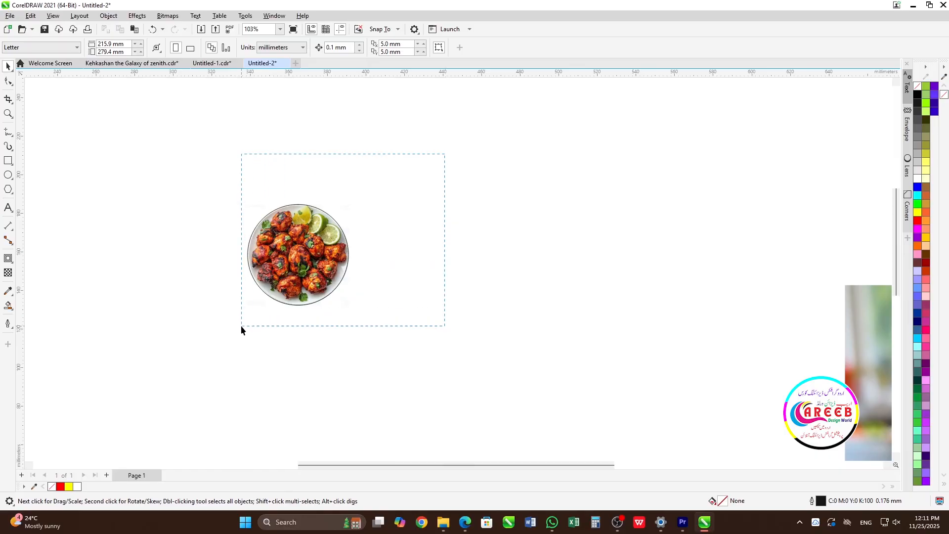
{"action": "left_click_drag", "start_coordinate": [241, 325], "coordinate": [241, 325]}
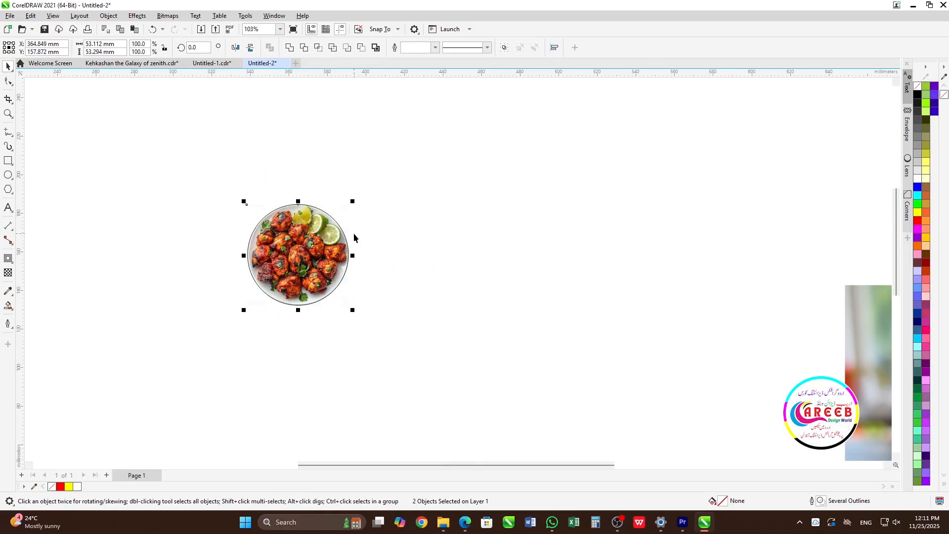
{"action": "left_click", "coordinate": [268, 302]}
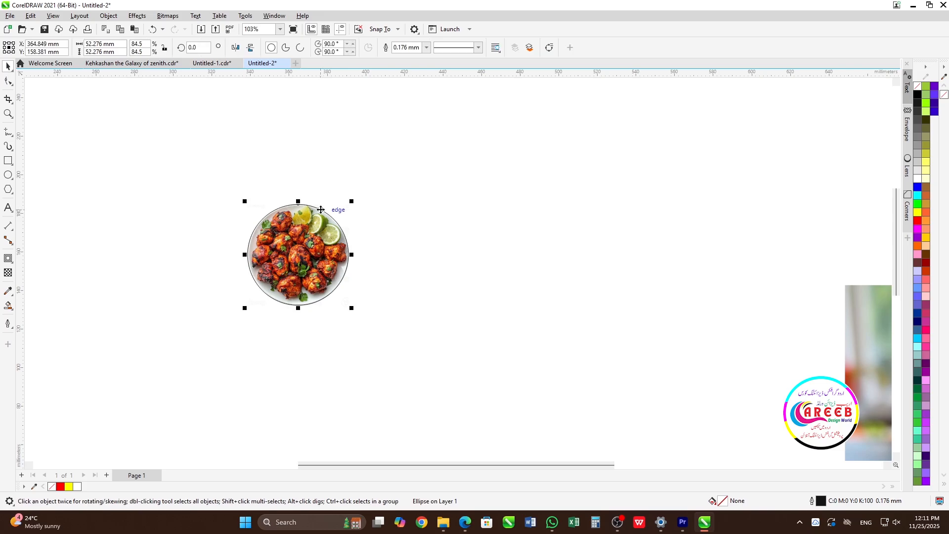
{"action": "scroll", "coordinate": [301, 218], "scroll_direction": "up", "scroll_amount": 3}
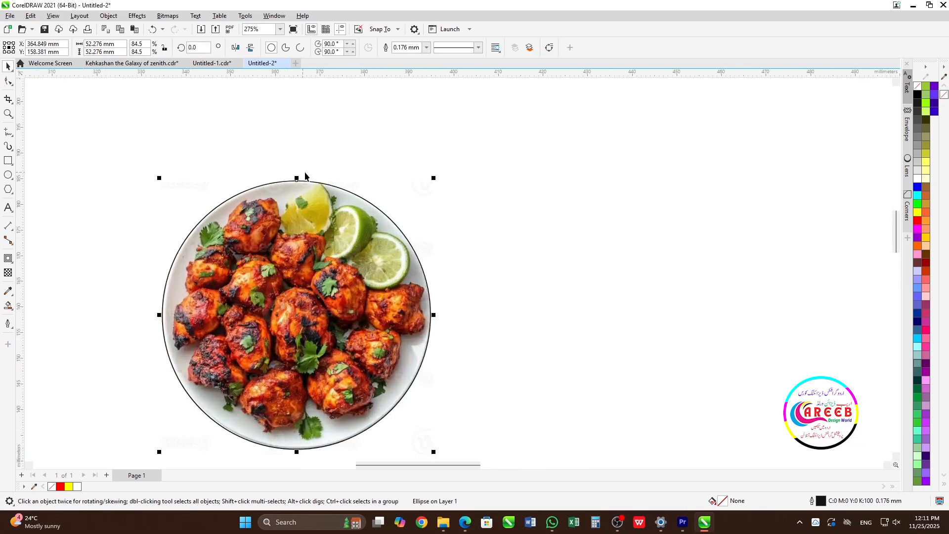
{"action": "left_click", "coordinate": [219, 184], "text": "shift"}
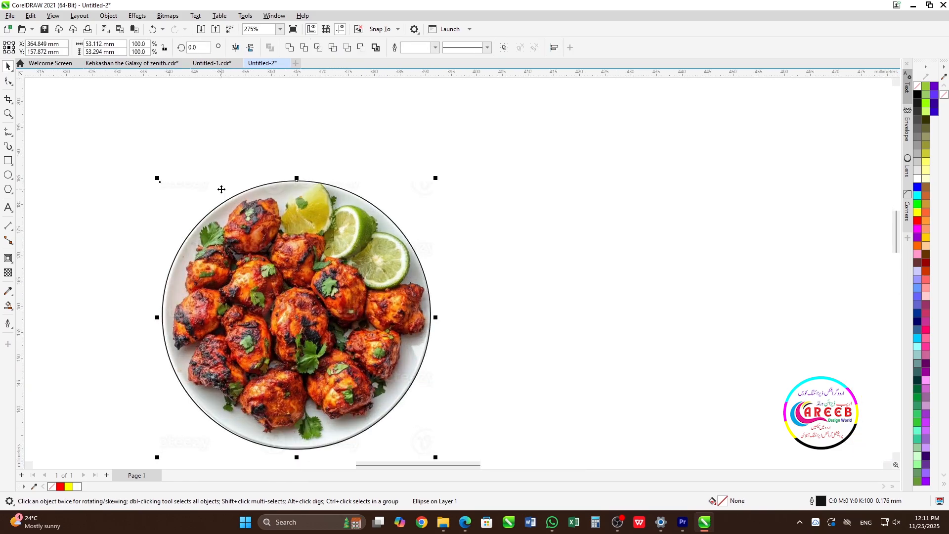
{"action": "left_click", "coordinate": [318, 47]}
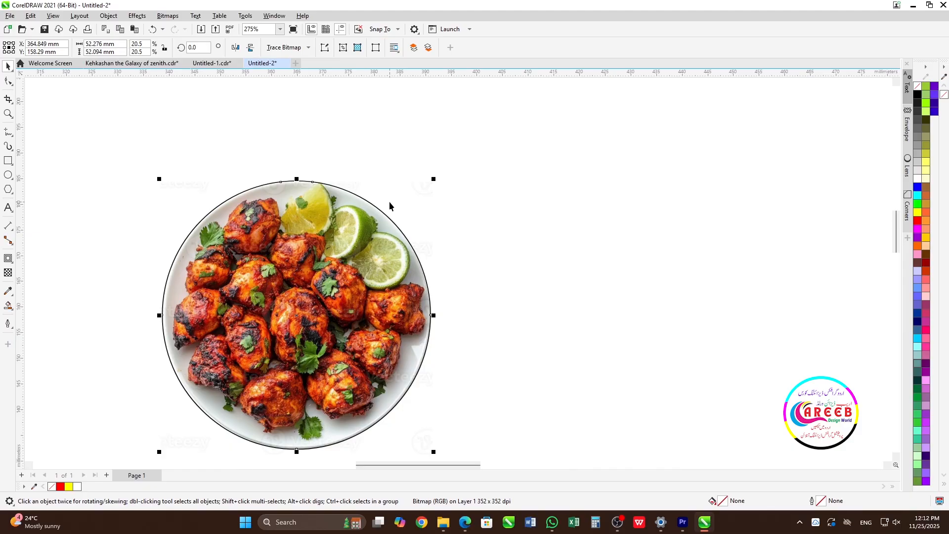
Step: Move the copied circle off the kabab photo to the empty area between the page and the photo
{"action": "scroll", "coordinate": [445, 253], "scroll_direction": "down", "scroll_amount": 5}
{"action": "left_click", "coordinate": [259, 296]}
{"action": "scroll", "coordinate": [259, 296], "scroll_direction": "down", "scroll_amount": 4}
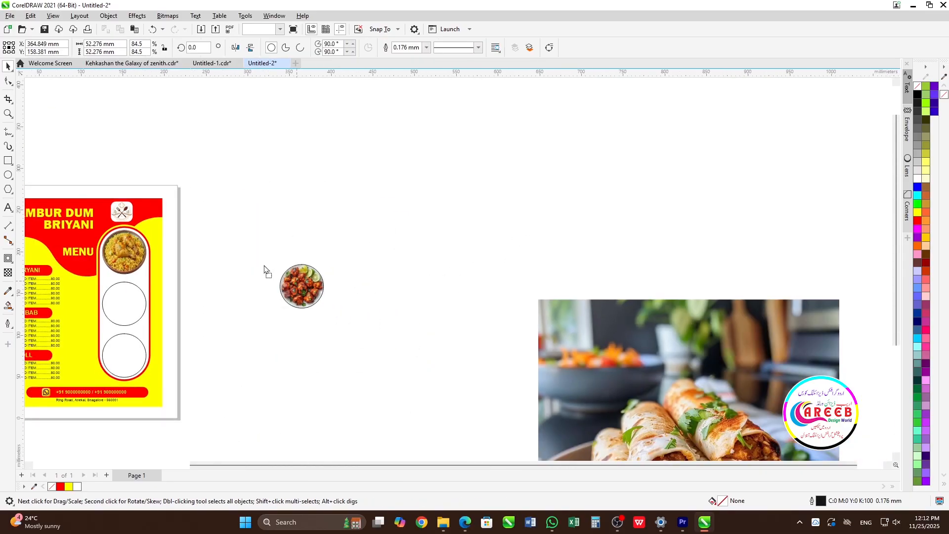
{"action": "left_click", "coordinate": [250, 252]}
Step: Align the round kabab cutout with the panel's middle circle on both centres and check the fit
{"action": "left_click", "coordinate": [303, 288]}
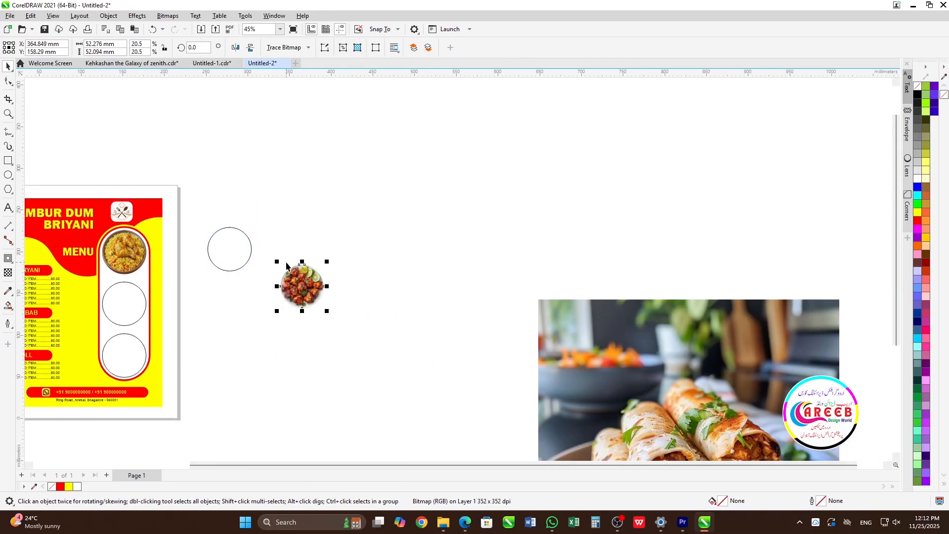
{"action": "left_click", "coordinate": [138, 287], "text": "shift"}
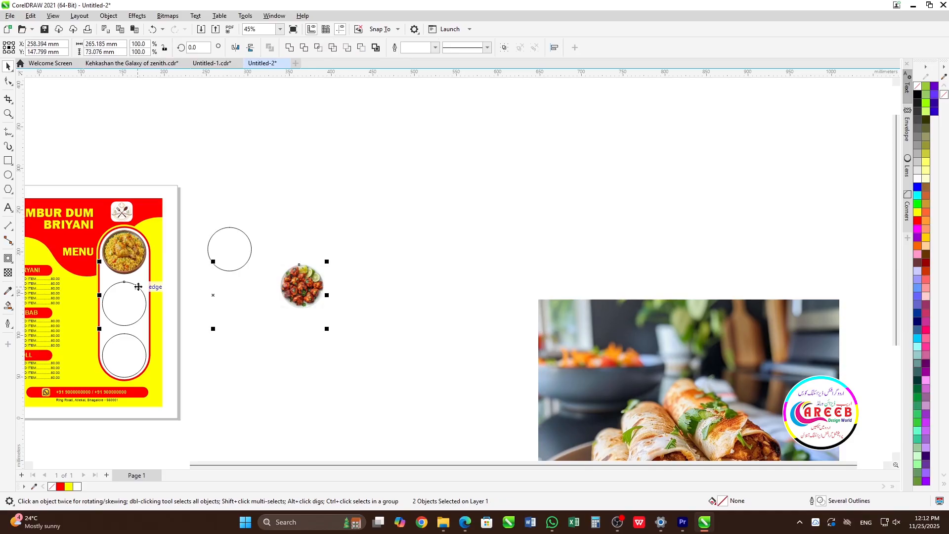
{"action": "key", "text": "c"}
{"action": "key", "text": "e"}
{"action": "left_click", "coordinate": [381, 239]}
{"action": "scroll", "coordinate": [161, 302], "scroll_direction": "up", "scroll_amount": 3}
{"action": "scroll", "coordinate": [161, 305], "scroll_direction": "down", "scroll_amount": 2}
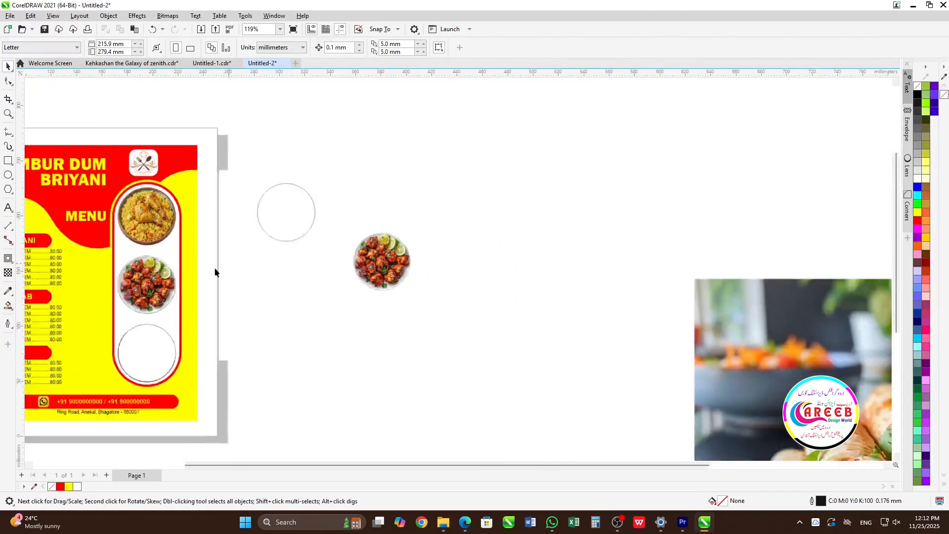
{"action": "scroll", "coordinate": [188, 281], "scroll_direction": "up", "scroll_amount": 5}
{"action": "left_click", "coordinate": [171, 269]}
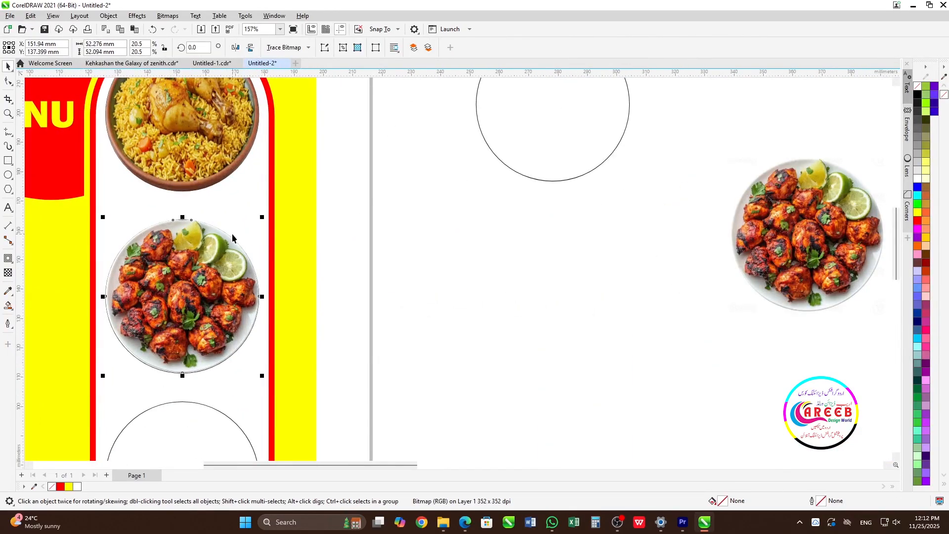
Step: Delete the leftover kabab photo outside the page
{"action": "scroll", "coordinate": [232, 236], "scroll_direction": "down", "scroll_amount": 5}
{"action": "left_click", "coordinate": [416, 298]}
{"action": "left_click", "coordinate": [443, 235]}
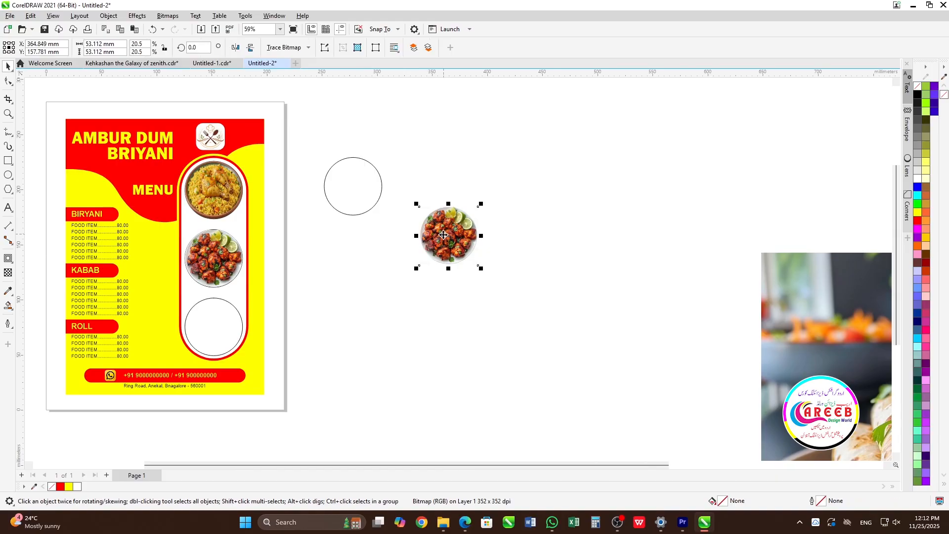
{"action": "key", "text": "Delete"}
Step: Shrink the roll photo to about 101 mm square and align it with the copied circle on both centres
{"action": "scroll", "coordinate": [365, 264], "scroll_direction": "down", "scroll_amount": 3}
{"action": "left_click_drag", "start_coordinate": [702, 312], "coordinate": [580, 272]}
{"action": "left_click_drag", "start_coordinate": [590, 215], "coordinate": [527, 273]}
{"action": "left_click", "coordinate": [363, 231], "text": "shift"}
{"action": "key", "text": "c"}
{"action": "key", "text": "e"}
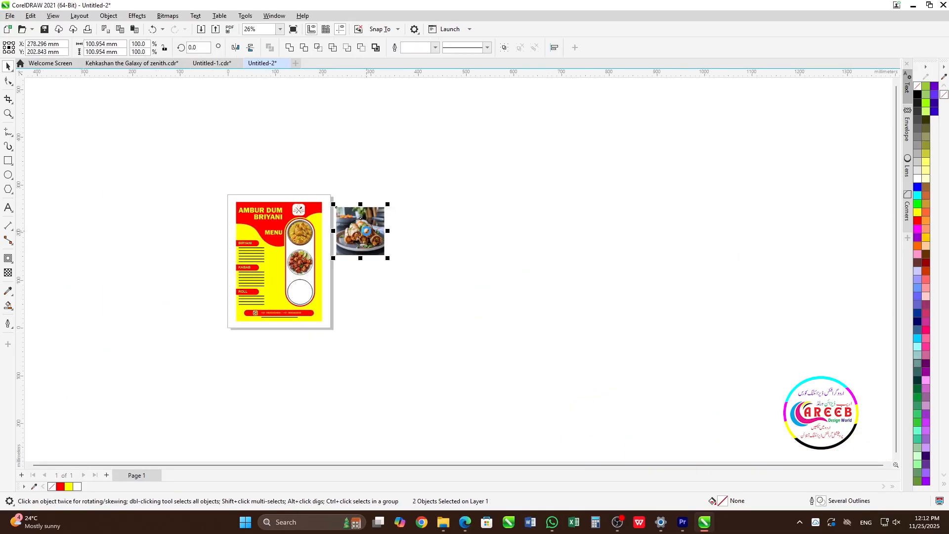
Step: Move the roll photo and circle beside the page's lower part and scale the photo to about 53.9 mm square
{"action": "left_click_drag", "start_coordinate": [366, 230], "coordinate": [369, 308]}
{"action": "scroll", "coordinate": [365, 313], "scroll_direction": "up", "scroll_amount": 2}
{"action": "left_click", "coordinate": [503, 266]}
{"action": "left_click", "coordinate": [400, 278]}
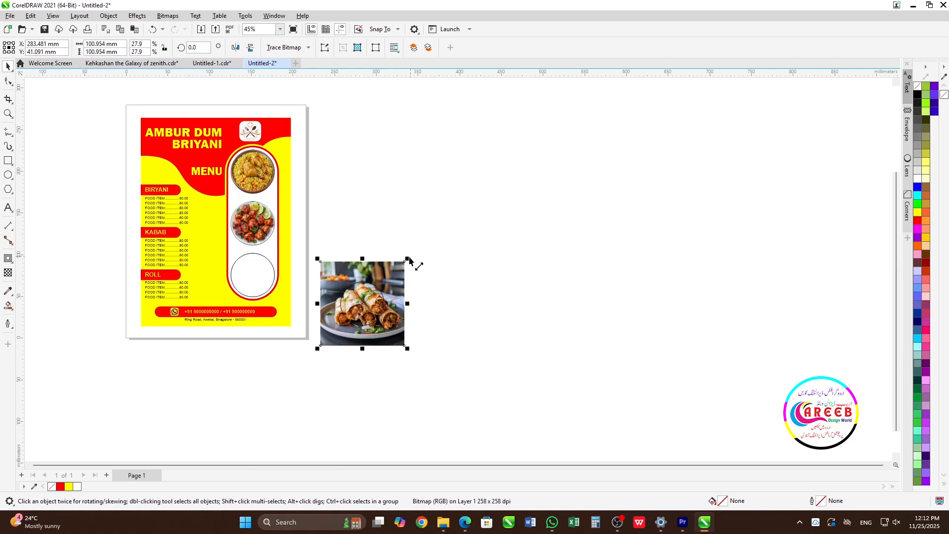
{"action": "left_click_drag", "start_coordinate": [408, 259], "coordinate": [393, 269]}
{"action": "scroll", "coordinate": [346, 296], "scroll_direction": "up", "scroll_amount": 4}
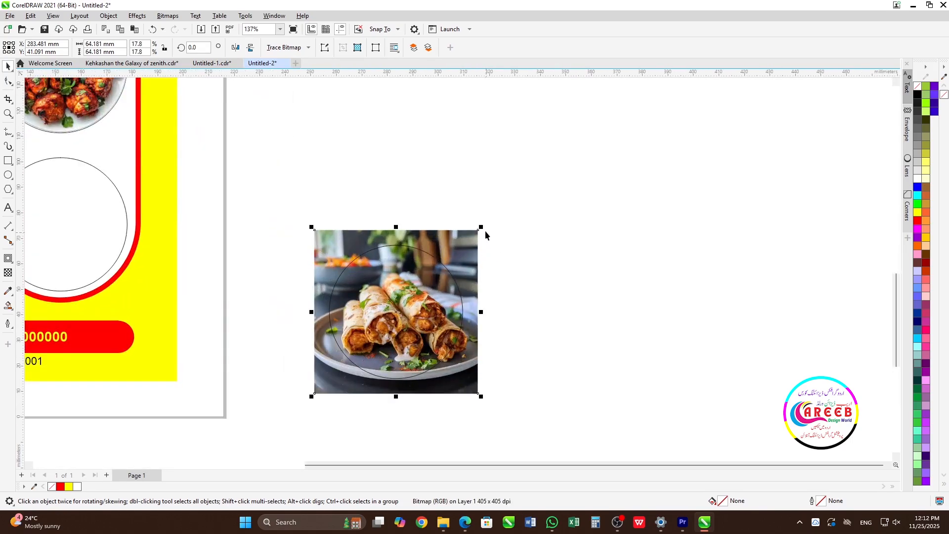
{"action": "left_click_drag", "start_coordinate": [480, 228], "coordinate": [469, 237]}
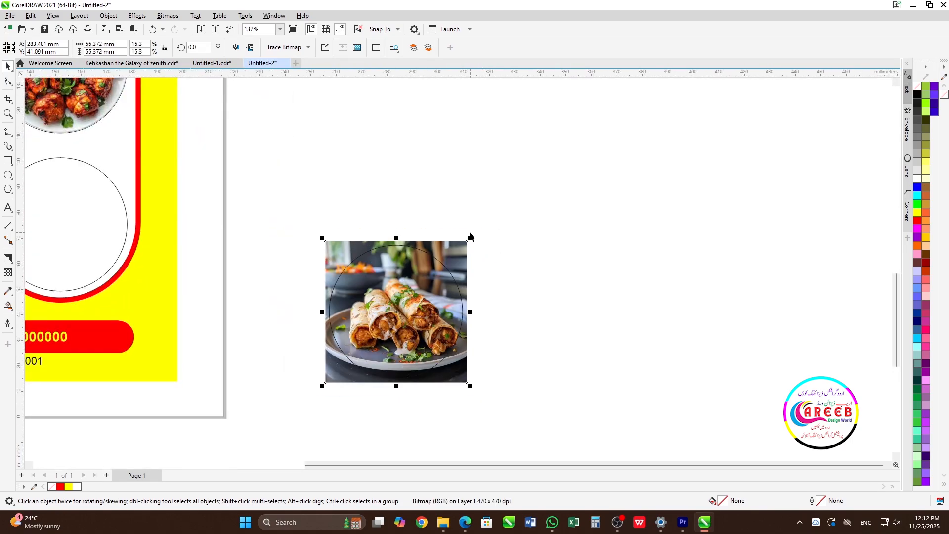
{"action": "scroll", "coordinate": [471, 236], "scroll_direction": "up", "scroll_amount": 2}
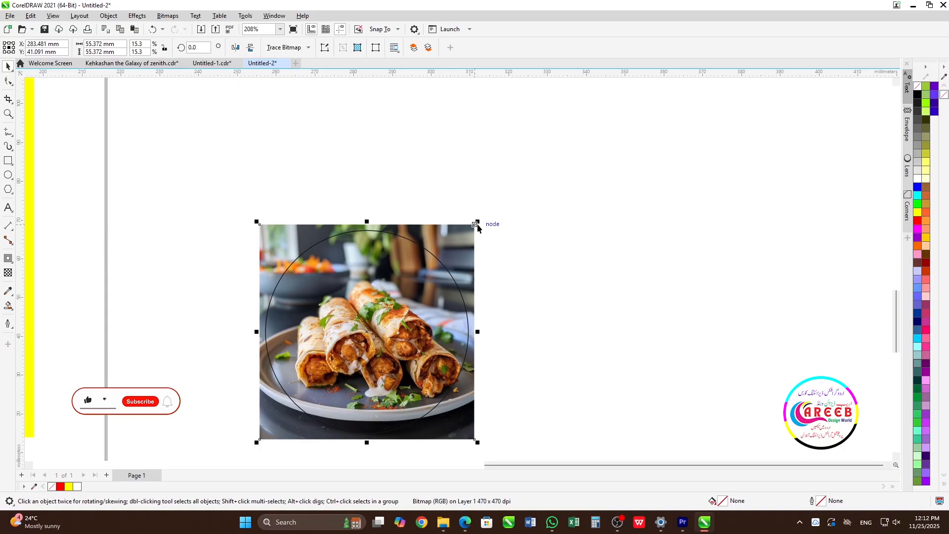
{"action": "left_click_drag", "start_coordinate": [479, 224], "coordinate": [476, 223]}
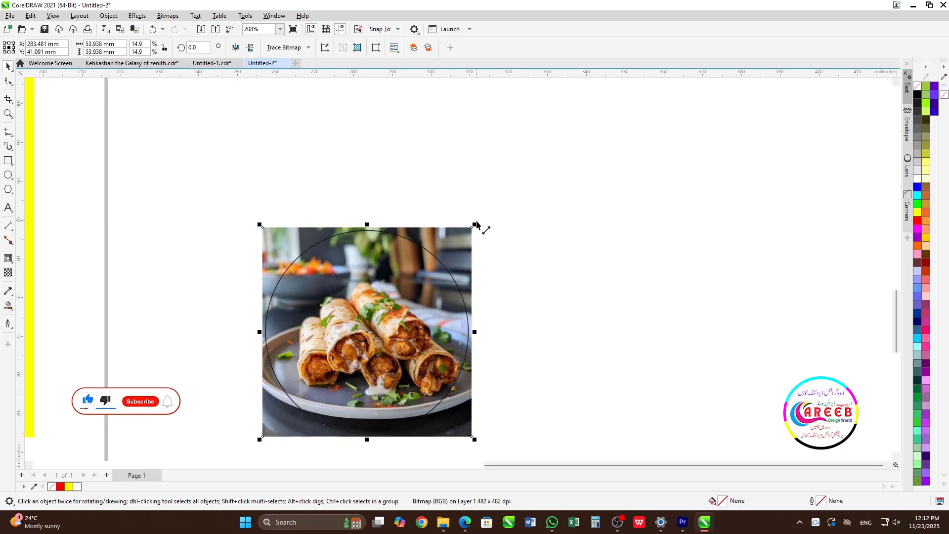
Step: Intersect the roll photo with the copied circle and remove the outline around the resulting round cutout
{"action": "left_click", "coordinate": [433, 255], "text": "shift"}
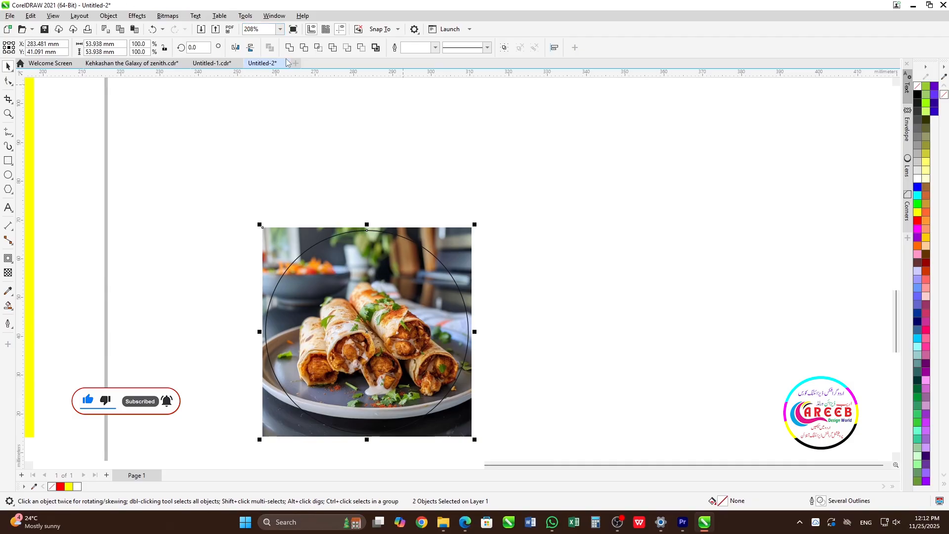
{"action": "left_click", "coordinate": [319, 48]}
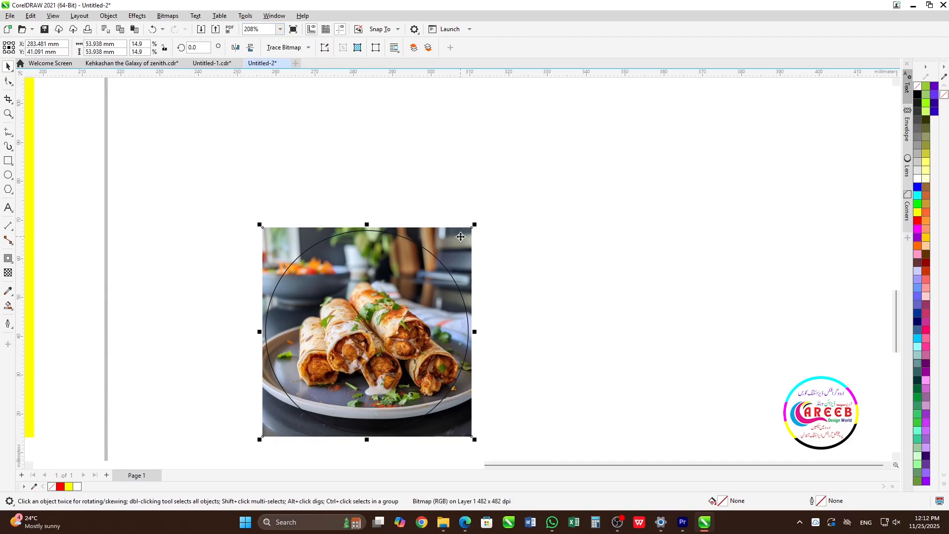
{"action": "scroll", "coordinate": [385, 288], "scroll_direction": "down", "scroll_amount": 2}
{"action": "left_click_drag", "start_coordinate": [468, 229], "coordinate": [295, 393]}
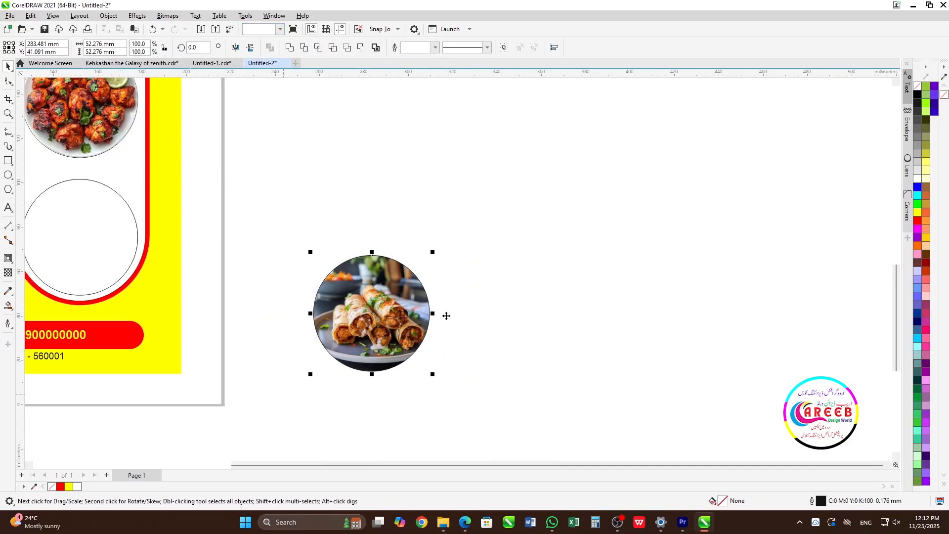
{"action": "right_click", "coordinate": [918, 87]}
Step: Align the round roll cutout with the panel's bottom circle on their horizontal and vertical centres
{"action": "left_click", "coordinate": [129, 207], "text": "shift"}
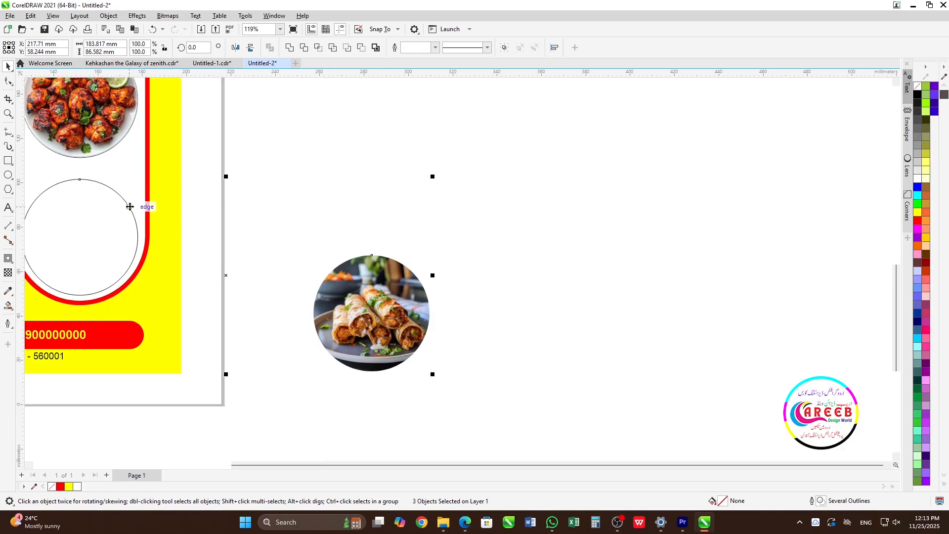
{"action": "key", "text": "c"}
{"action": "key", "text": "e"}
{"action": "left_click", "coordinate": [332, 205]}
Step: Remove the outlines from the three circles around the food photos in the panel
{"action": "scroll", "coordinate": [132, 229], "scroll_direction": "down", "scroll_amount": 3}
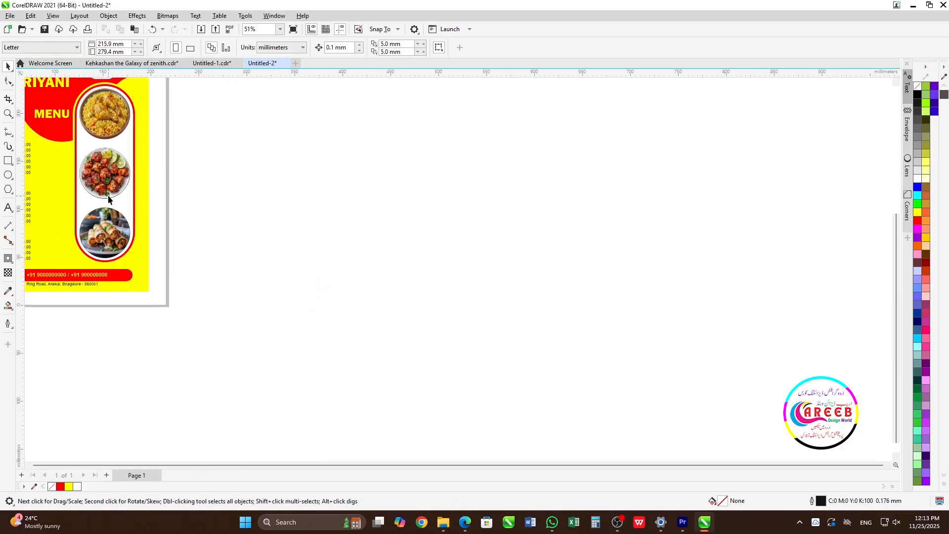
{"action": "key", "text": "F4"}
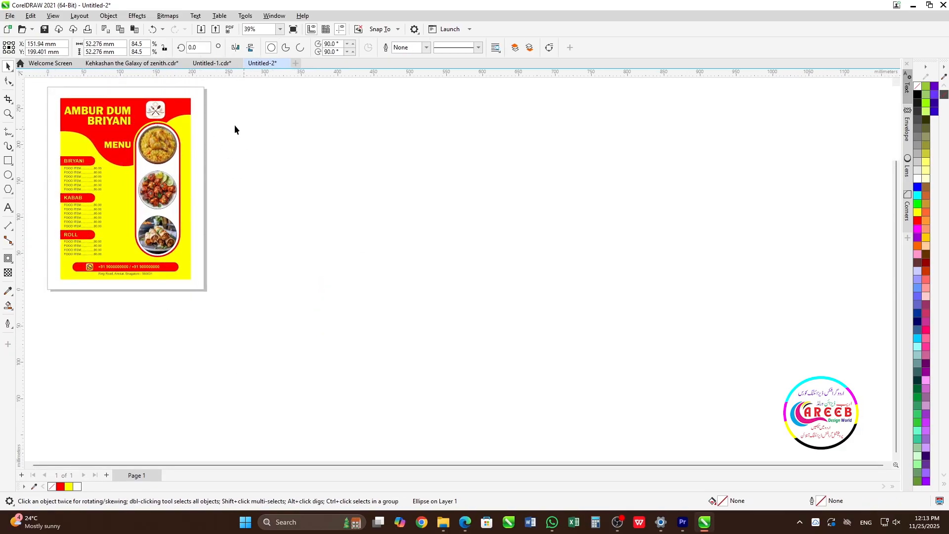
{"action": "left_click_drag", "start_coordinate": [233, 121], "coordinate": [137, 262]}
{"action": "left_click", "coordinate": [917, 88]}
{"action": "left_click", "coordinate": [365, 162]}
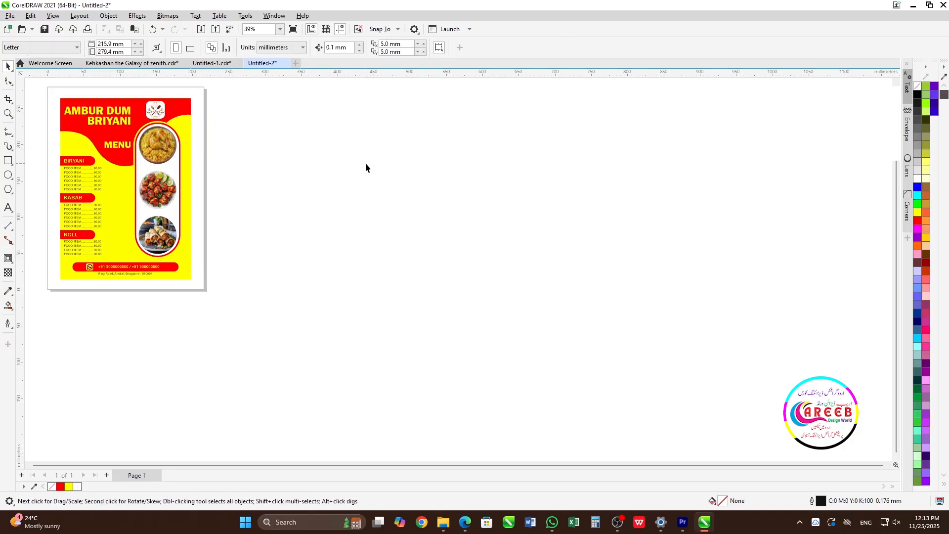
Step: Add a top-to-bottom black drop shadow to the round kabab photo, with 88 opacity and feathering 15
{"action": "key", "text": "F4"}
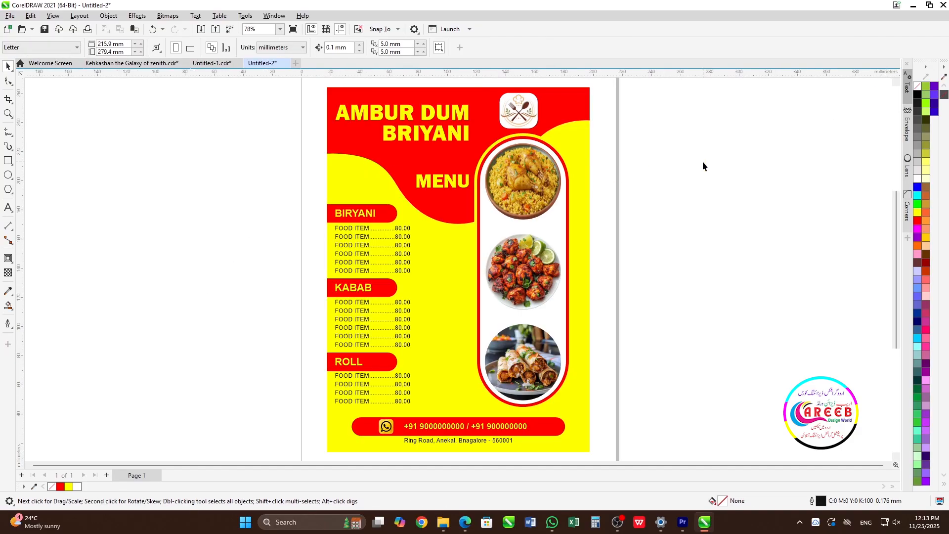
{"action": "left_click", "coordinate": [524, 280]}
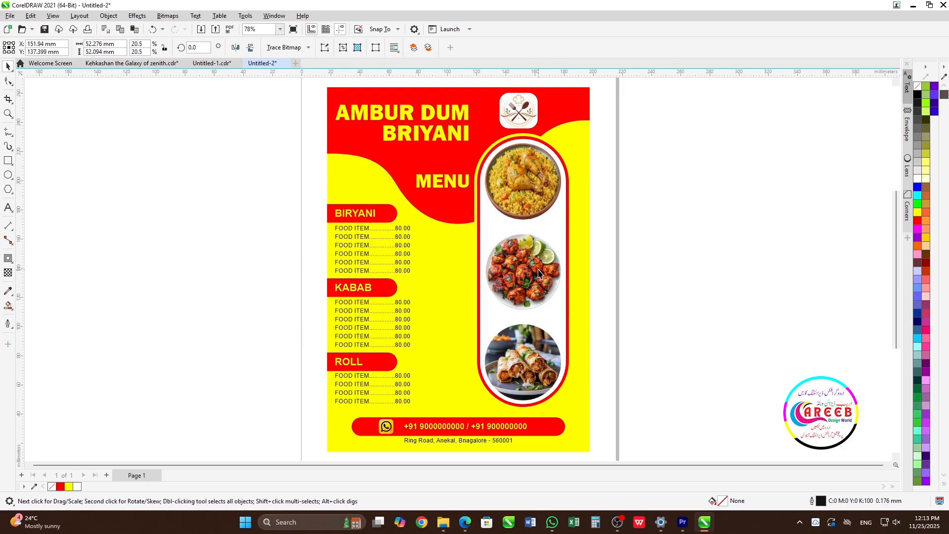
{"action": "scroll", "coordinate": [525, 274], "scroll_direction": "up", "scroll_amount": 2}
{"action": "scroll", "coordinate": [508, 265], "scroll_direction": "down", "scroll_amount": 2}
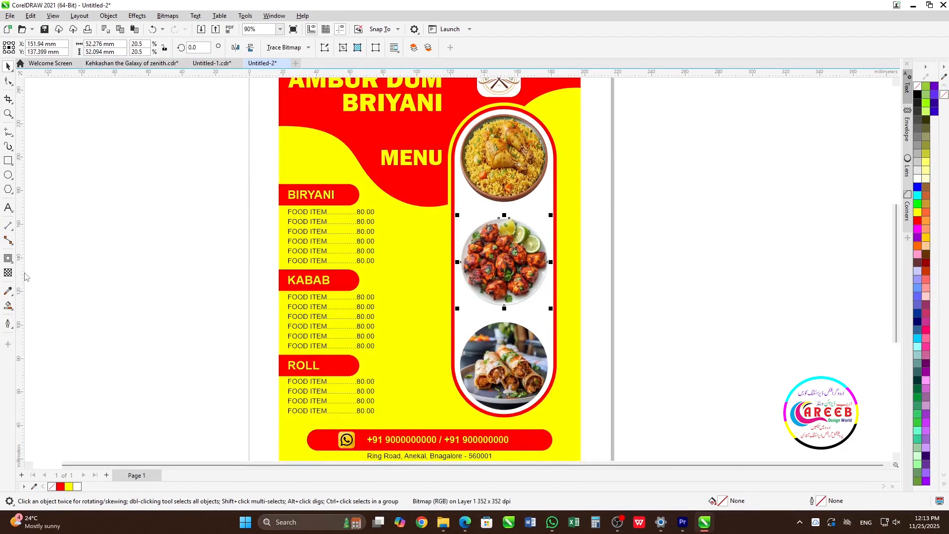
{"action": "left_click", "coordinate": [14, 263]}
{"action": "left_click", "coordinate": [35, 256]}
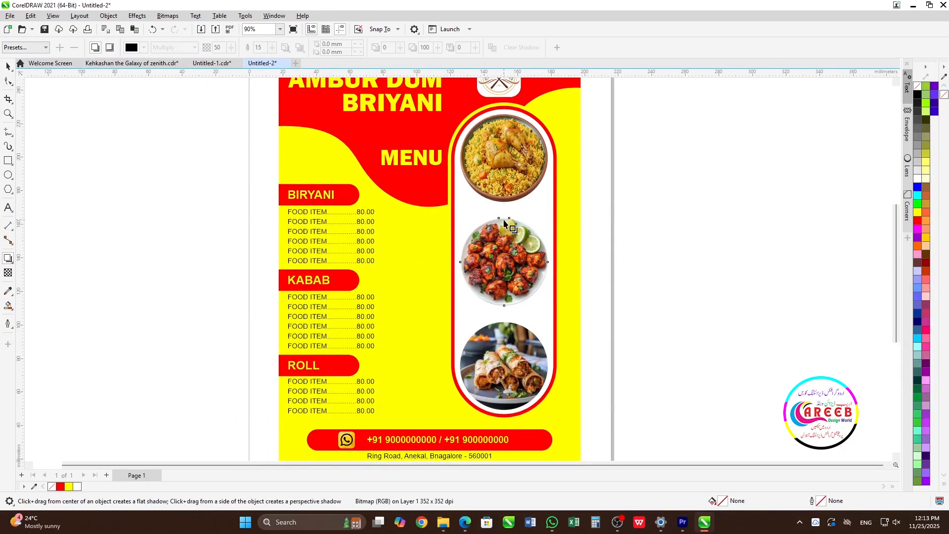
{"action": "left_click_drag", "start_coordinate": [507, 219], "coordinate": [484, 280]}
{"action": "scroll", "coordinate": [505, 285], "scroll_direction": "up", "scroll_amount": 5}
{"action": "scroll", "coordinate": [484, 281], "scroll_direction": "down", "scroll_amount": 3}
{"action": "key", "text": "space"}
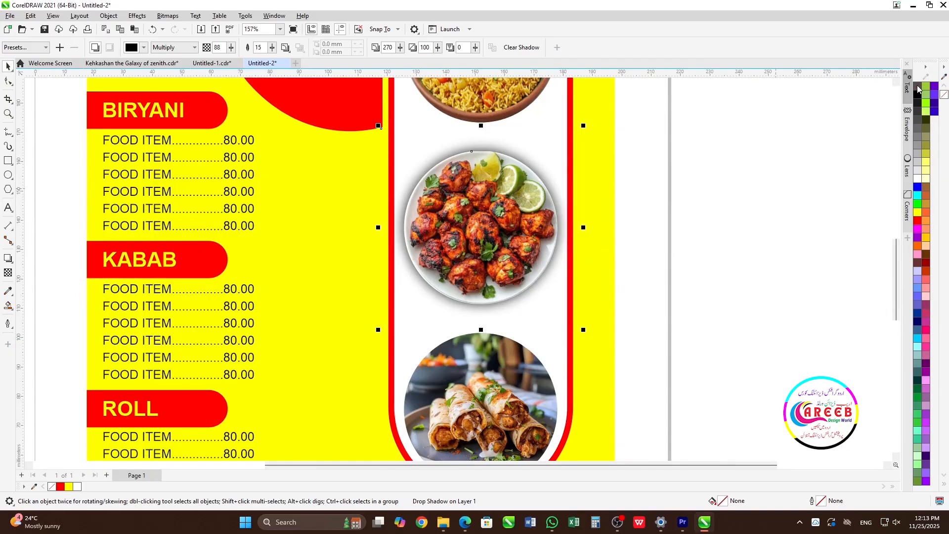
Step: Add a top-to-bottom drop shadow with 86 opacity to the circle around the roll photo
{"action": "scroll", "coordinate": [702, 178], "scroll_direction": "down", "scroll_amount": 3}
{"action": "scroll", "coordinate": [593, 290], "scroll_direction": "up", "scroll_amount": 4}
{"action": "left_click", "coordinate": [463, 258]}
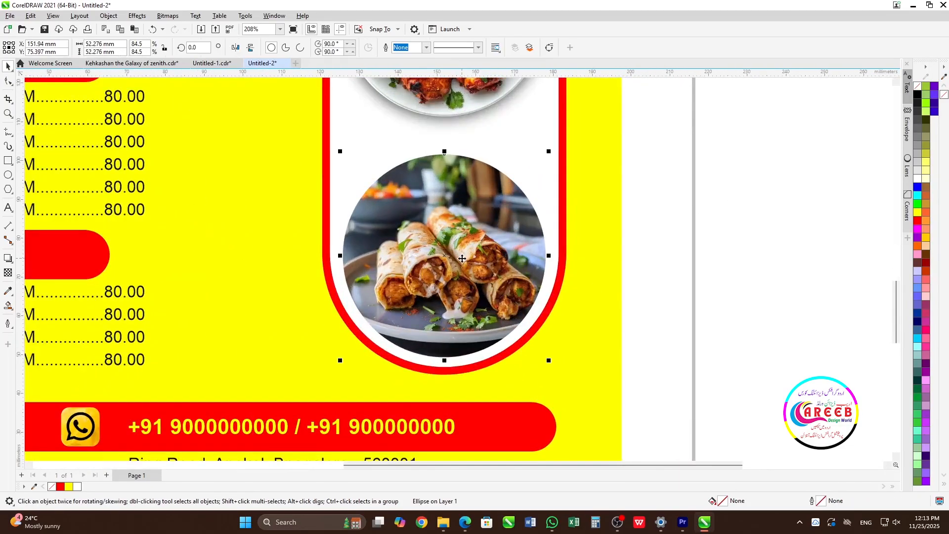
{"action": "left_click", "coordinate": [8, 259]}
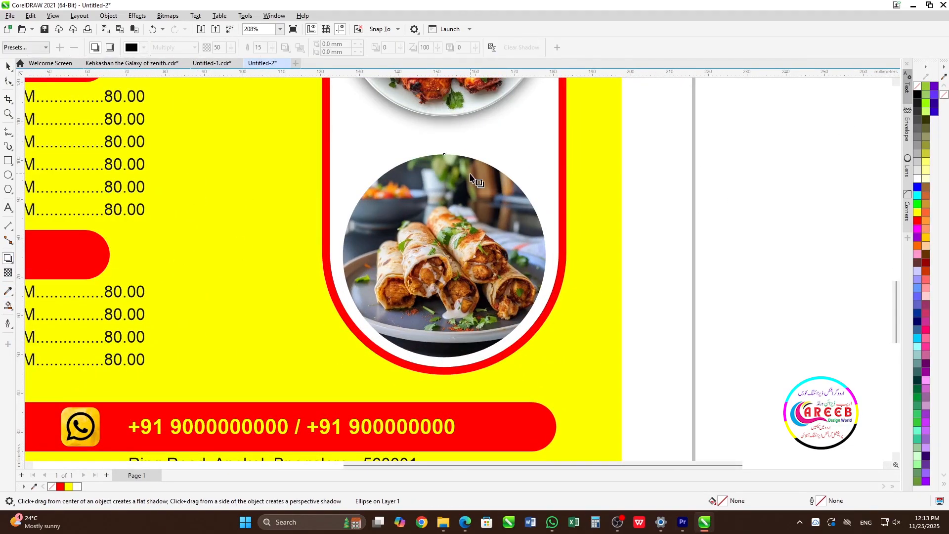
{"action": "scroll", "coordinate": [443, 197], "scroll_direction": "down", "scroll_amount": 3}
{"action": "left_click_drag", "start_coordinate": [442, 176], "coordinate": [442, 270]}
{"action": "scroll", "coordinate": [444, 259], "scroll_direction": "up", "scroll_amount": 4}
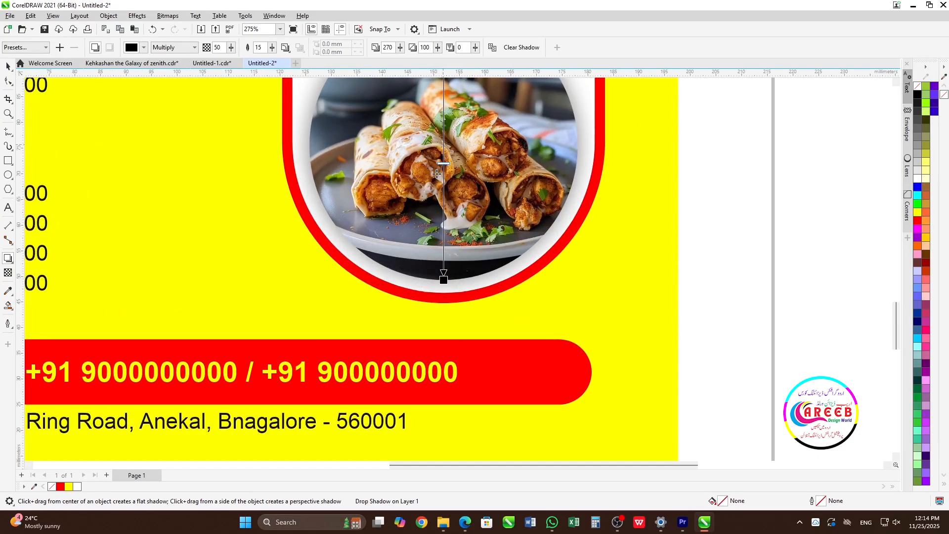
{"action": "scroll", "coordinate": [434, 237], "scroll_direction": "down", "scroll_amount": 7}
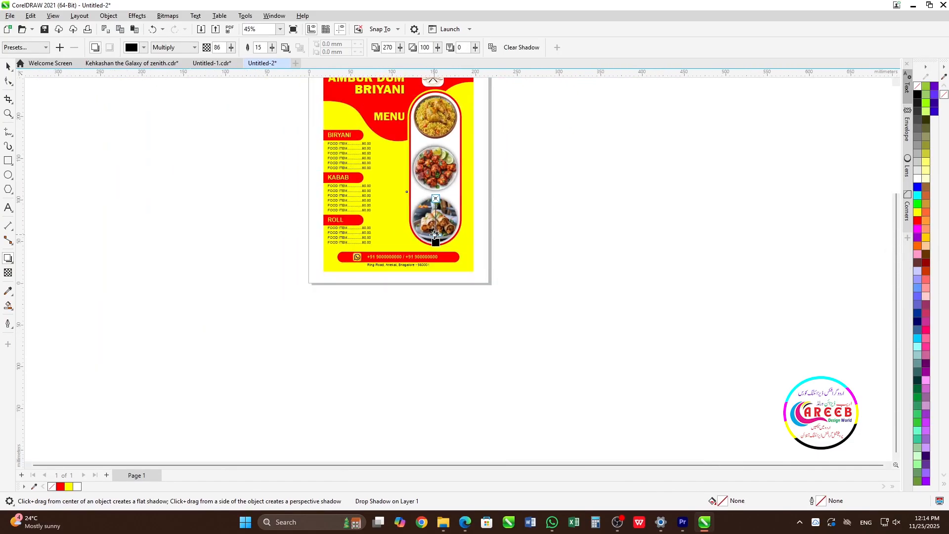
{"action": "key", "text": "space"}
Step: Add a top-to-bottom drop shadow with 68 opacity to the round biryani photo
{"action": "scroll", "coordinate": [438, 104], "scroll_direction": "up", "scroll_amount": 4}
{"action": "left_click", "coordinate": [435, 103]}
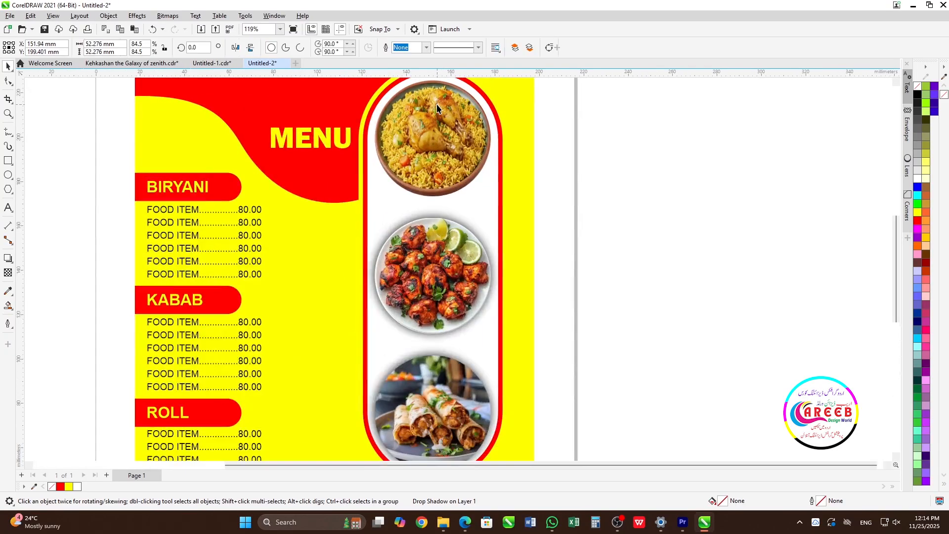
{"action": "scroll", "coordinate": [429, 103], "scroll_direction": "down", "scroll_amount": 2}
{"action": "left_click", "coordinate": [452, 132]}
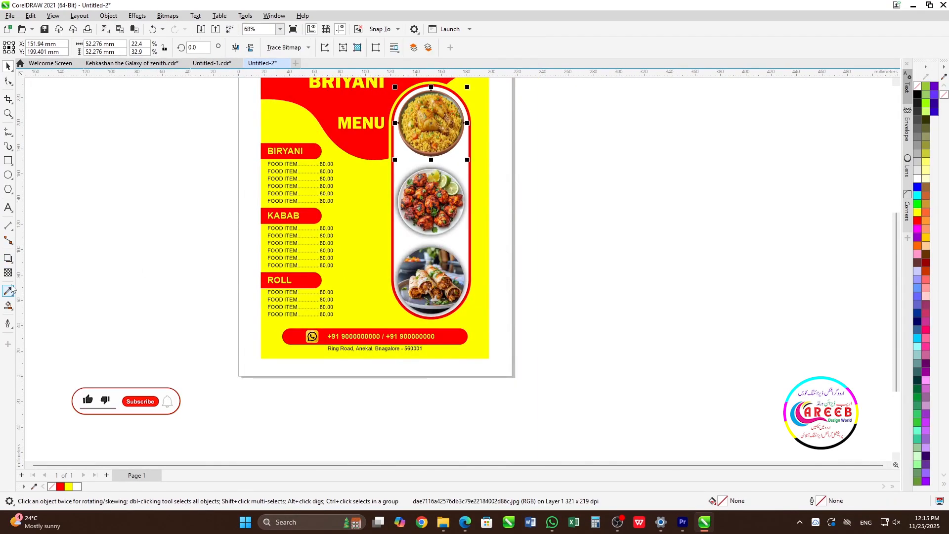
{"action": "left_click", "coordinate": [8, 258]}
{"action": "left_click_drag", "start_coordinate": [431, 93], "coordinate": [430, 157]}
{"action": "scroll", "coordinate": [435, 139], "scroll_direction": "up", "scroll_amount": 2}
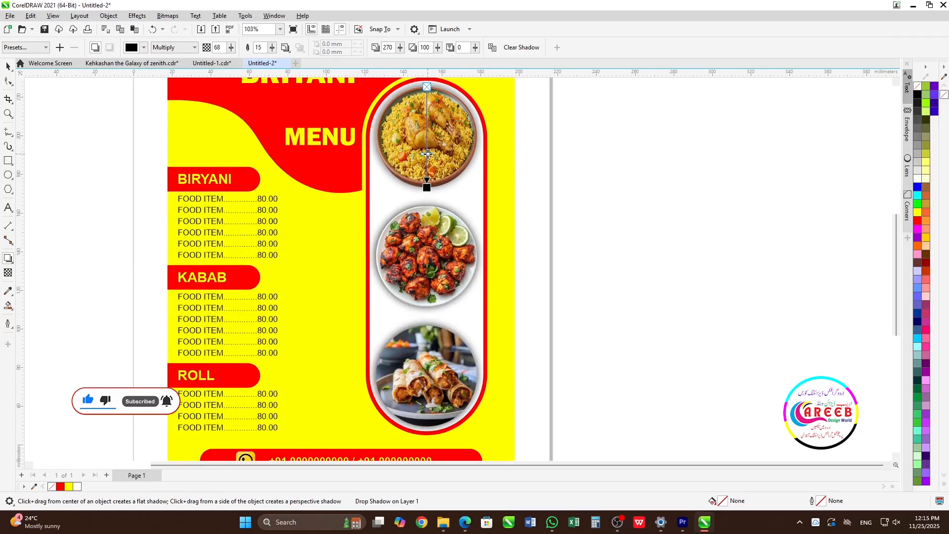
{"action": "key", "text": "space"}
{"action": "left_click", "coordinate": [620, 178]}
{"action": "scroll", "coordinate": [493, 185], "scroll_direction": "down", "scroll_amount": 2}
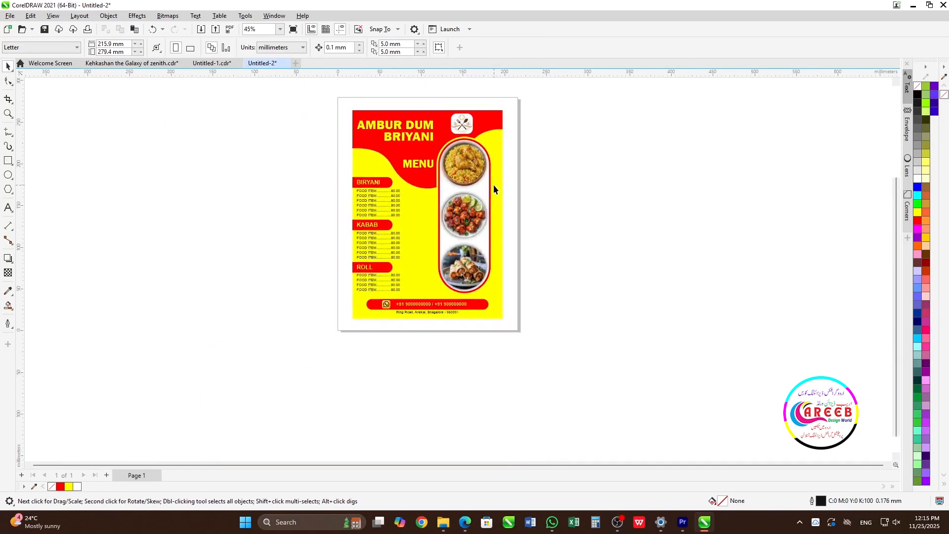
Step: Add a drop shadow to the yellow rounded rectangle behind the photo panel, running from its top edge to its bottom edge
{"action": "key", "text": "F4"}
{"action": "left_click", "coordinate": [522, 137]}
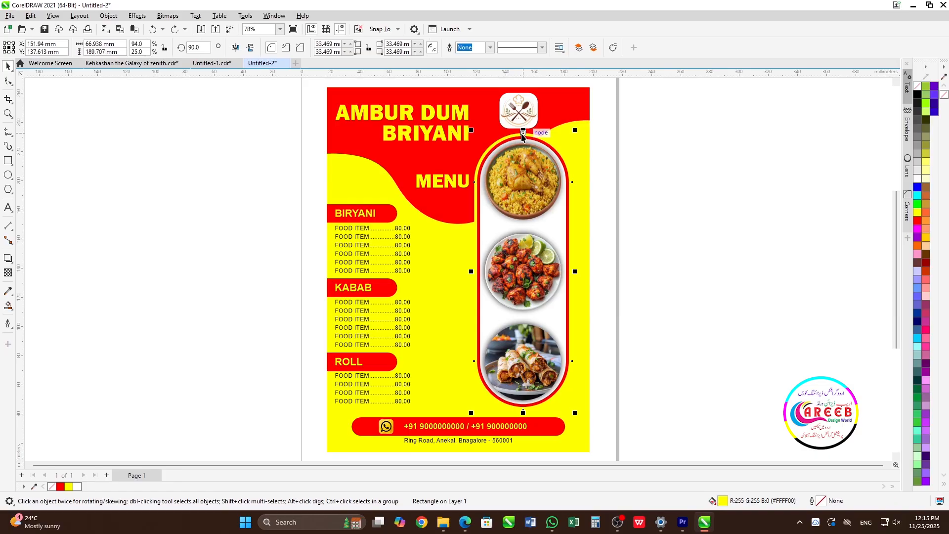
{"action": "left_click", "coordinate": [10, 259]}
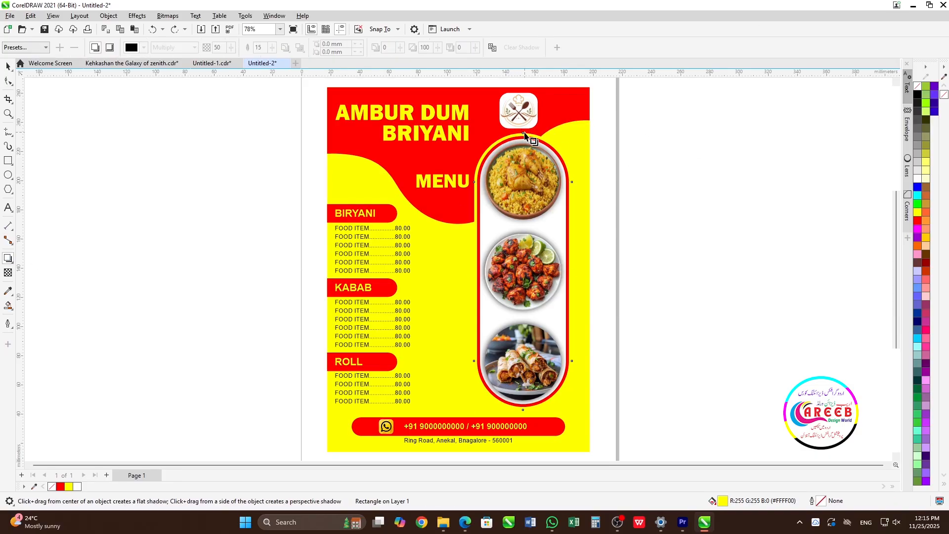
{"action": "left_click_drag", "start_coordinate": [523, 134], "coordinate": [522, 407]}
{"action": "left_click_drag", "start_coordinate": [523, 409], "coordinate": [523, 408]}
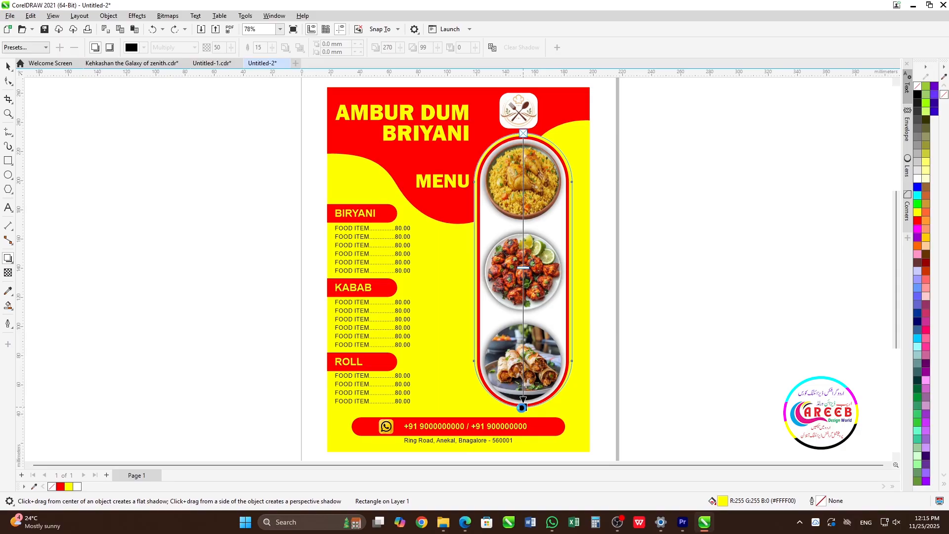
Step: Raise the yellow rectangle's shadow opacity to 73 and stretch the shadow straight down at 270 degrees to the shape's bottom edge
{"action": "scroll", "coordinate": [524, 410], "scroll_direction": "up", "scroll_amount": 4}
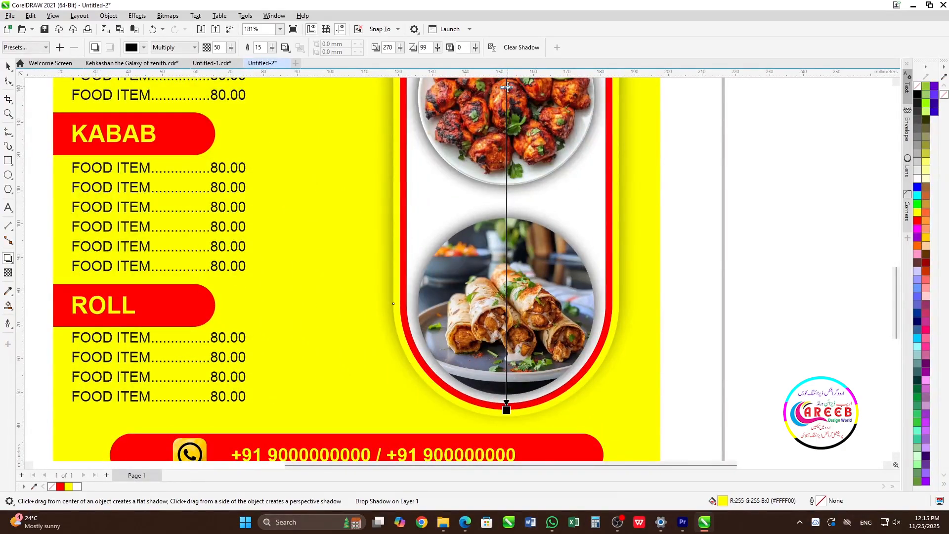
{"action": "left_click_drag", "start_coordinate": [506, 87], "coordinate": [506, 231]}
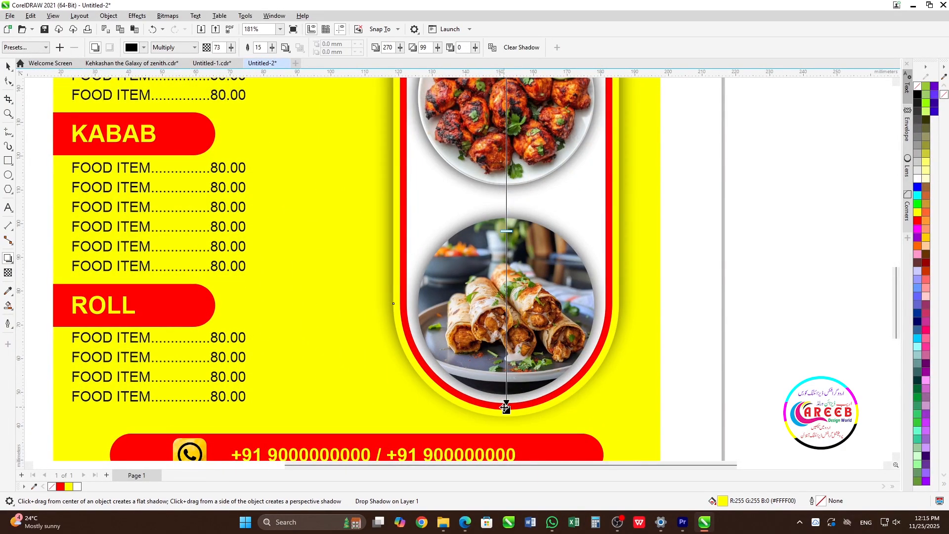
{"action": "left_click_drag", "start_coordinate": [506, 409], "coordinate": [506, 416]}
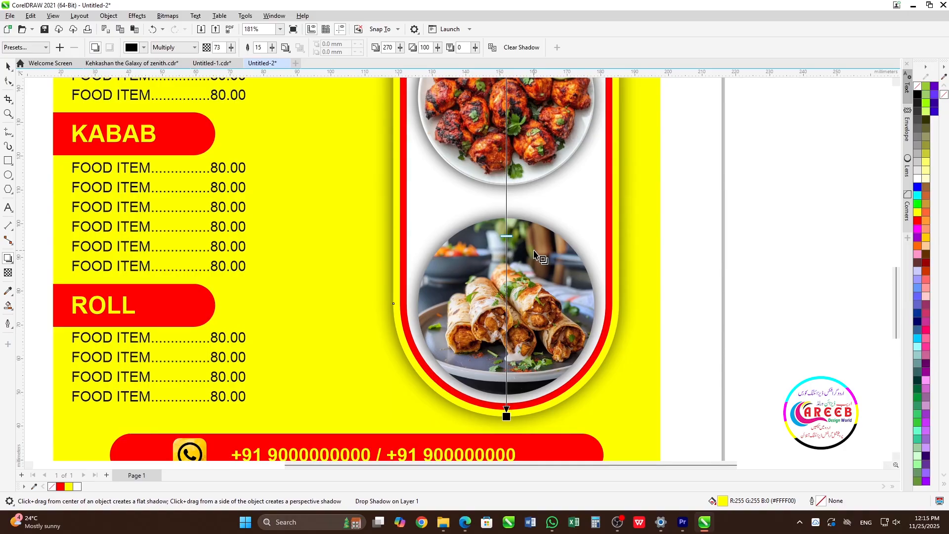
{"action": "key", "text": "space"}
{"action": "scroll", "coordinate": [637, 254], "scroll_direction": "down", "scroll_amount": 4}
{"action": "left_click", "coordinate": [752, 205]}
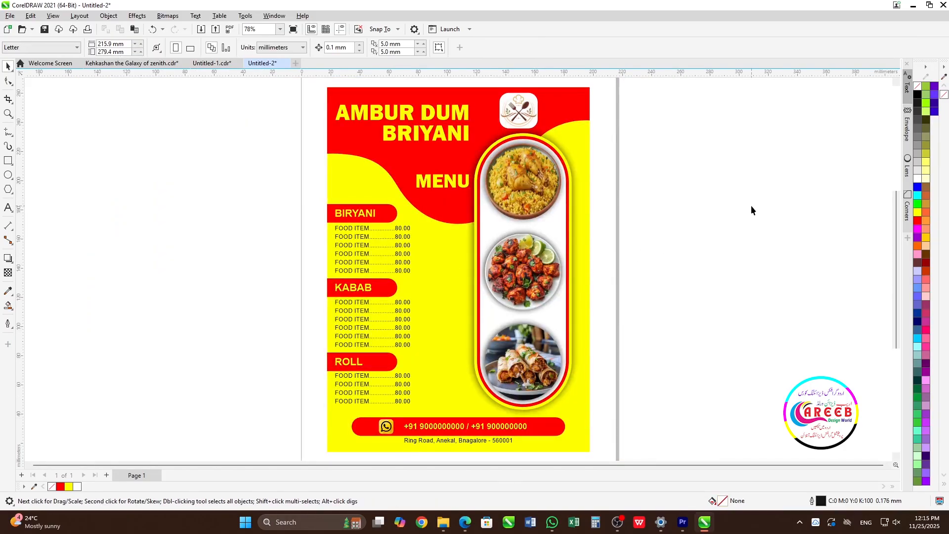
Step: Centre the logo horizontally over the round biryani photo
{"action": "left_click", "coordinate": [526, 113]}
{"action": "left_click", "coordinate": [528, 191], "text": "shift"}
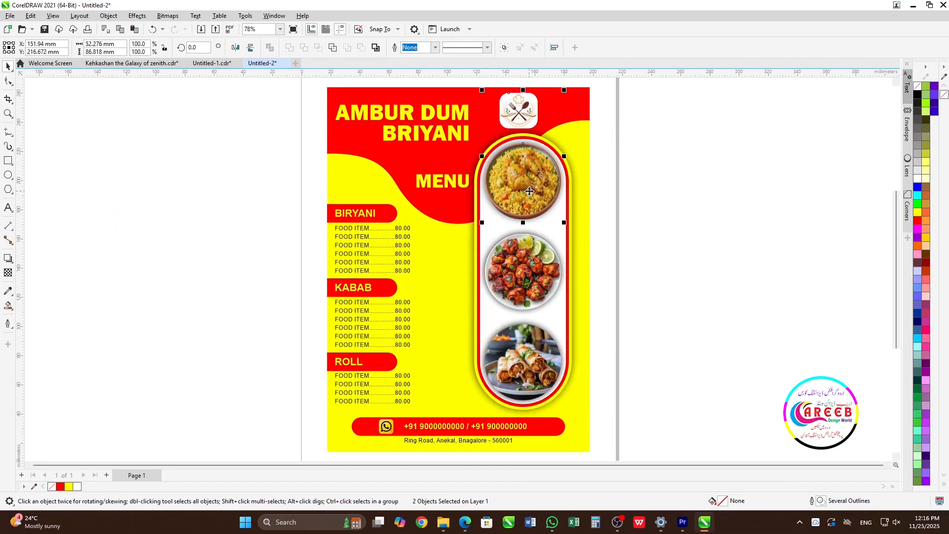
{"action": "key", "text": "c"}
{"action": "left_click", "coordinate": [708, 153]}
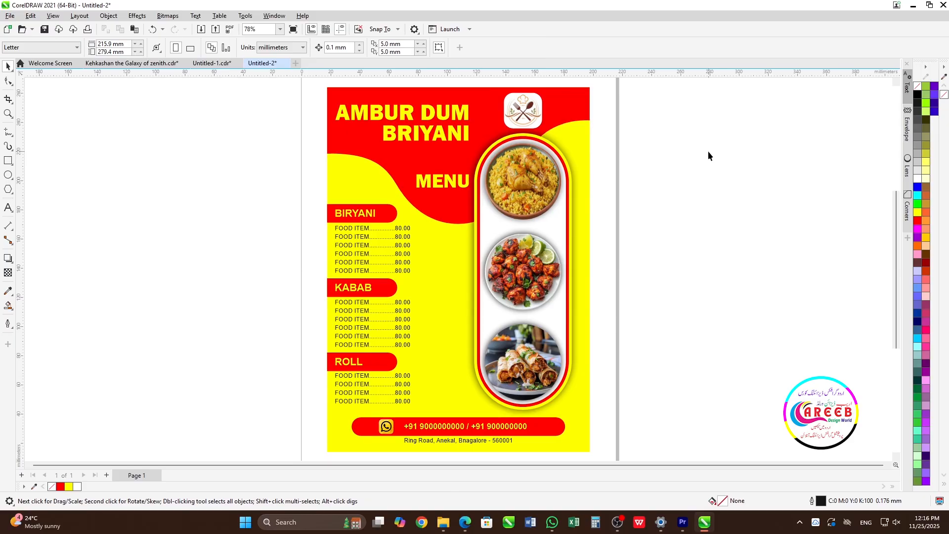